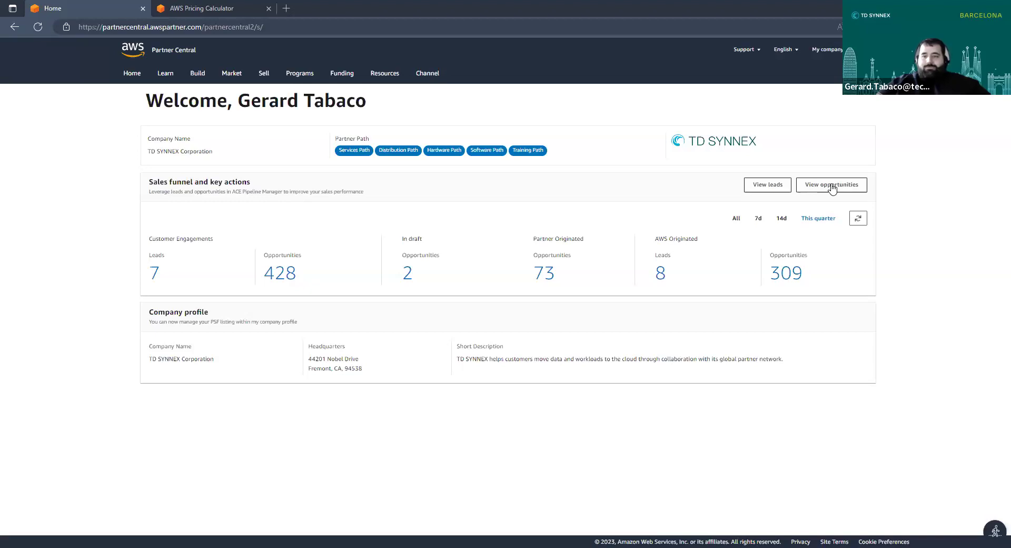
- Open the opportunities list in the ACE pipeline manager and dismiss the page translation offer
{"action": "left_click", "coordinate": [832, 188]}
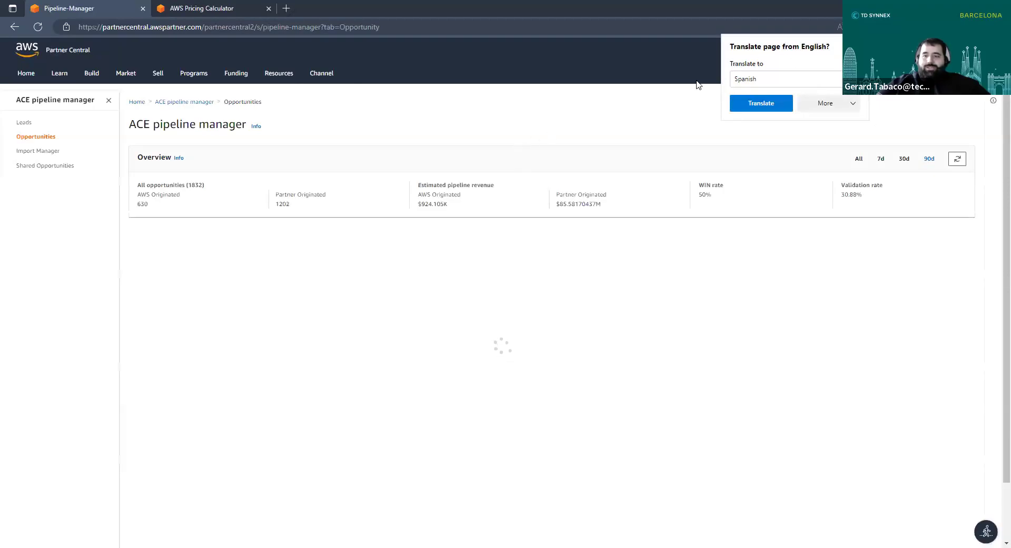
{"action": "left_click", "coordinate": [411, 191]}
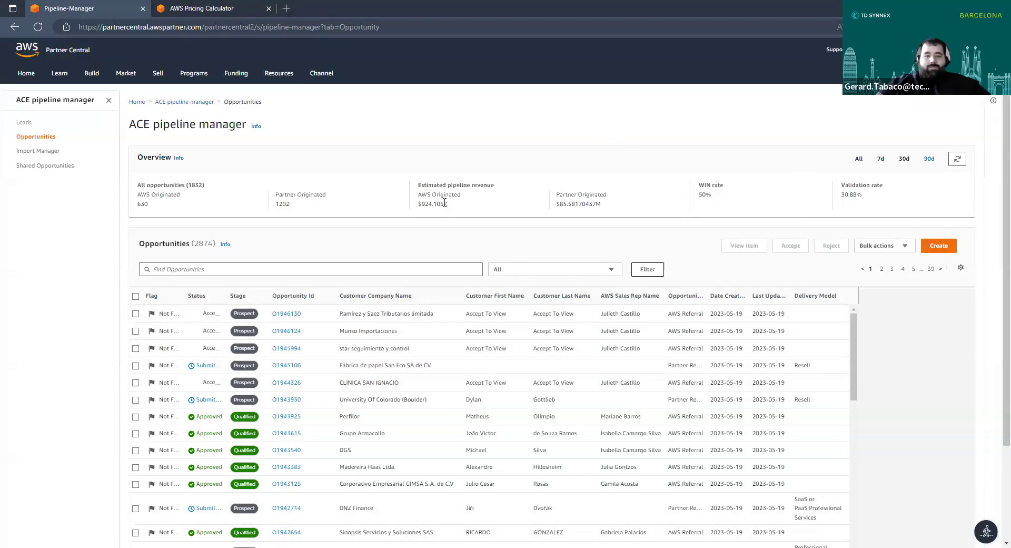
- Examine the filter options for opportunities, including the target close start date, and close the filter without applying it
{"action": "left_click", "coordinate": [648, 269]}
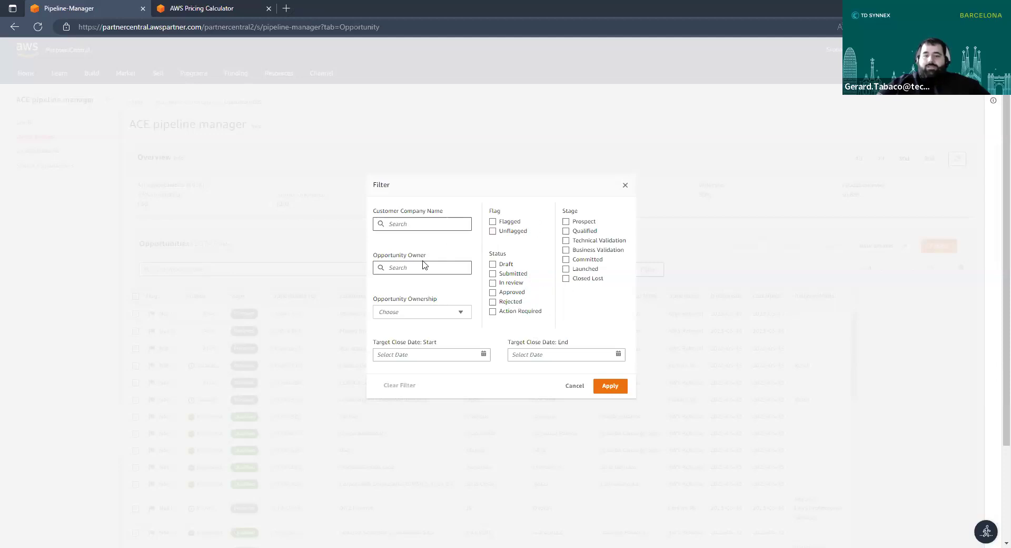
{"action": "left_click", "coordinate": [484, 355]}
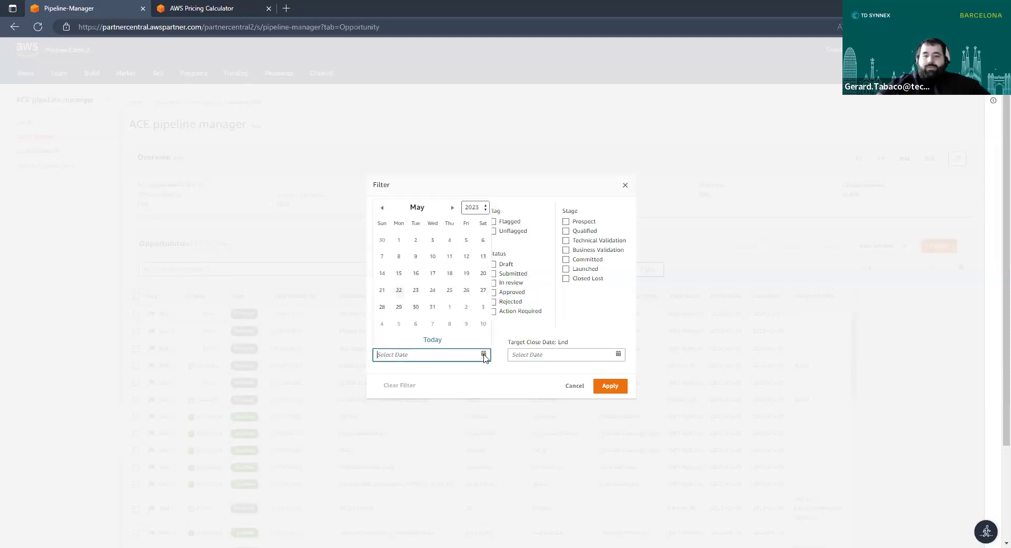
{"action": "left_click", "coordinate": [601, 319]}
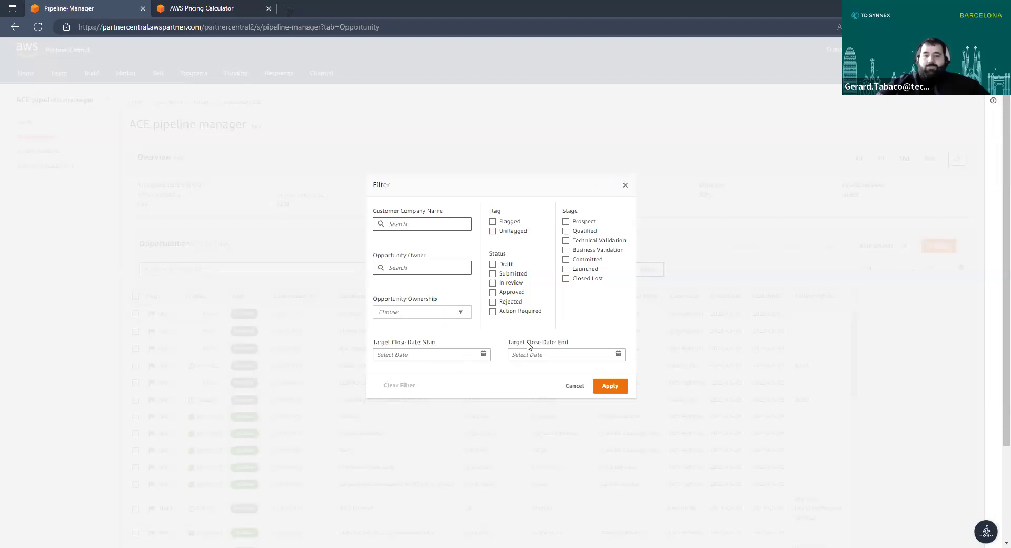
{"action": "left_click", "coordinate": [625, 187]}
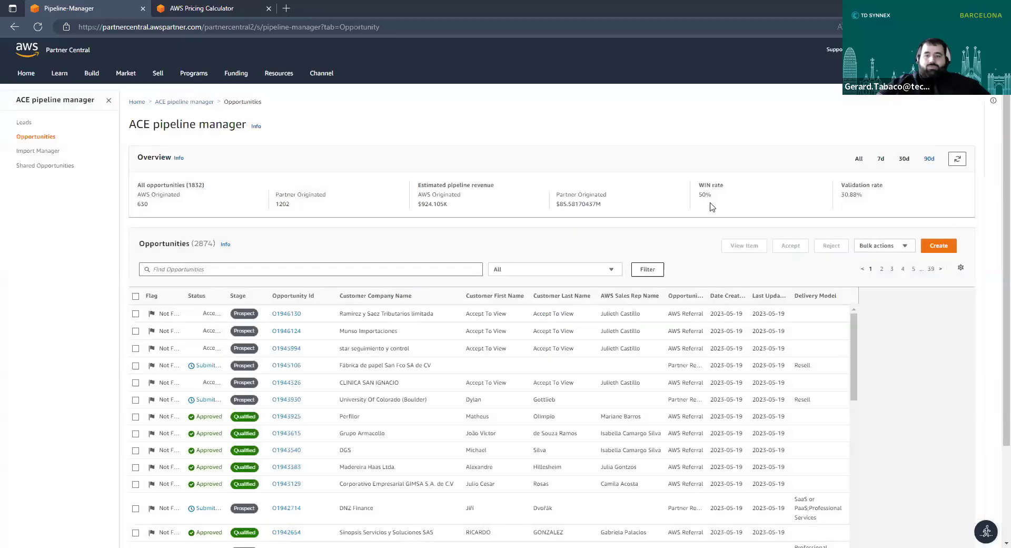
- Start creating a new opportunity and enter TD SYNNEX as the account name
{"action": "left_click", "coordinate": [940, 248]}
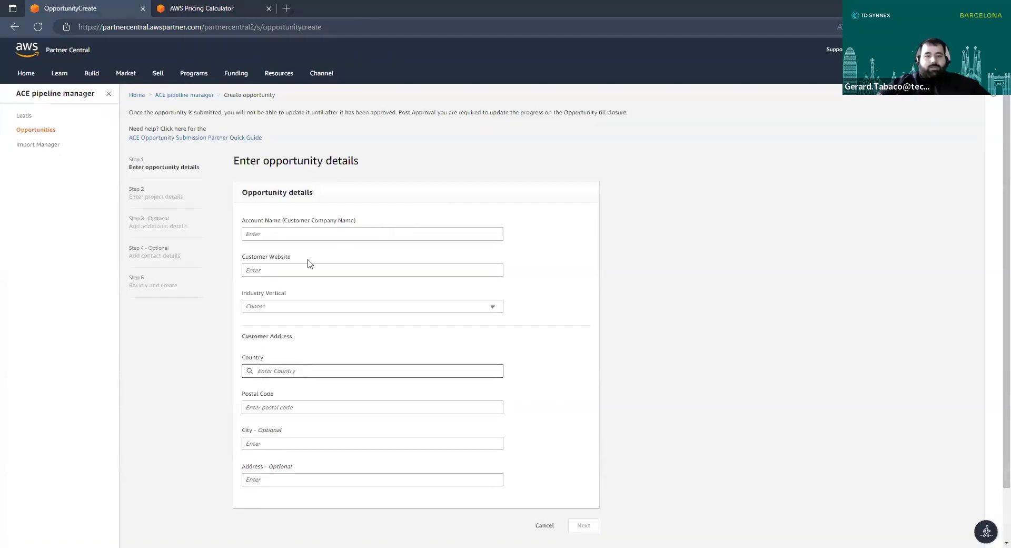
{"action": "left_click", "coordinate": [753, 202]}
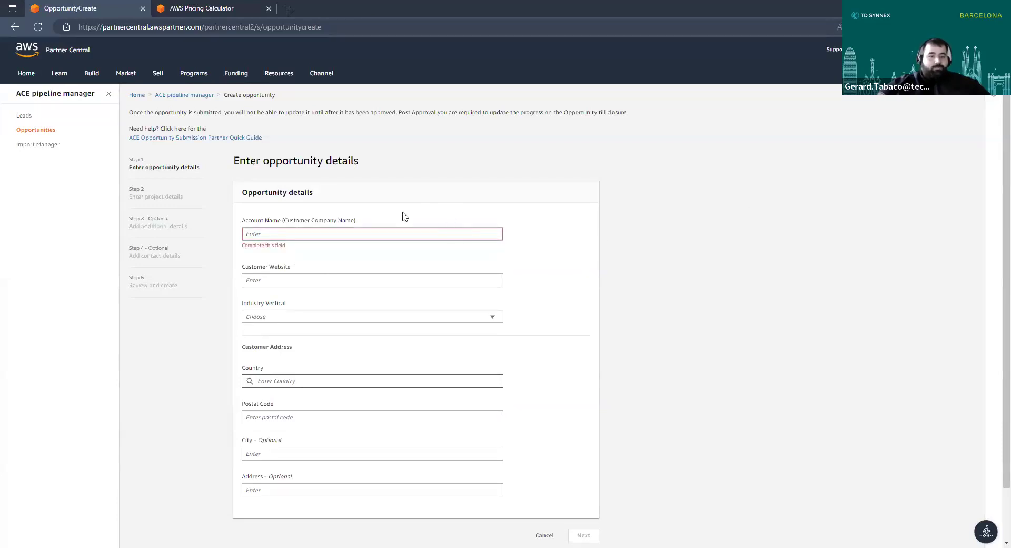
{"action": "left_click", "coordinate": [338, 221]}
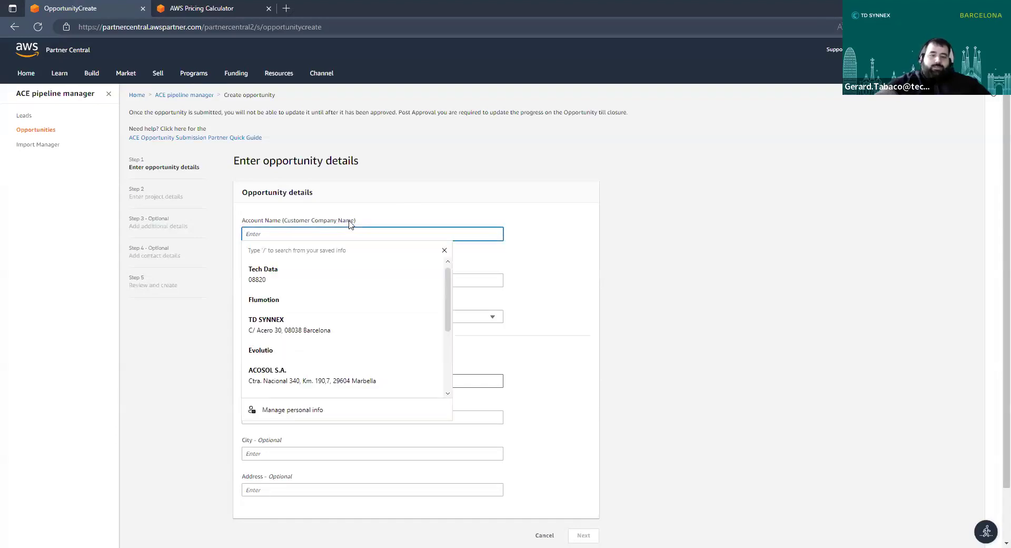
{"action": "type", "text": "TD SYNNEX"}
{"action": "key", "text": "Tab"}
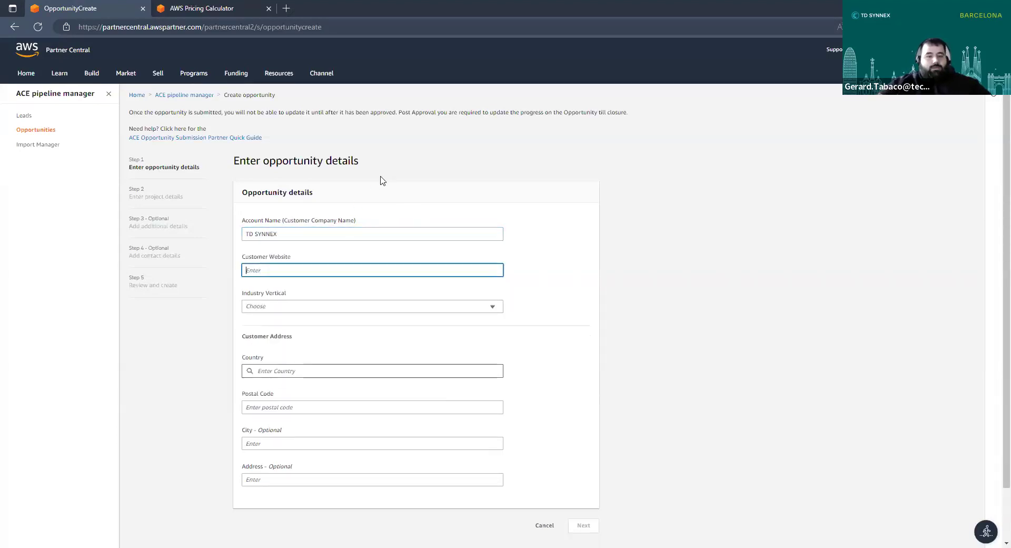
- Enter tdsynnex.com as the customer website
{"action": "left_click", "coordinate": [287, 233]}
{"action": "key", "text": "Tab"}
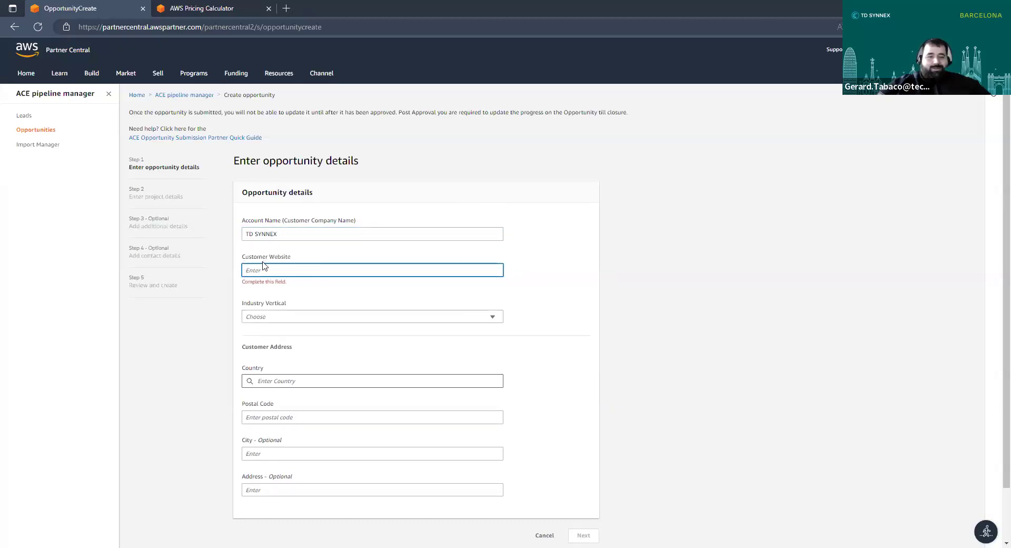
{"action": "type", "text": "td"}
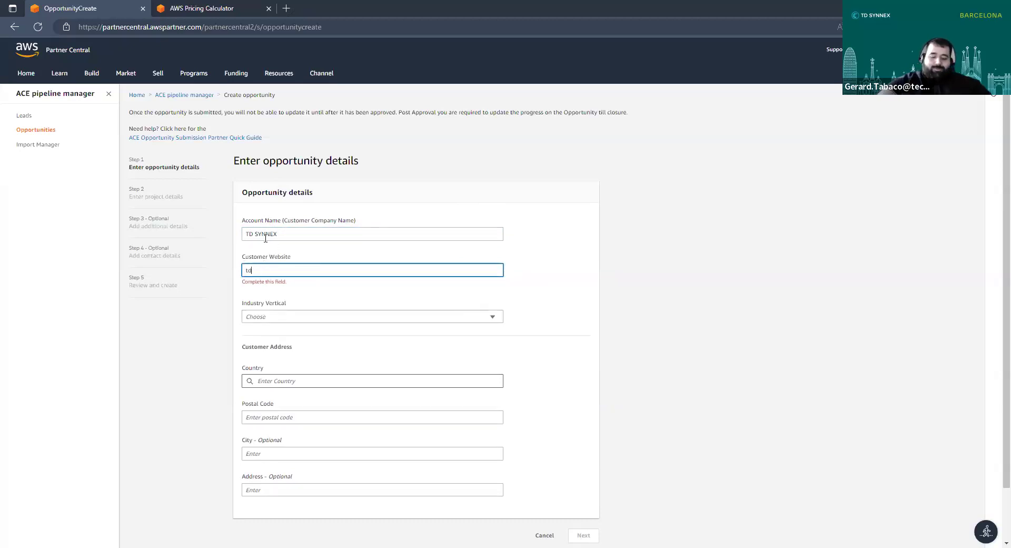
{"action": "type", "text": "synnex.com"}
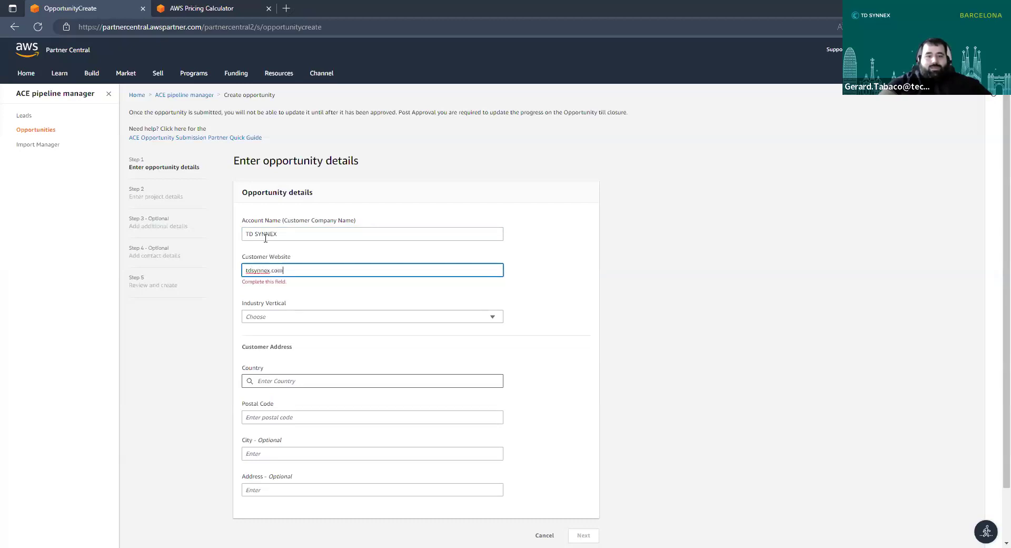
{"action": "key", "text": "Tab"}
{"action": "left_click", "coordinate": [310, 271]}
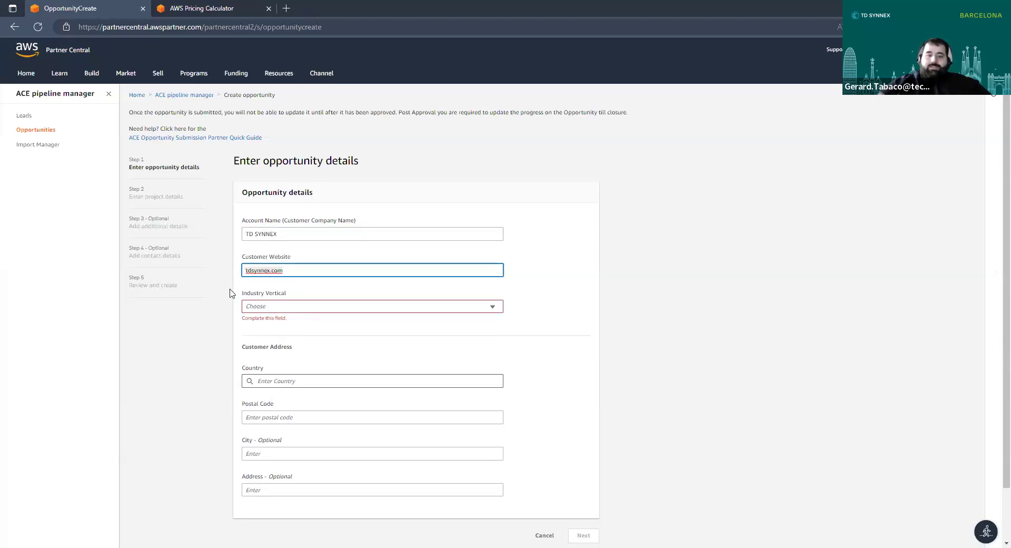
{"action": "left_click", "coordinate": [274, 282]}
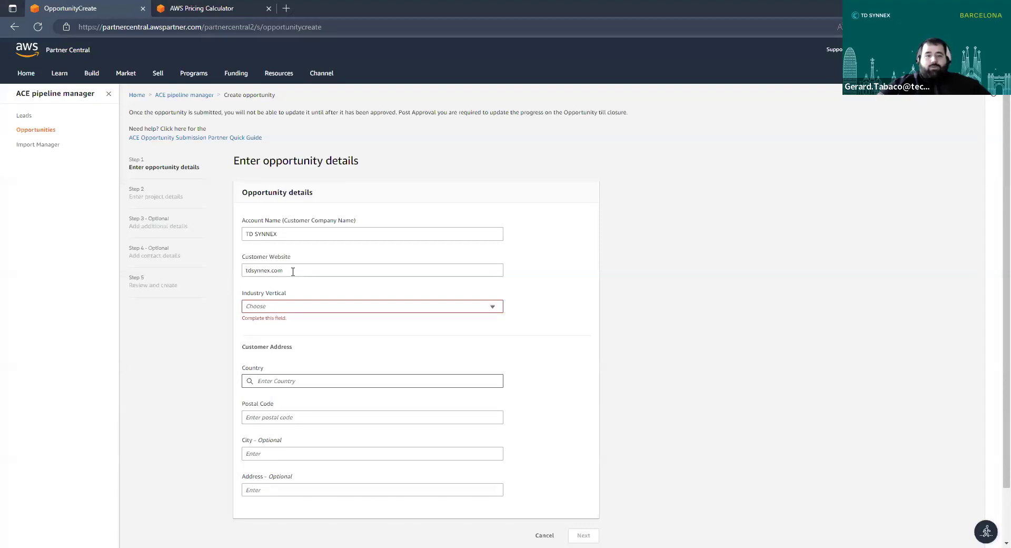
- Set the opportunity's industry vertical to Professional Services
{"action": "left_click", "coordinate": [392, 305]}
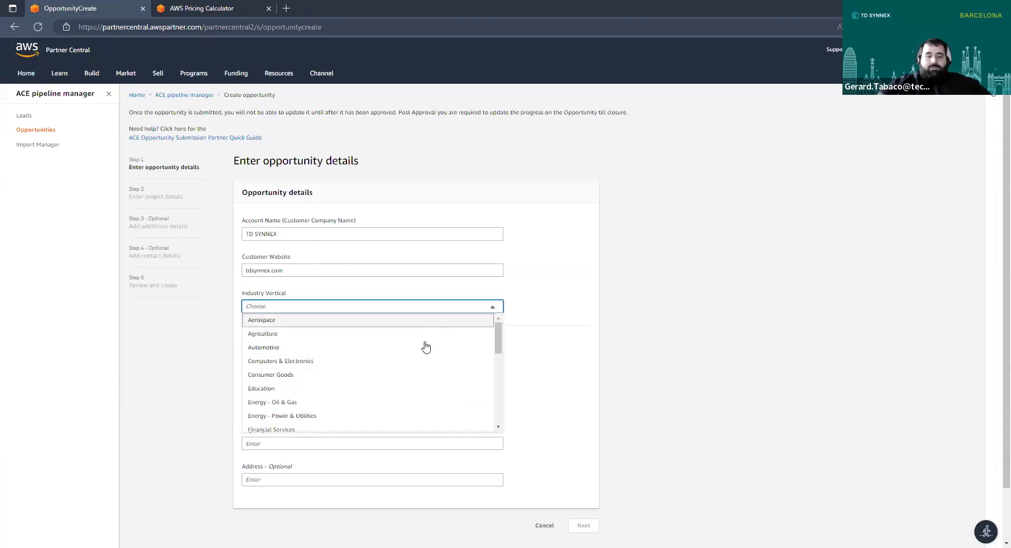
{"action": "scroll", "coordinate": [400, 360], "scroll_direction": "down", "scroll_amount": 1}
{"action": "scroll", "coordinate": [400, 361], "scroll_direction": "down", "scroll_amount": 4}
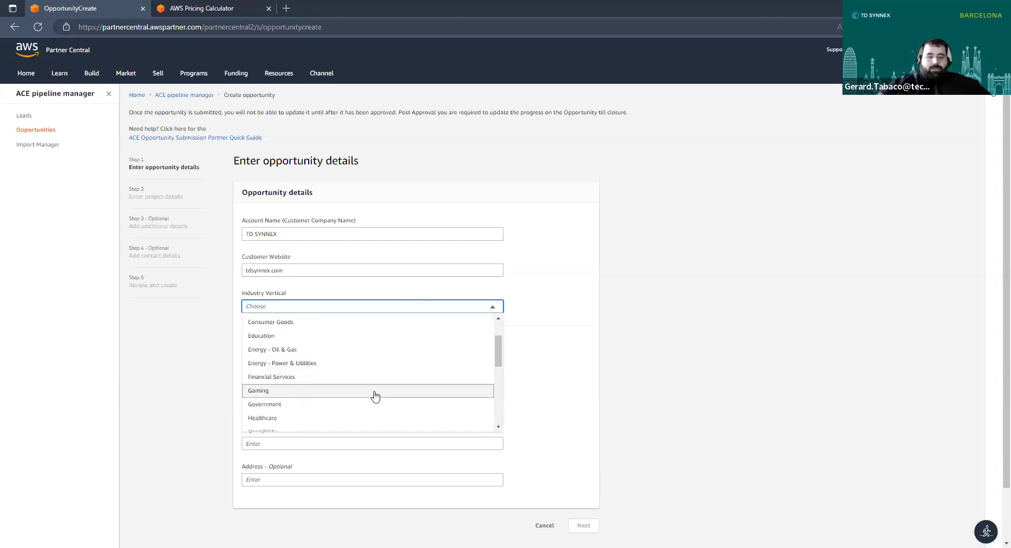
{"action": "scroll", "coordinate": [358, 379], "scroll_direction": "down", "scroll_amount": 2}
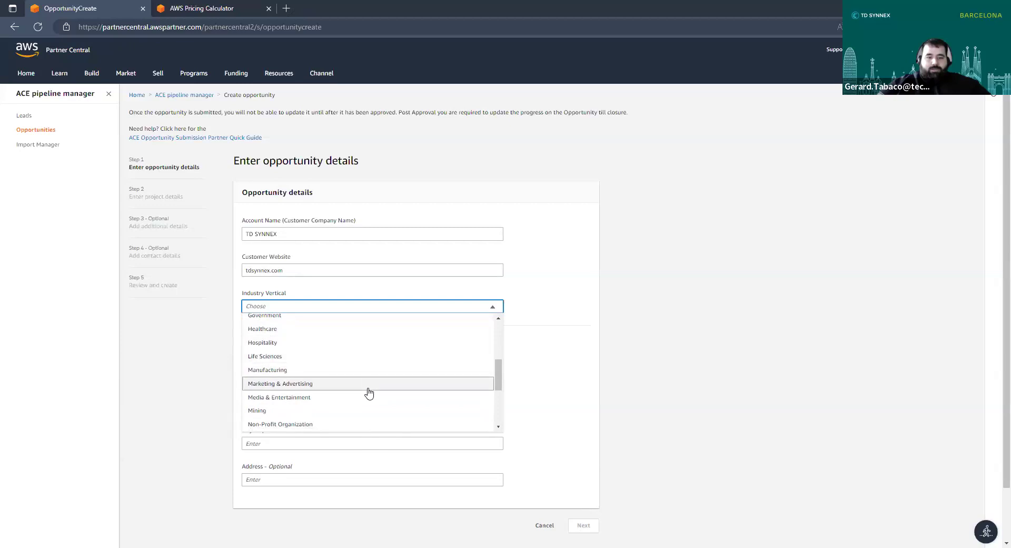
{"action": "scroll", "coordinate": [369, 397], "scroll_direction": "down", "scroll_amount": 4}
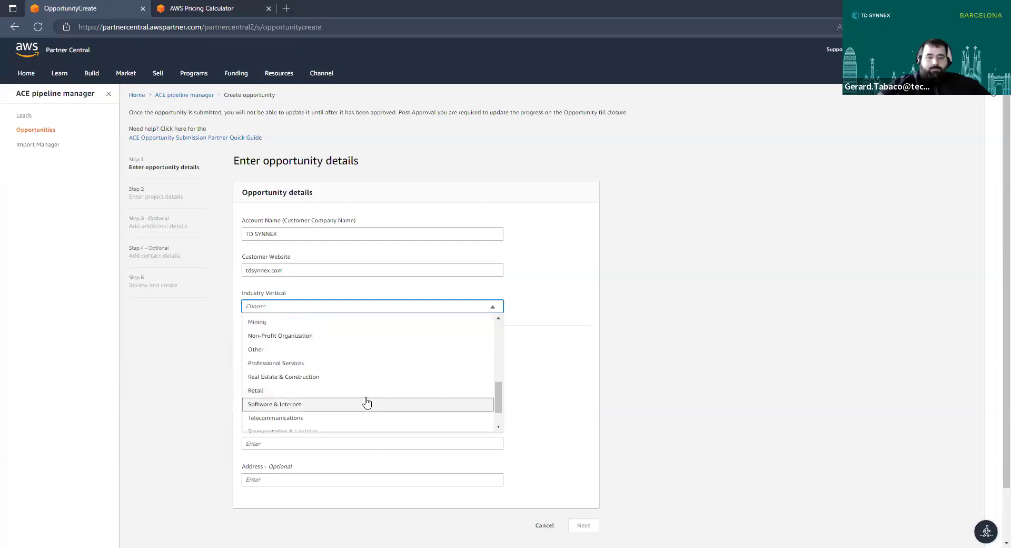
{"action": "left_click", "coordinate": [353, 365]}
- Set the country in the customer address to Spain
{"action": "left_click", "coordinate": [323, 373]}
{"action": "type", "text": "spain"}
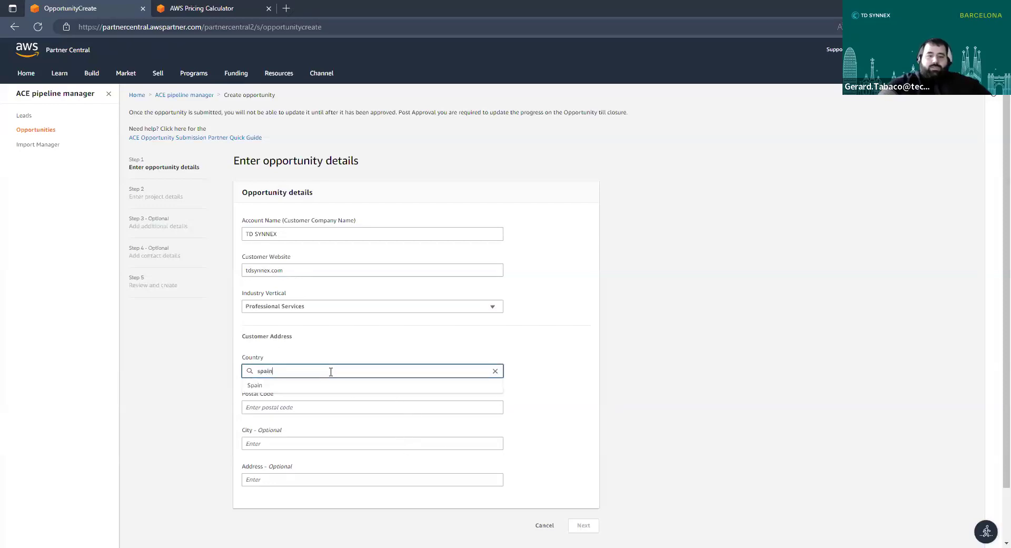
{"action": "left_click", "coordinate": [314, 386]}
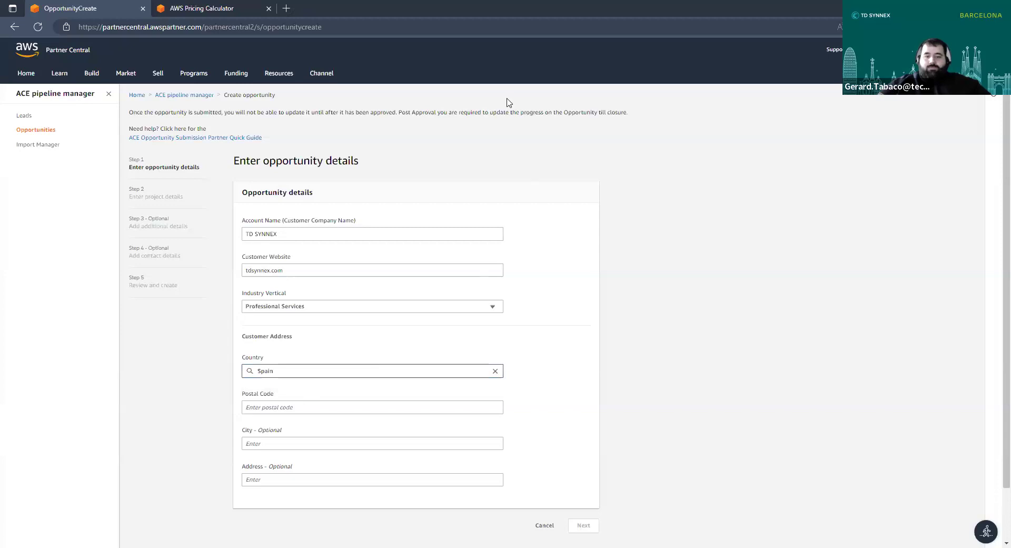
- Fill in the customer's postal code and street address from a saved address suggestion, and continue to the project details
{"action": "left_click", "coordinate": [290, 407]}
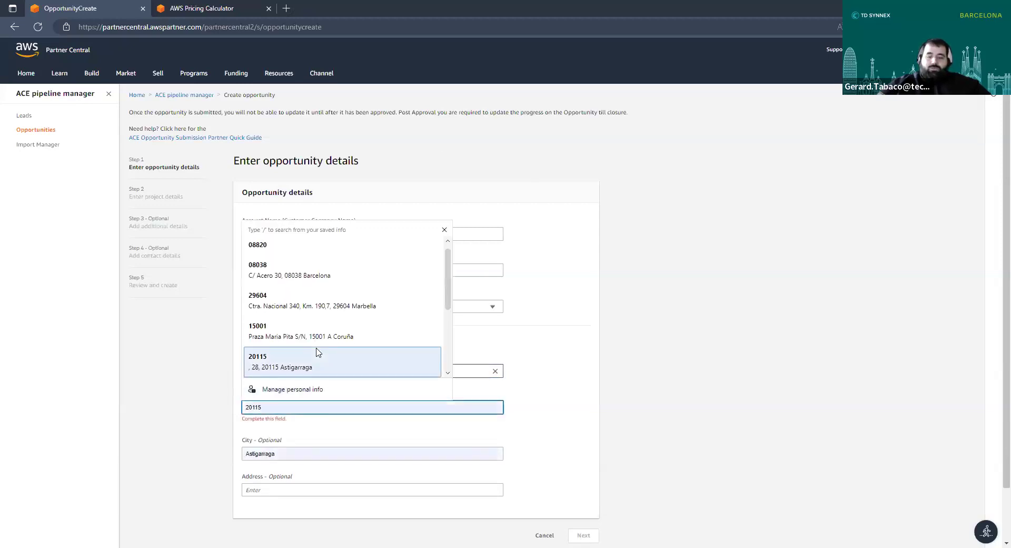
{"action": "type", "text": "08038"}
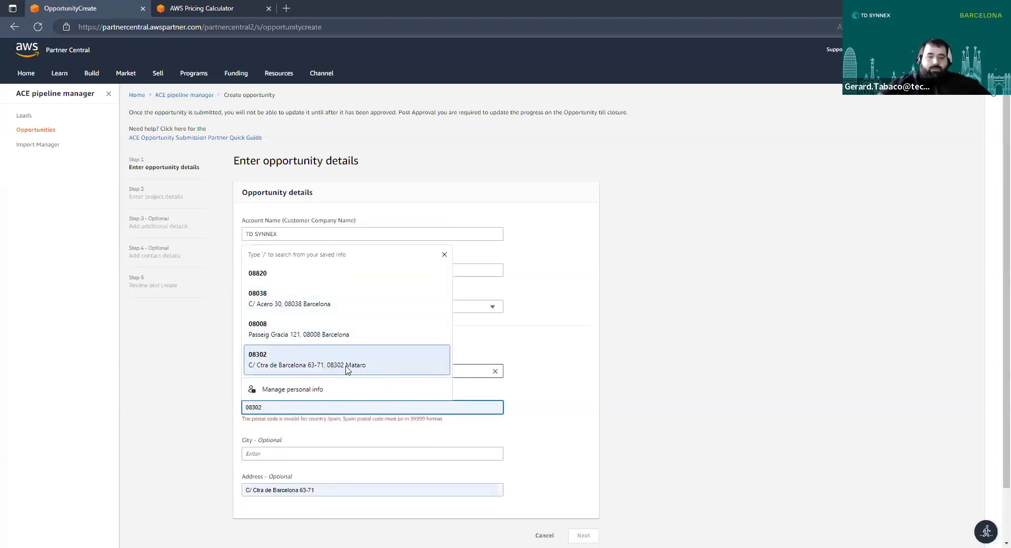
{"action": "left_click", "coordinate": [302, 299]}
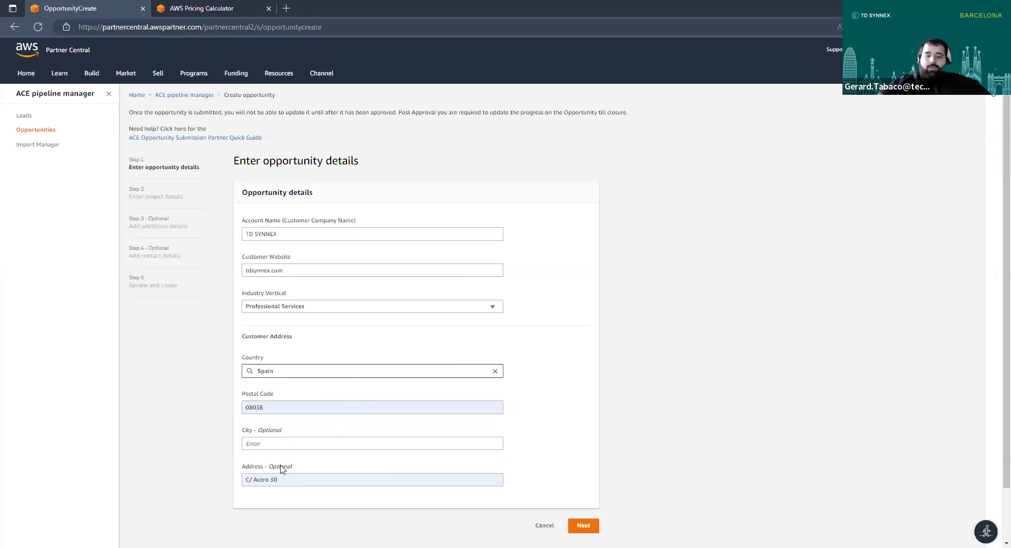
{"action": "left_click", "coordinate": [384, 478]}
{"action": "left_click", "coordinate": [570, 461]}
{"action": "left_click", "coordinate": [584, 526]}
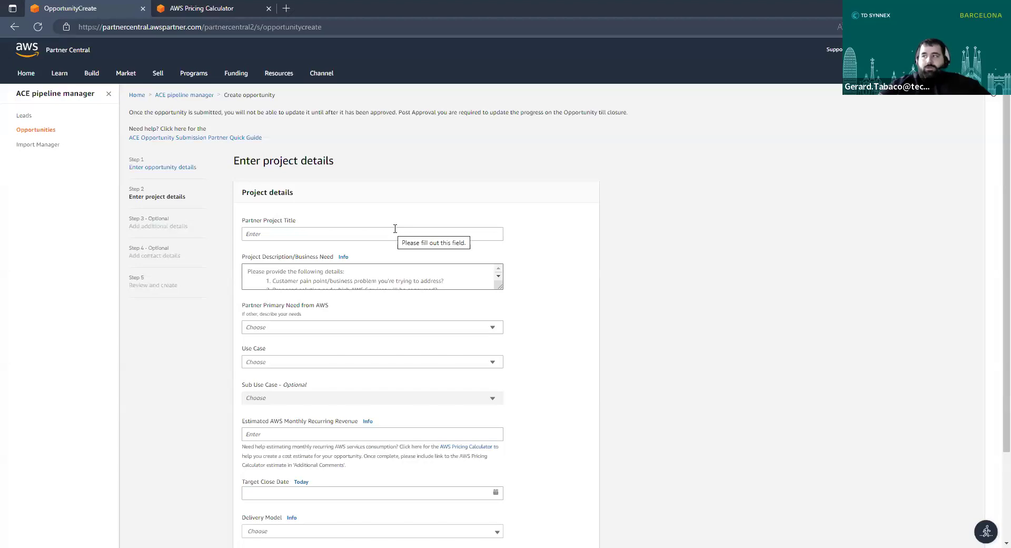
- Enter #TDSynnexIberia as the partner project title
{"action": "left_click", "coordinate": [276, 236]}
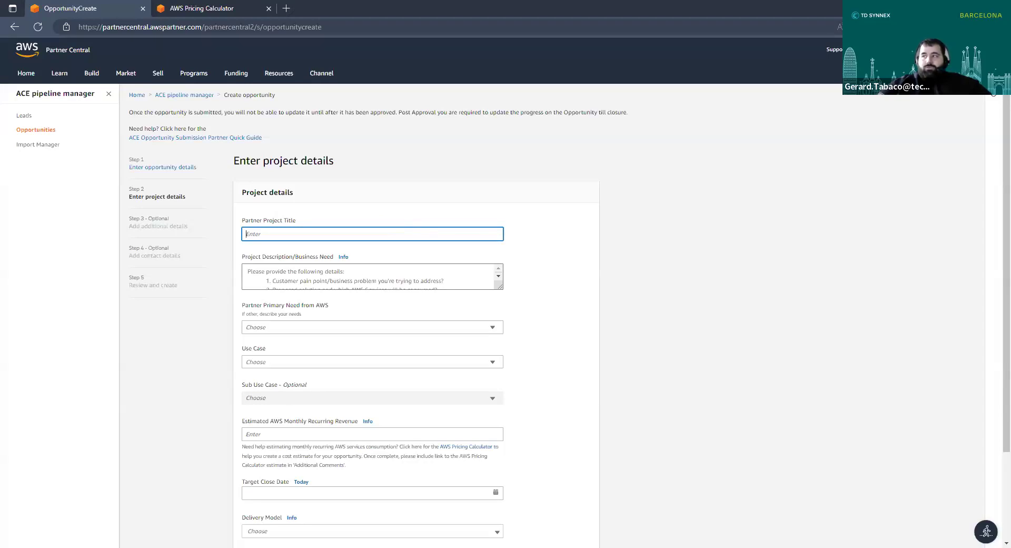
{"action": "key", "text": "Tab"}
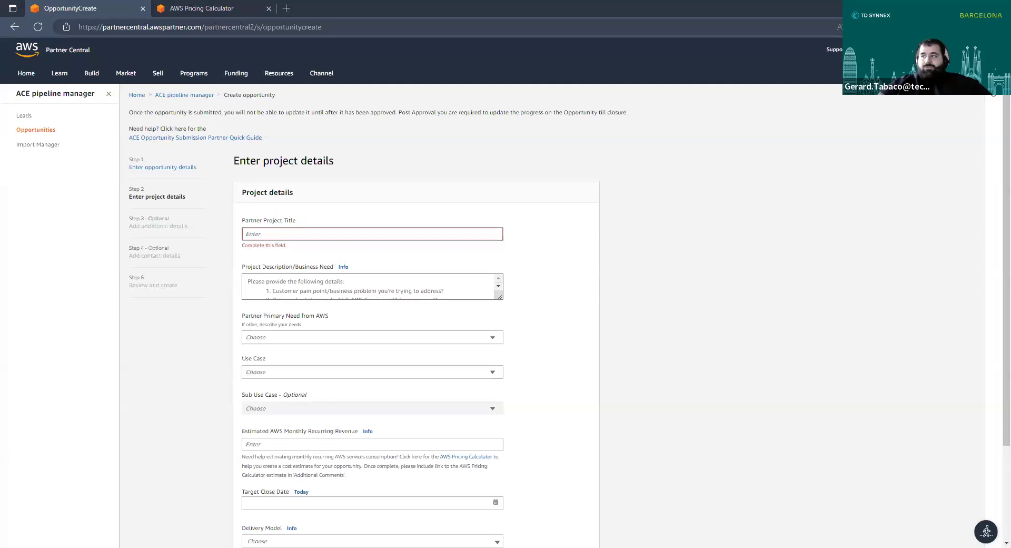
{"action": "left_click", "coordinate": [323, 233]}
{"action": "type", "text": "#TDSynnexIberia"}
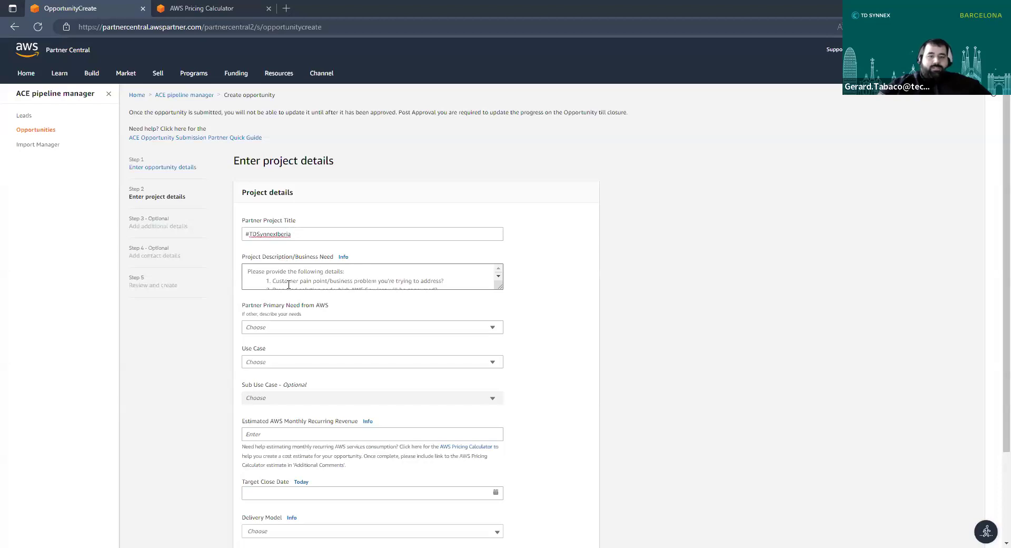
{"action": "left_click", "coordinate": [246, 233]}
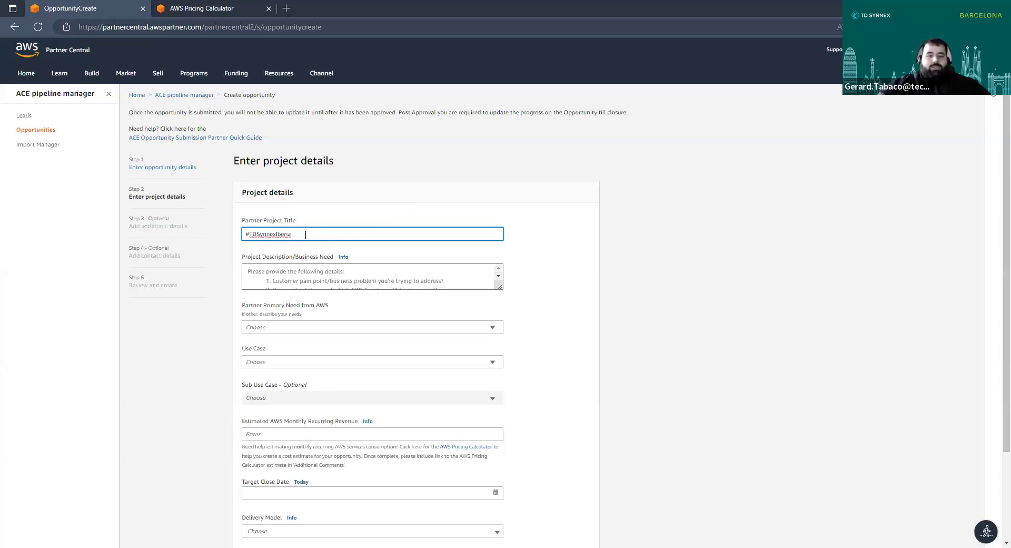
{"action": "left_click", "coordinate": [589, 240]}
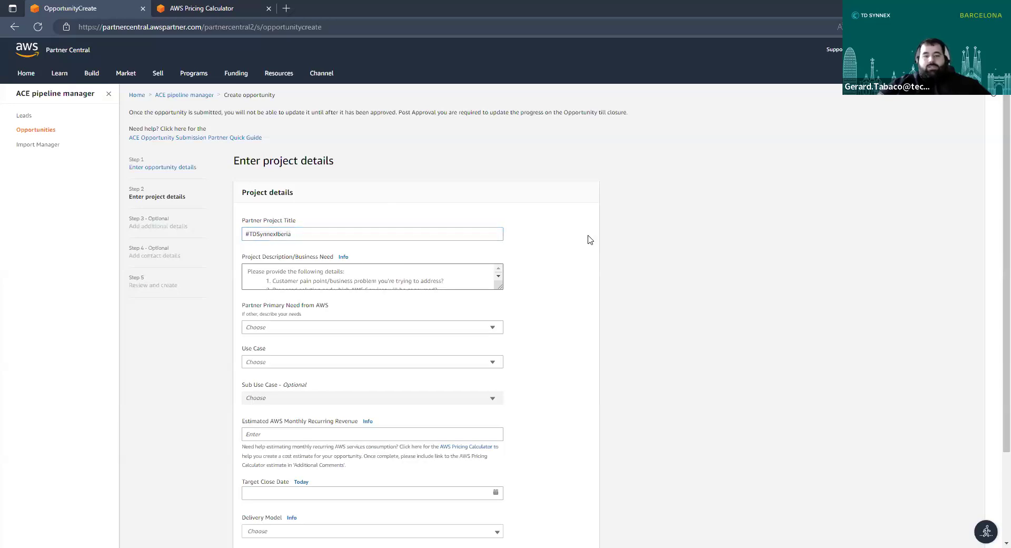
- Fill the project description/business need with a long placeholder text of repeated letter s
{"action": "left_click", "coordinate": [368, 271]}
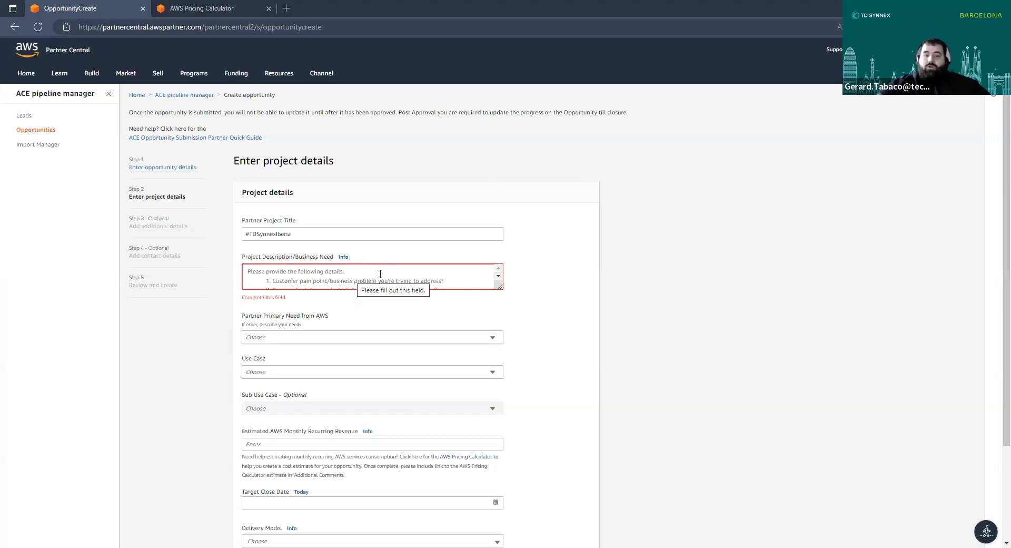
{"action": "left_click", "coordinate": [470, 272]}
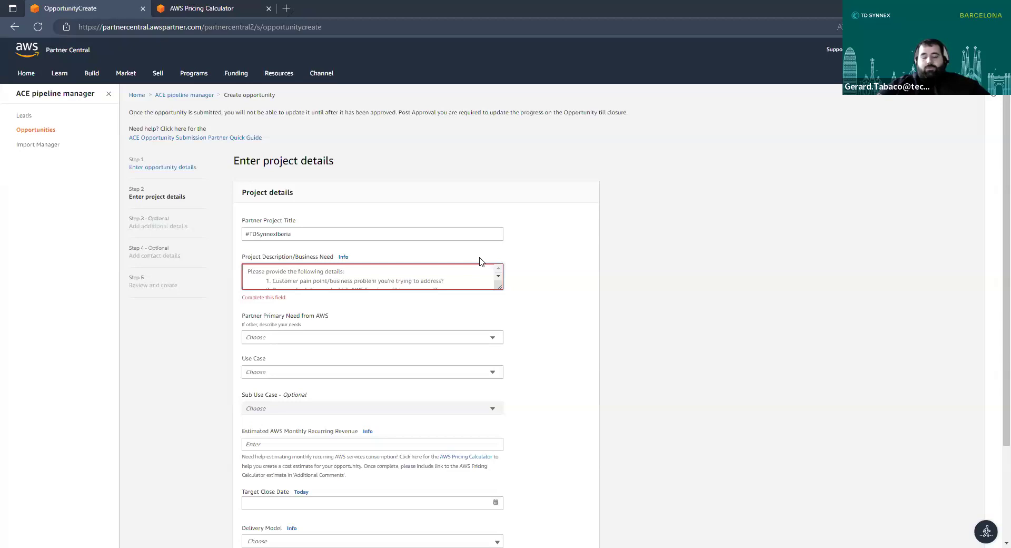
{"action": "type", "text": "ssssssssssssssssssssssssssssssssssssssssss"}
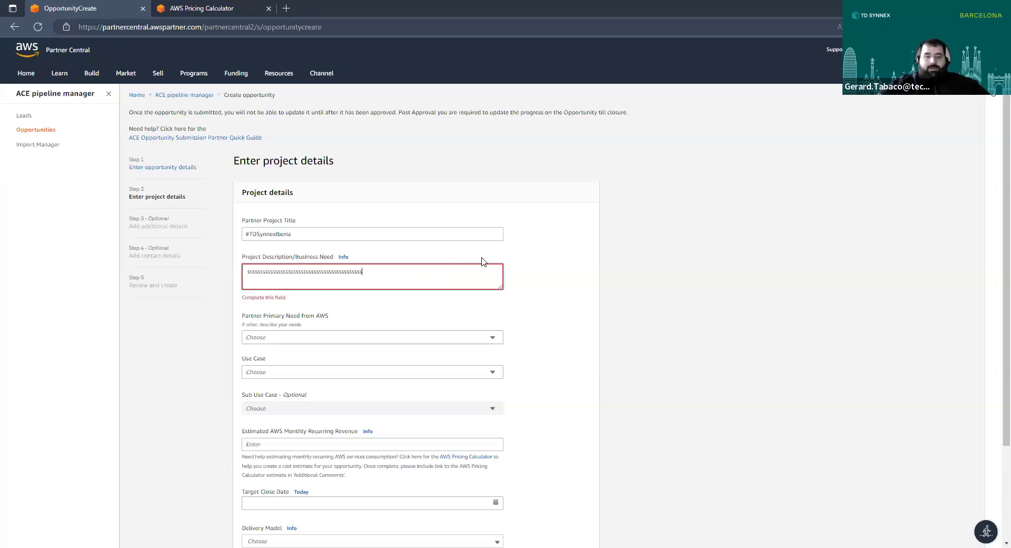
{"action": "type", "text": "ssssssssssssssssssssssssssssssssssssssssssssssssssssssssssssssssssssssssssssssssssssssssssssssssssssss"}
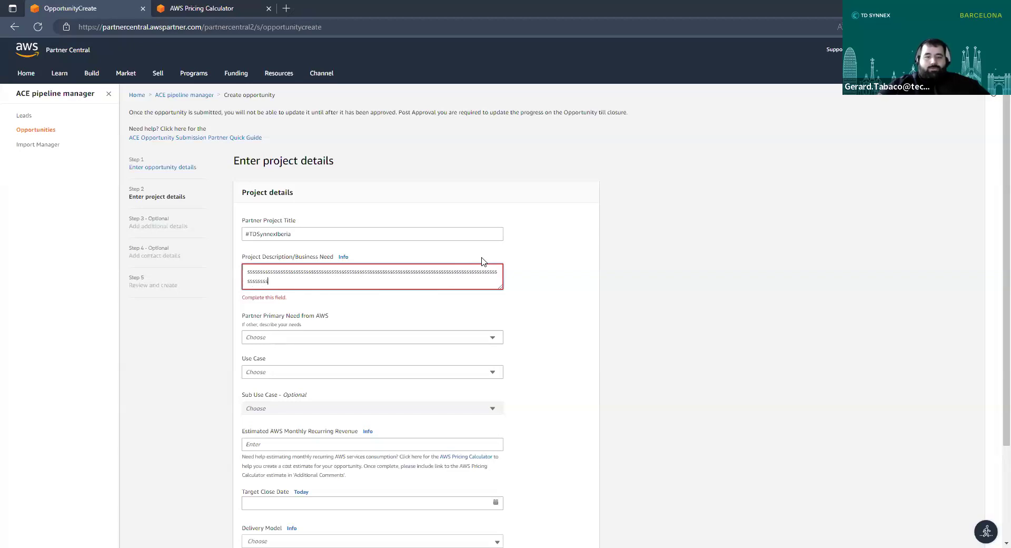
{"action": "type", "text": "ssssssssssssssssssssssssssssssssssssssssssssssssssssssssss"}
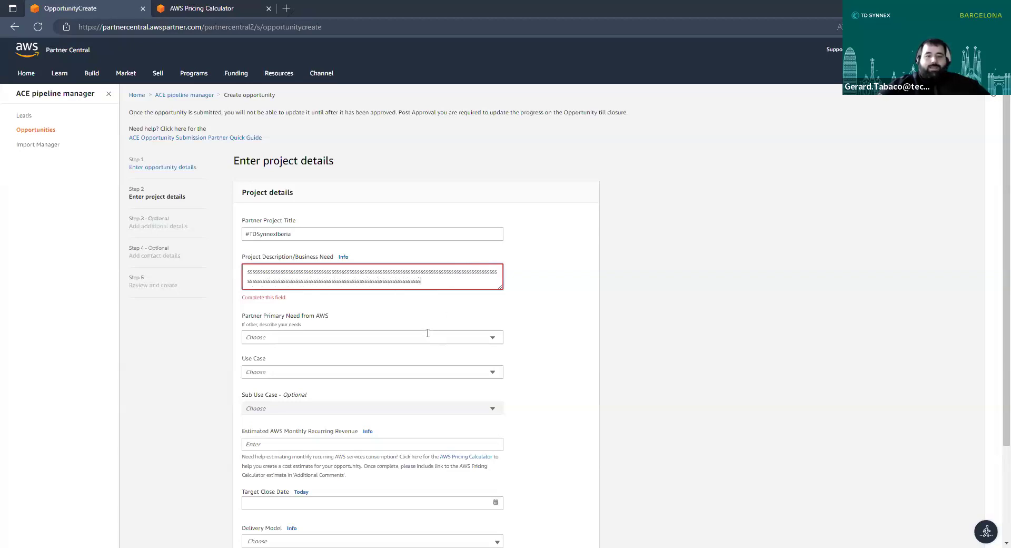
- Extend the placeholder project description with more repeated letters s and set the Partner Primary Need from AWS to Other
{"action": "type", "text": "ssssss"}
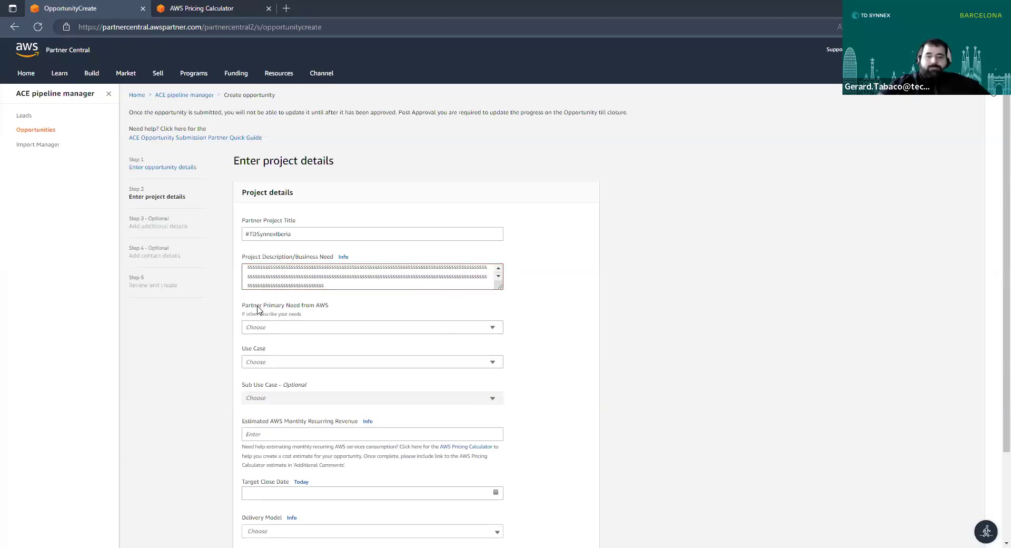
{"action": "left_click", "coordinate": [397, 328]}
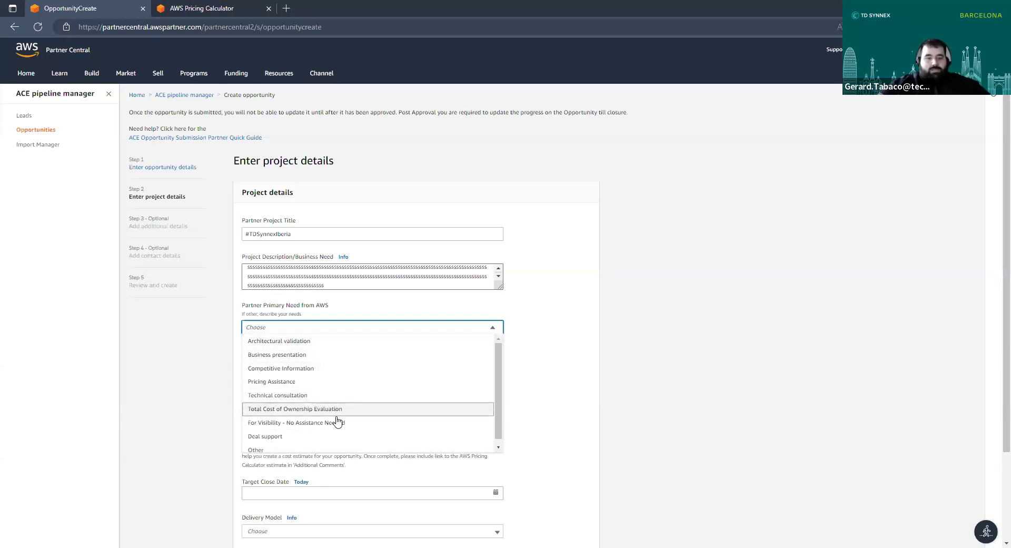
{"action": "scroll", "coordinate": [353, 432], "scroll_direction": "down", "scroll_amount": 1}
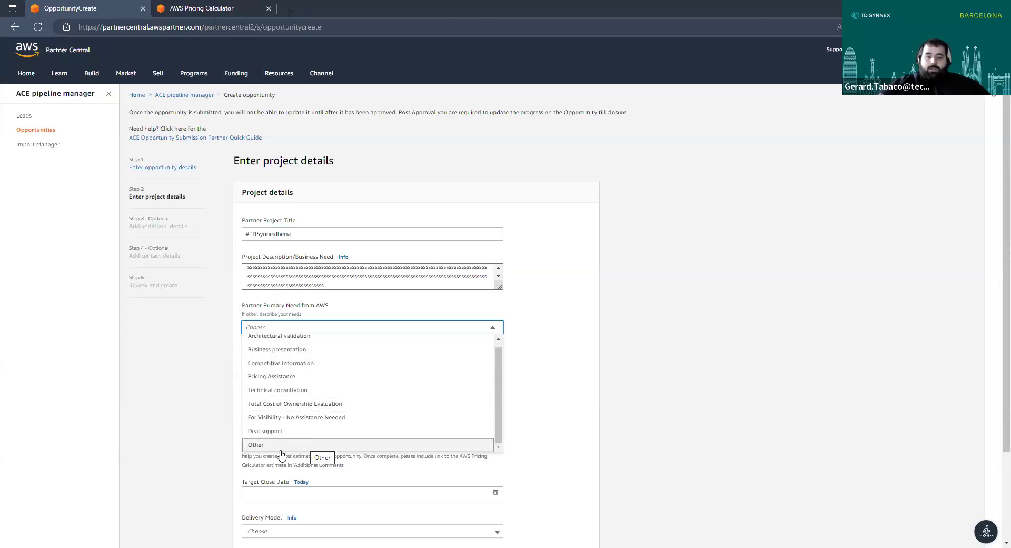
{"action": "left_click", "coordinate": [340, 447]}
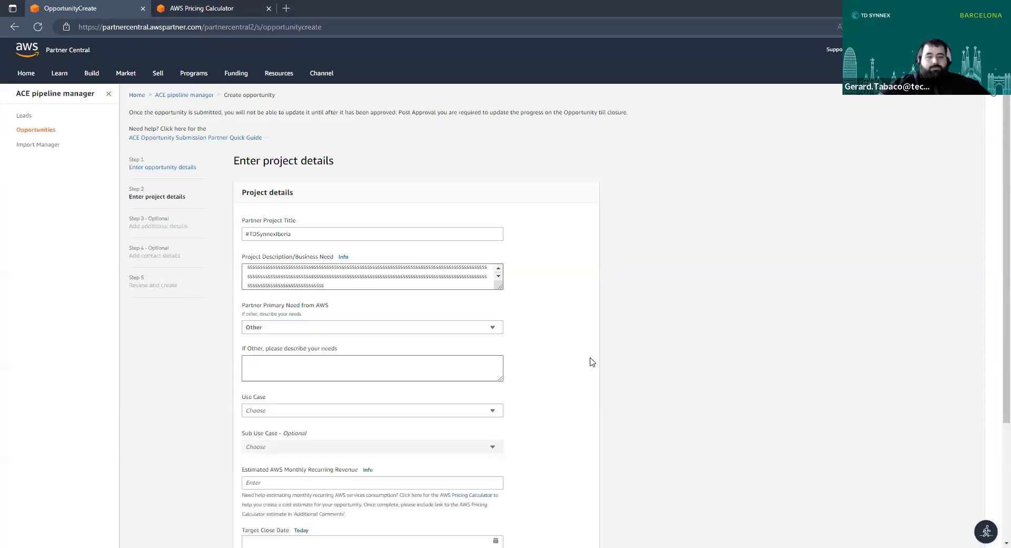
- Describe the other need from AWS with a placeholder text of repeated letter s
{"action": "left_click", "coordinate": [369, 377]}
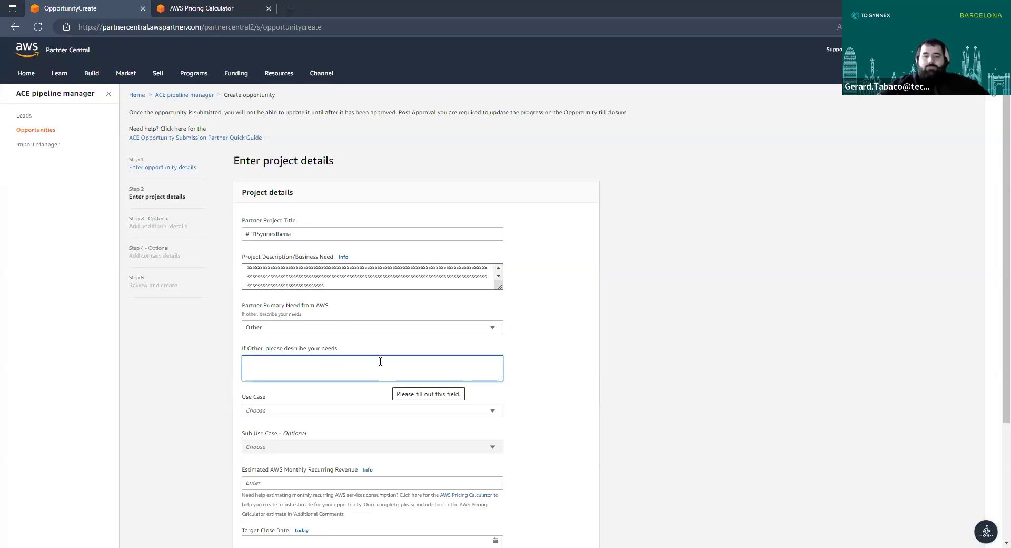
{"action": "left_click", "coordinate": [404, 327]}
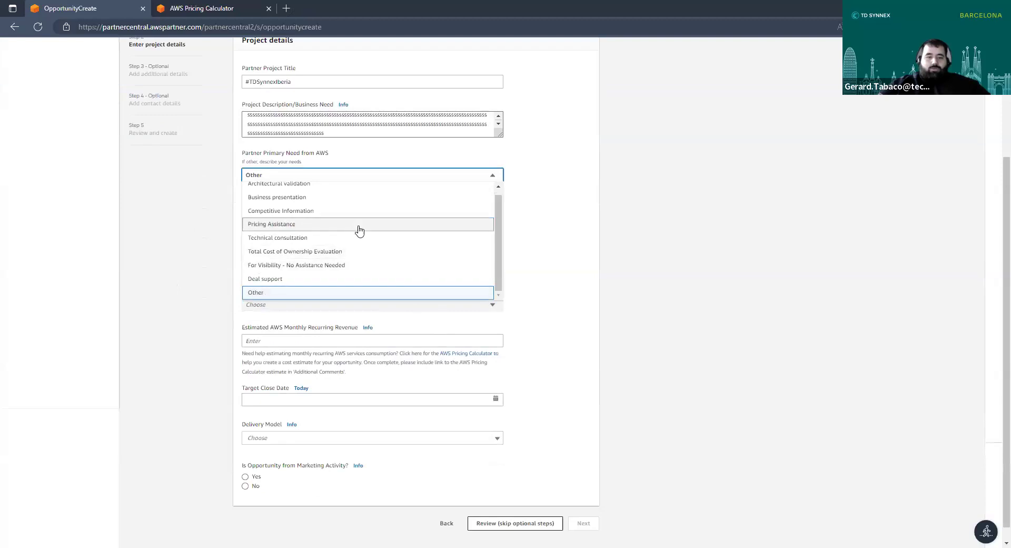
{"action": "scroll", "coordinate": [390, 256], "scroll_direction": "up", "scroll_amount": 2}
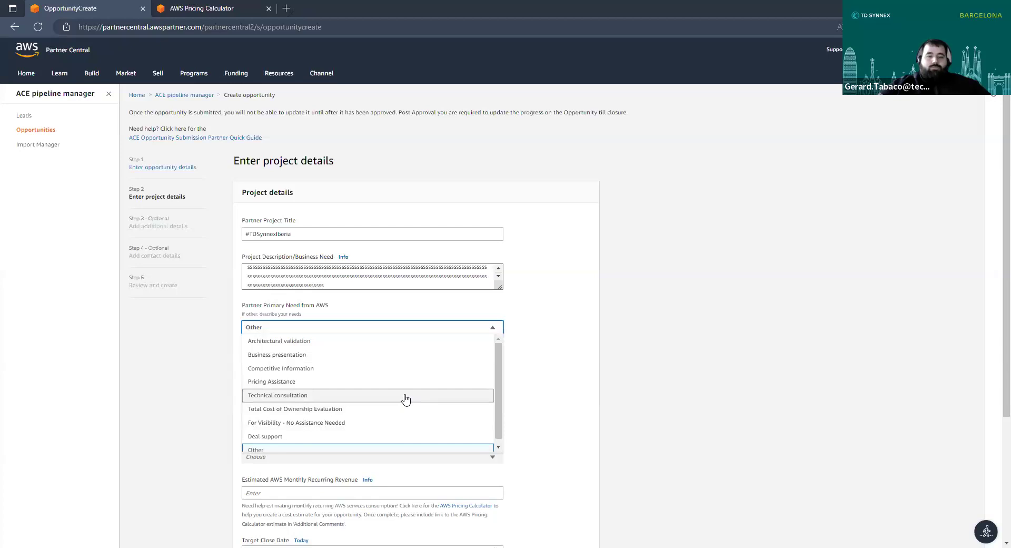
{"action": "left_click", "coordinate": [557, 349]}
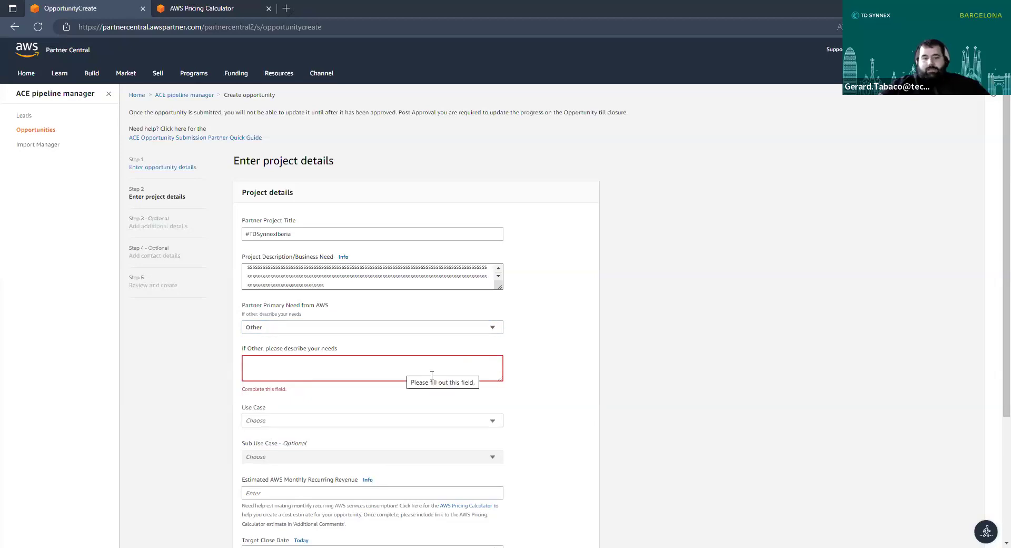
{"action": "left_click", "coordinate": [382, 371]}
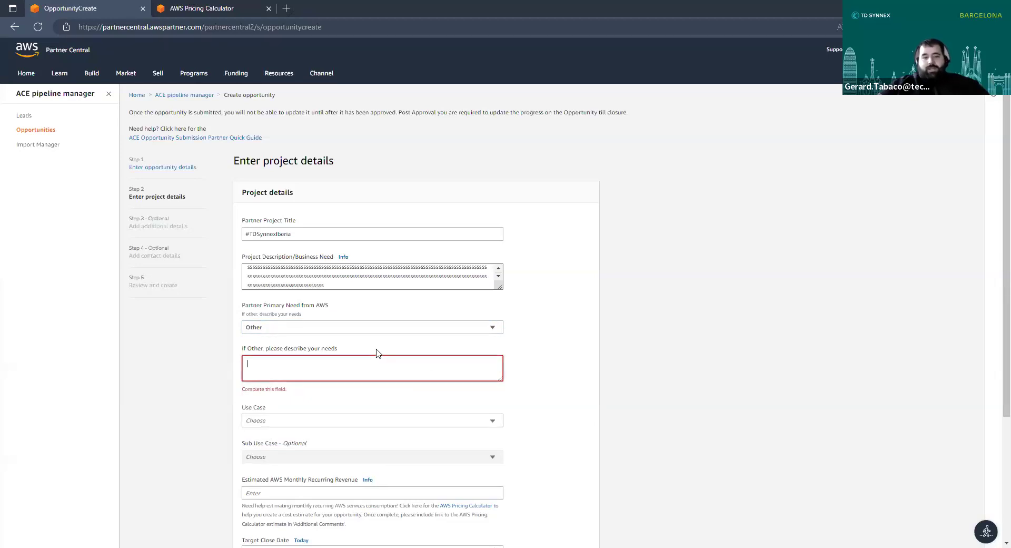
{"action": "type", "text": "ssssssssssssssssssssssssssssssssssss"}
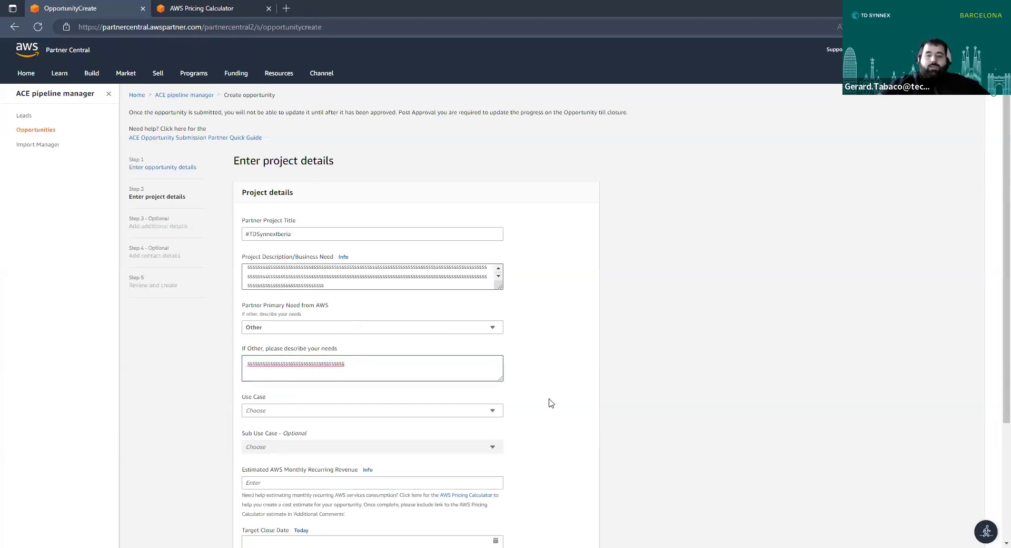
- Review the available use cases and set the project's use case to Storage
{"action": "left_click", "coordinate": [493, 411]}
{"action": "scroll", "coordinate": [590, 382], "scroll_direction": "down", "scroll_amount": 1}
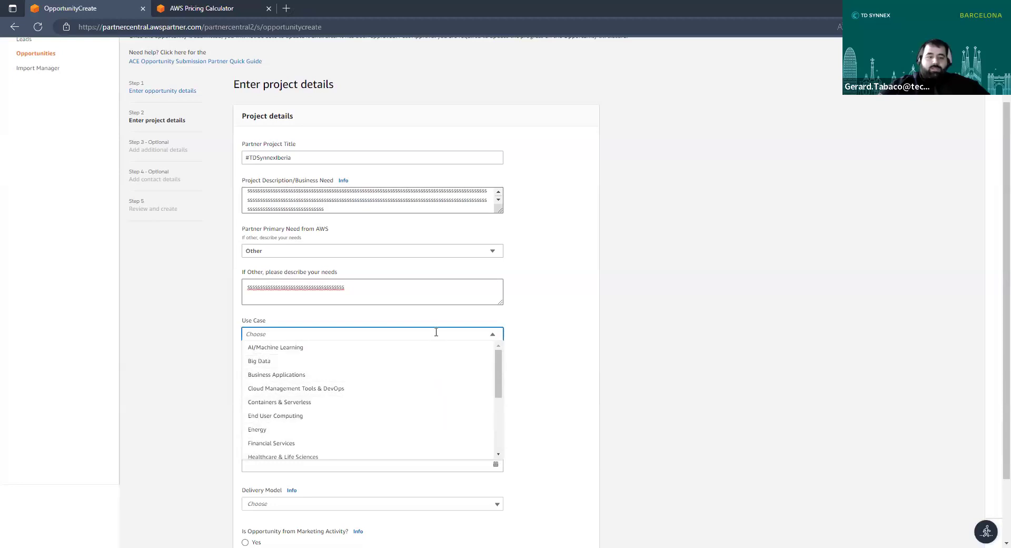
{"action": "scroll", "coordinate": [433, 445], "scroll_direction": "down", "scroll_amount": 1}
{"action": "scroll", "coordinate": [441, 434], "scroll_direction": "down", "scroll_amount": 6}
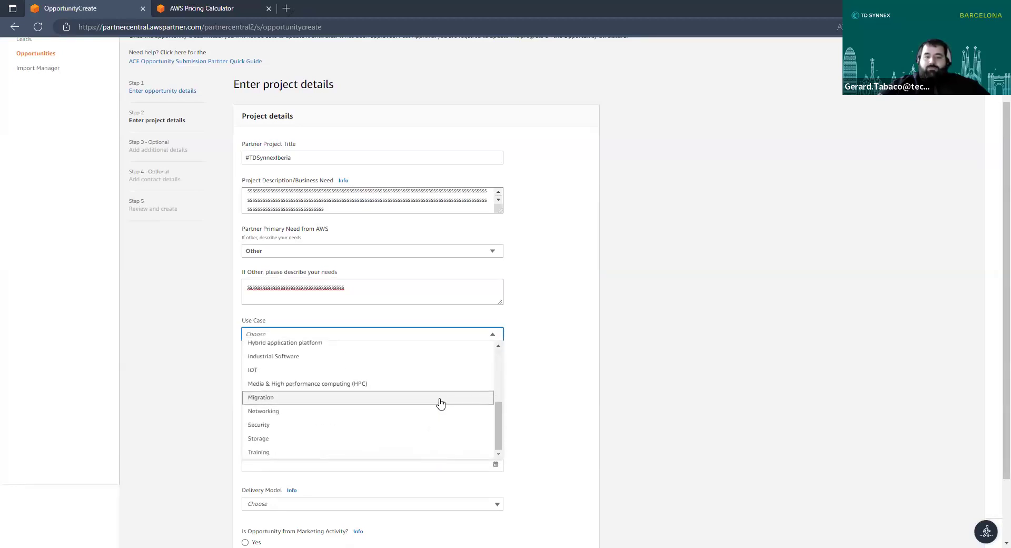
{"action": "scroll", "coordinate": [441, 400], "scroll_direction": "up", "scroll_amount": 7}
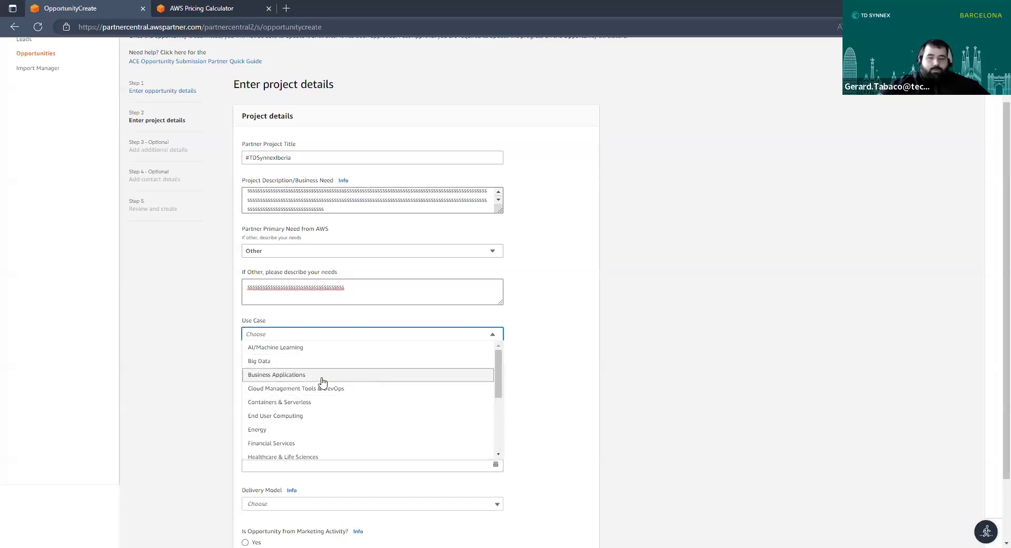
{"action": "scroll", "coordinate": [343, 431], "scroll_direction": "down", "scroll_amount": 1}
{"action": "scroll", "coordinate": [343, 431], "scroll_direction": "down", "scroll_amount": 3}
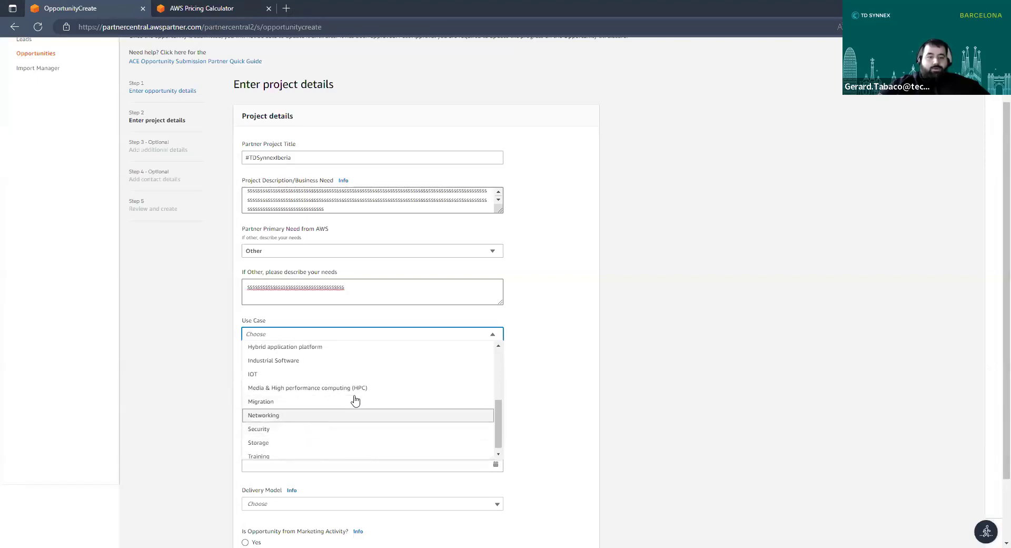
{"action": "scroll", "coordinate": [379, 440], "scroll_direction": "down", "scroll_amount": 1}
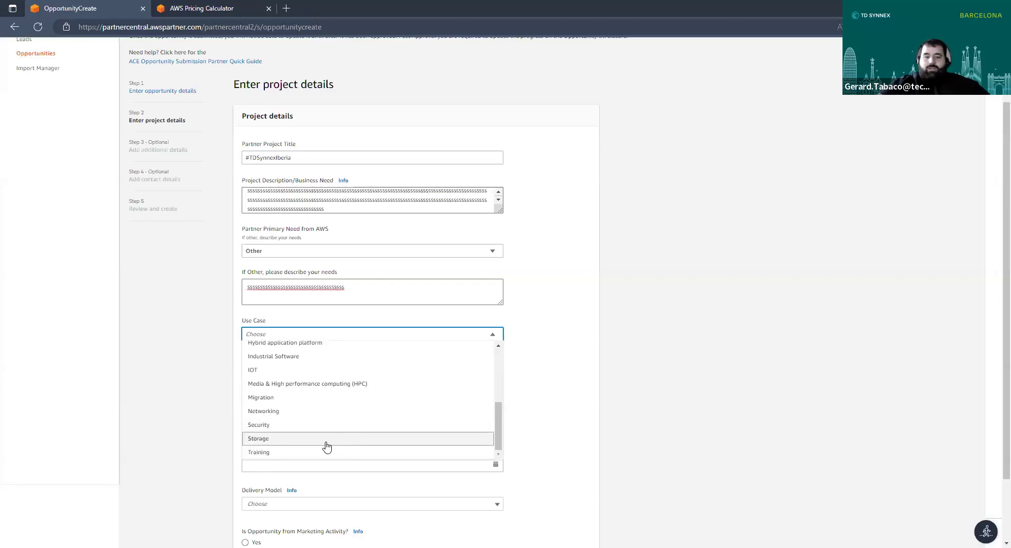
{"action": "left_click", "coordinate": [326, 440]}
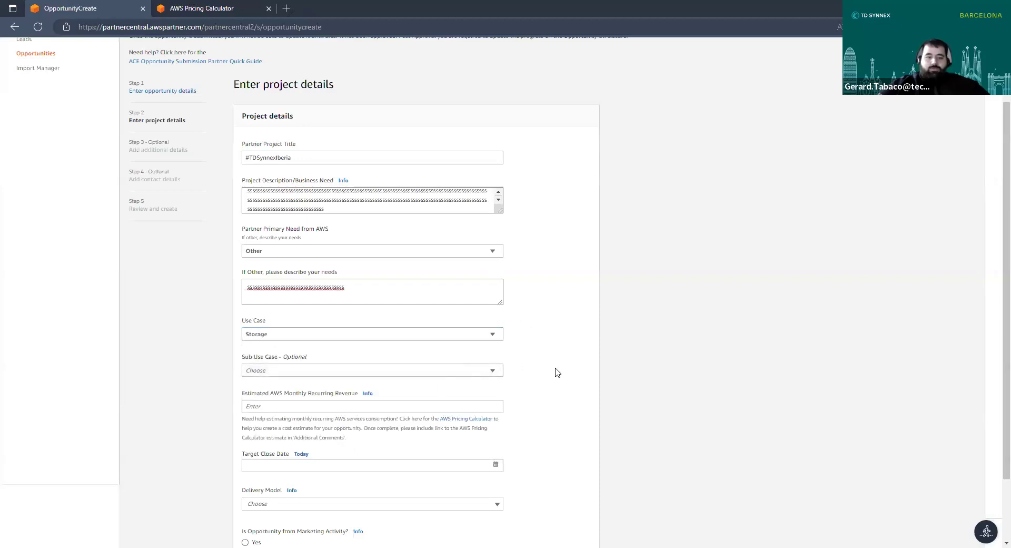
- Set the optional sub use case of the project to Backup
{"action": "left_click", "coordinate": [408, 367]}
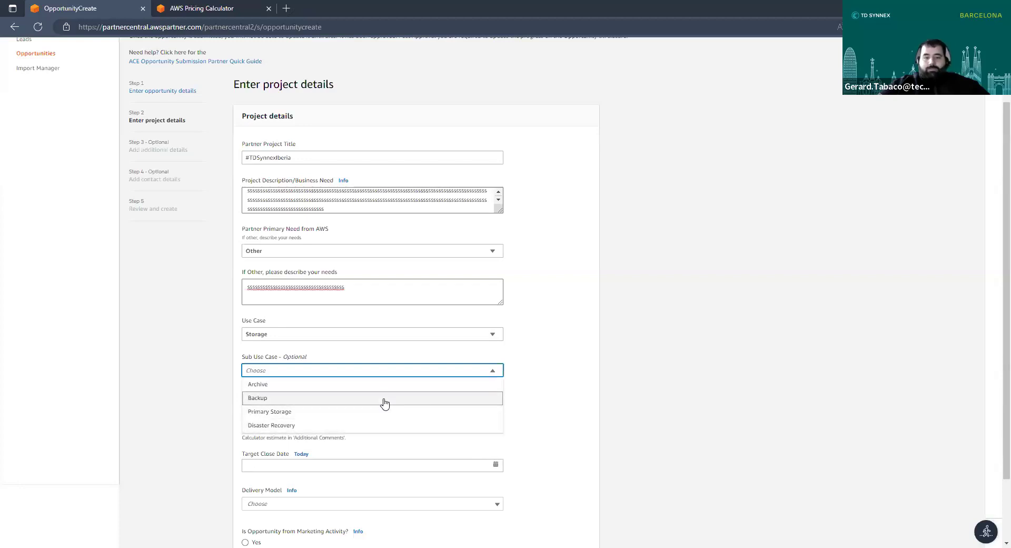
{"action": "left_click", "coordinate": [385, 404]}
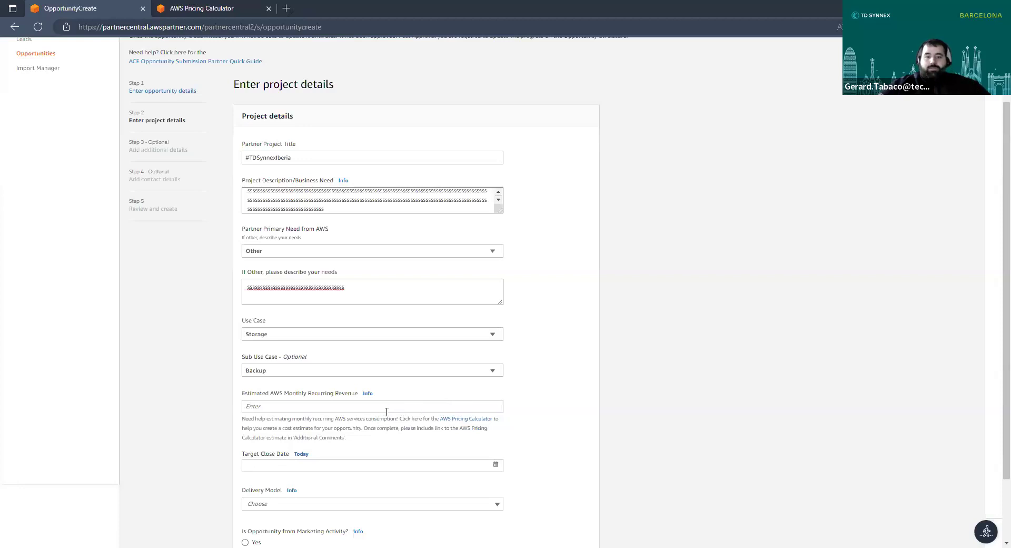
{"action": "scroll", "coordinate": [387, 416], "scroll_direction": "down", "scroll_amount": 2}
{"action": "left_click_drag", "start_coordinate": [245, 317], "coordinate": [352, 316]}
{"action": "left_click", "coordinate": [519, 319]}
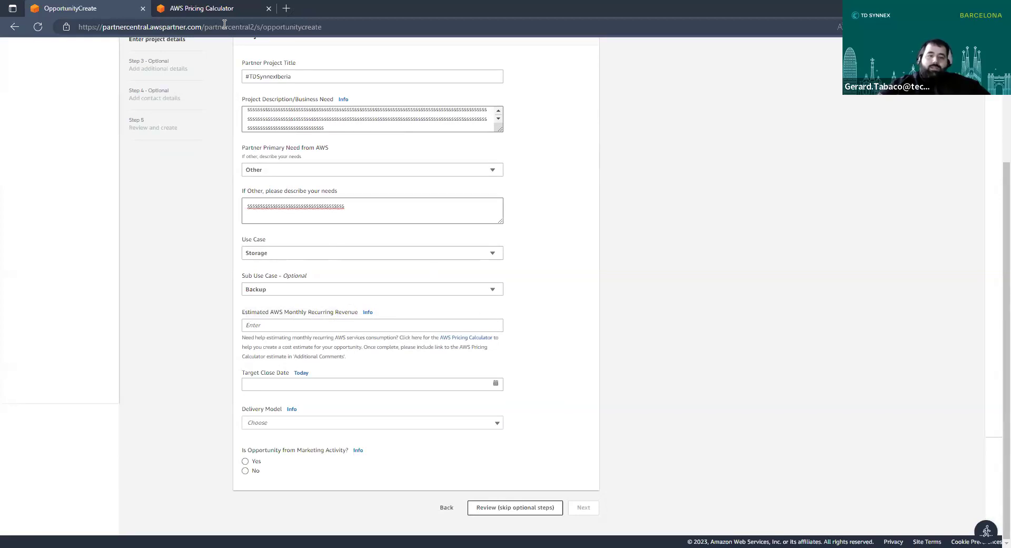
- Switch to the AWS Pricing Calculator and create an estimate, searching for s3 to configure Amazon Simple Storage Service (S3)
{"action": "left_click", "coordinate": [208, 7]}
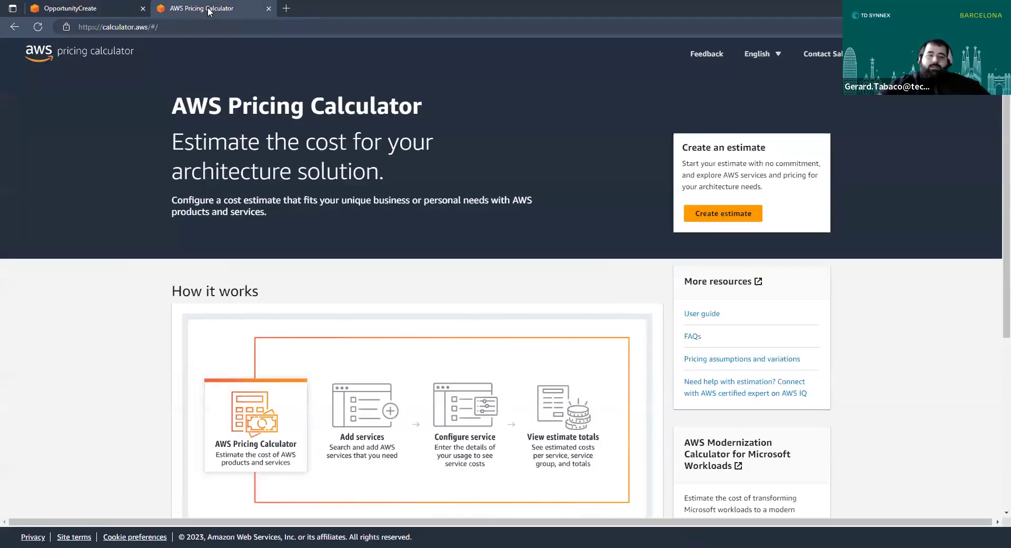
{"action": "left_click", "coordinate": [718, 215]}
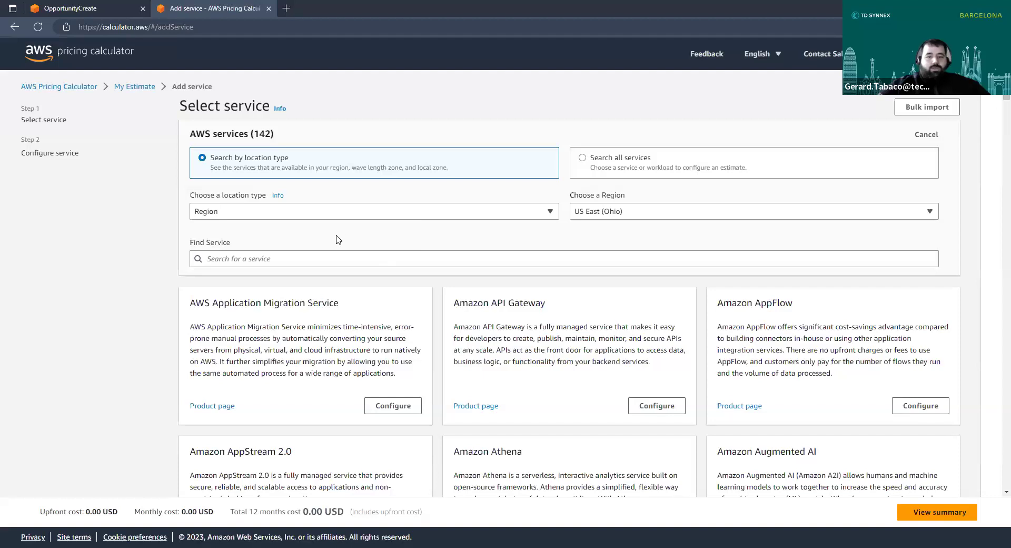
{"action": "left_click", "coordinate": [328, 252]}
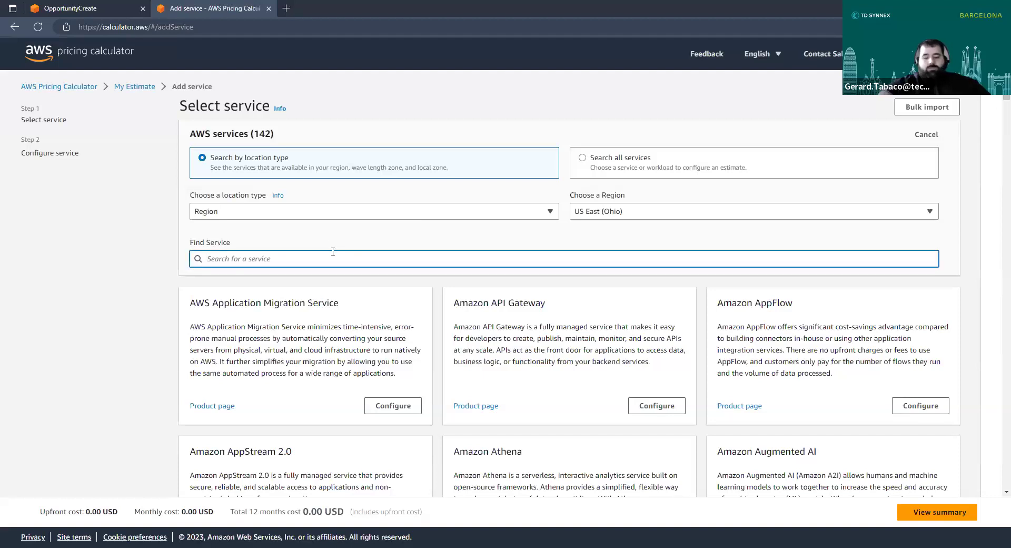
{"action": "type", "text": "s3"}
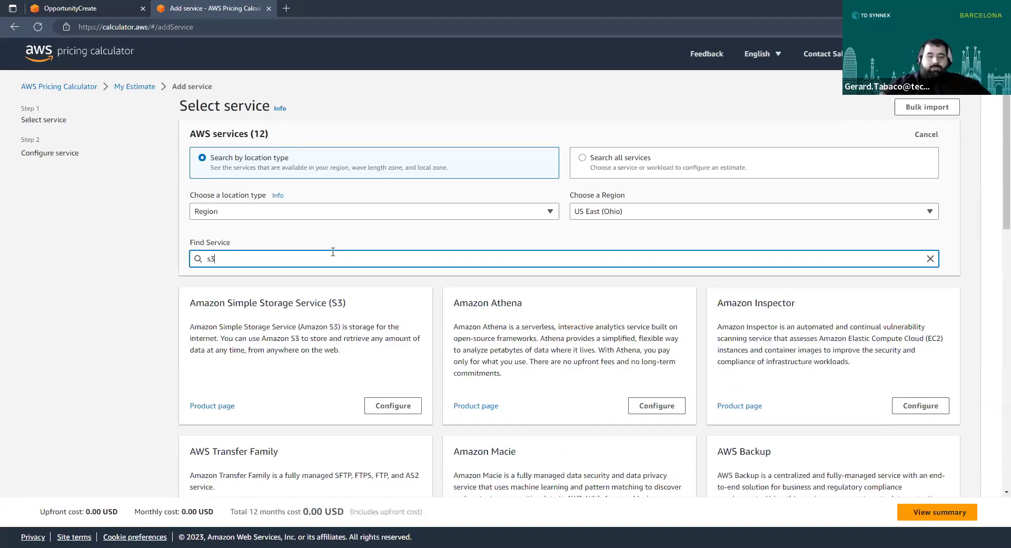
{"action": "left_click", "coordinate": [388, 409]}
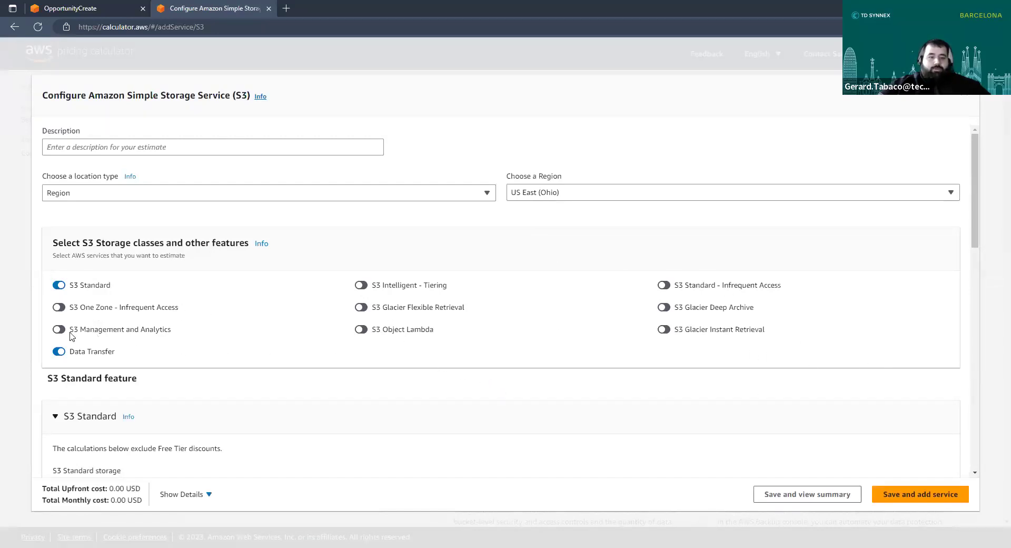
- Enable S3 Intelligent-Tiering in the S3 estimate and set its region to Europe (Spain)
{"action": "left_click", "coordinate": [361, 286]}
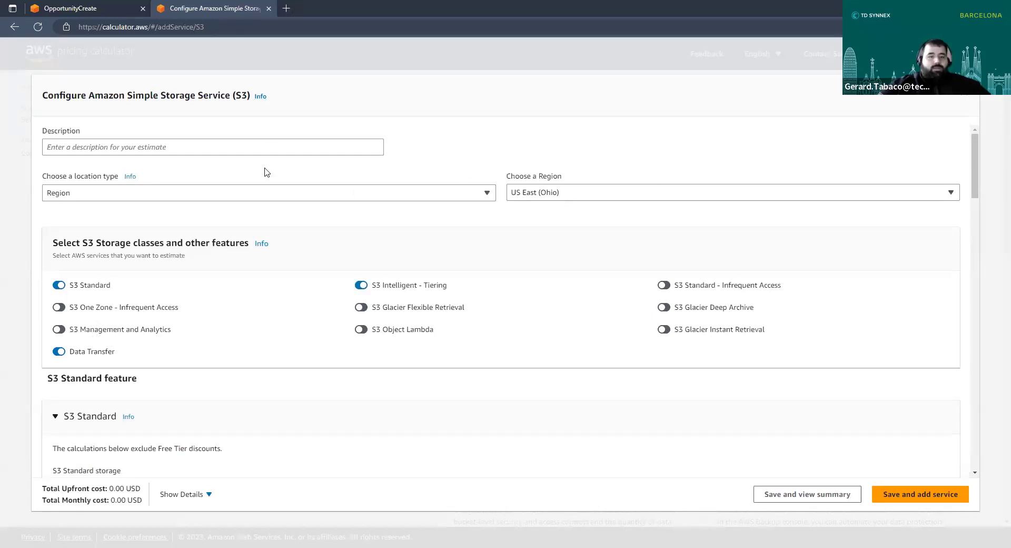
{"action": "left_click", "coordinate": [677, 193]}
{"action": "scroll", "coordinate": [711, 400], "scroll_direction": "down", "scroll_amount": 2}
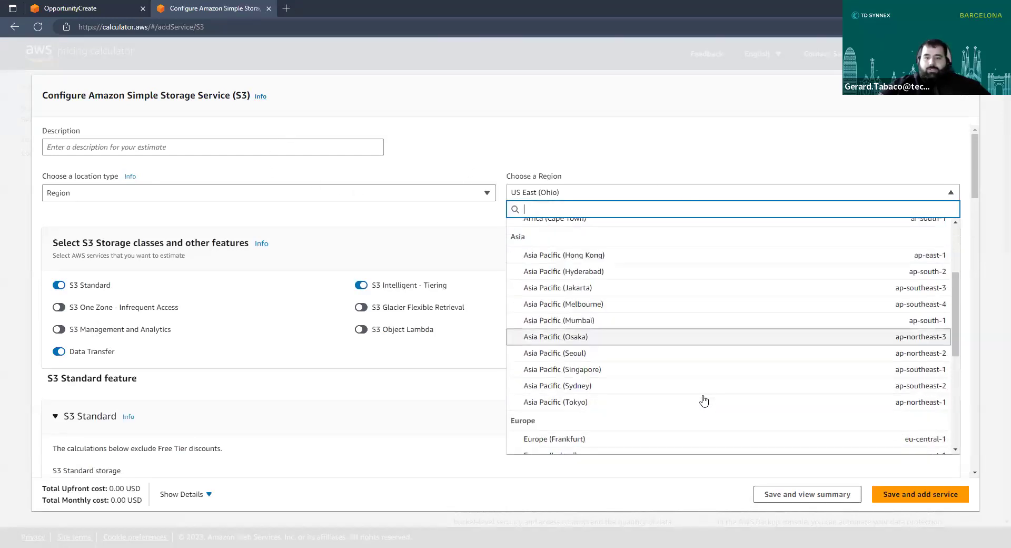
{"action": "scroll", "coordinate": [680, 395], "scroll_direction": "down", "scroll_amount": 5}
{"action": "scroll", "coordinate": [693, 357], "scroll_direction": "up", "scroll_amount": 1}
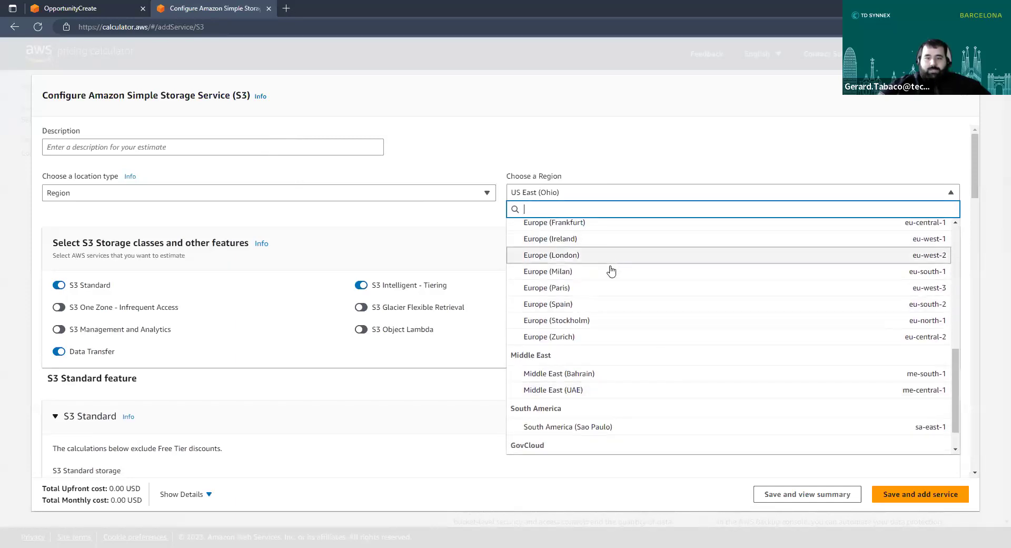
{"action": "left_click", "coordinate": [584, 304]}
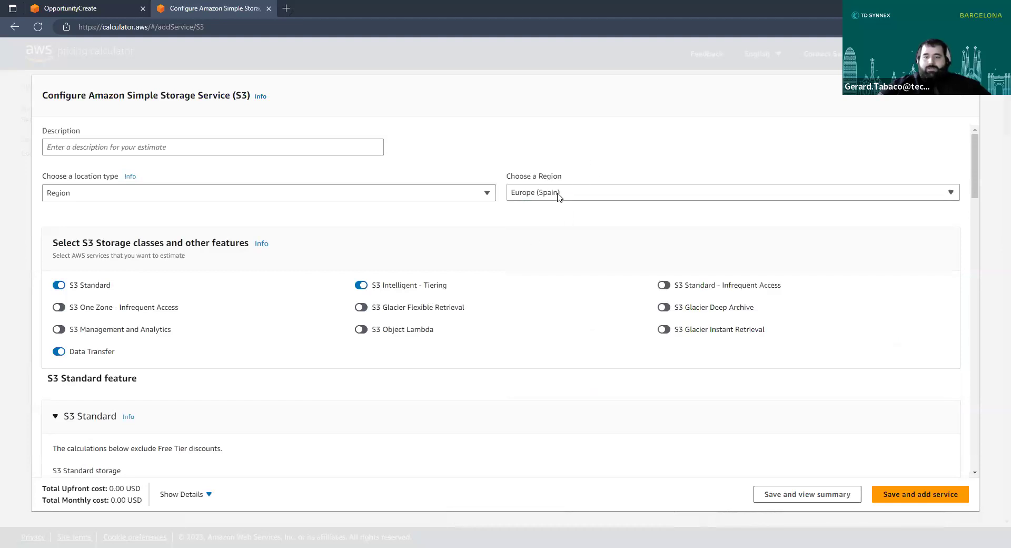
- Set the S3 Standard storage to 100000 GB per month and try to save and add the service
{"action": "scroll", "coordinate": [506, 344], "scroll_direction": "down", "scroll_amount": 3}
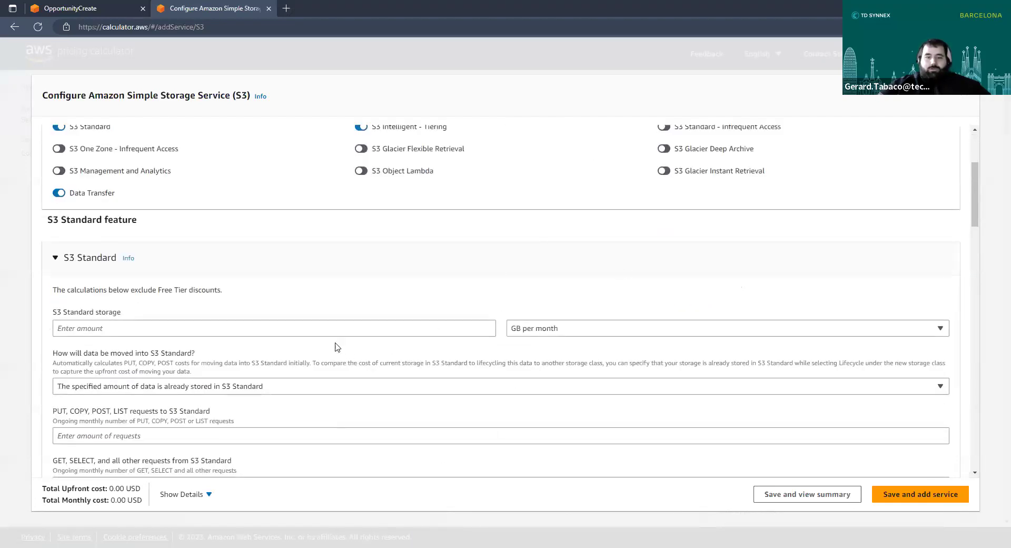
{"action": "left_click", "coordinate": [284, 327]}
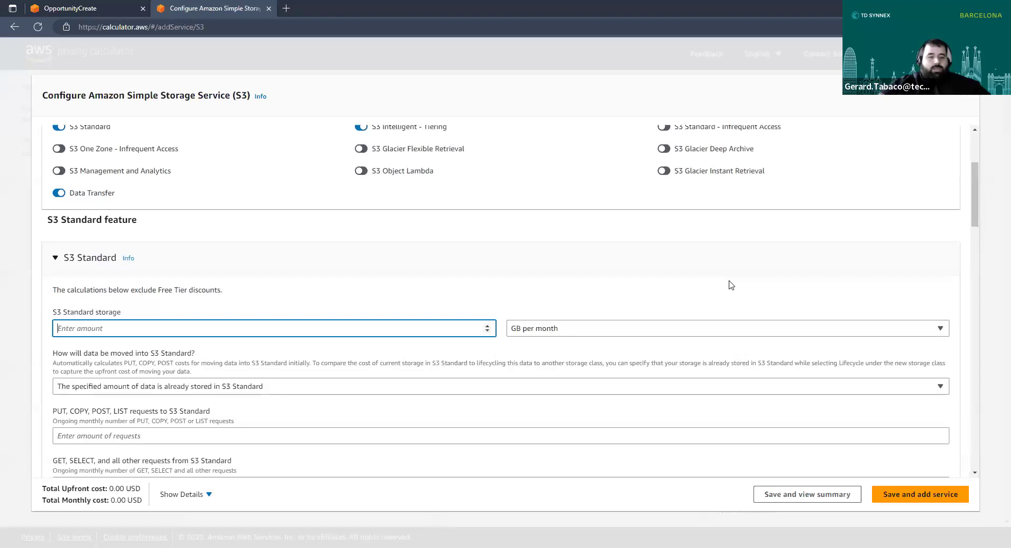
{"action": "type", "text": "10000"}
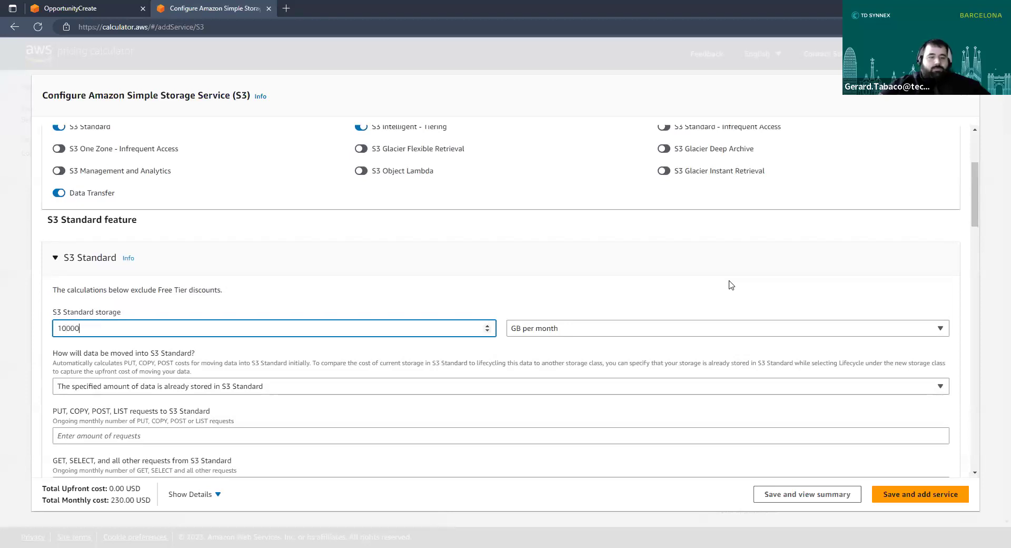
{"action": "type", "text": "0"}
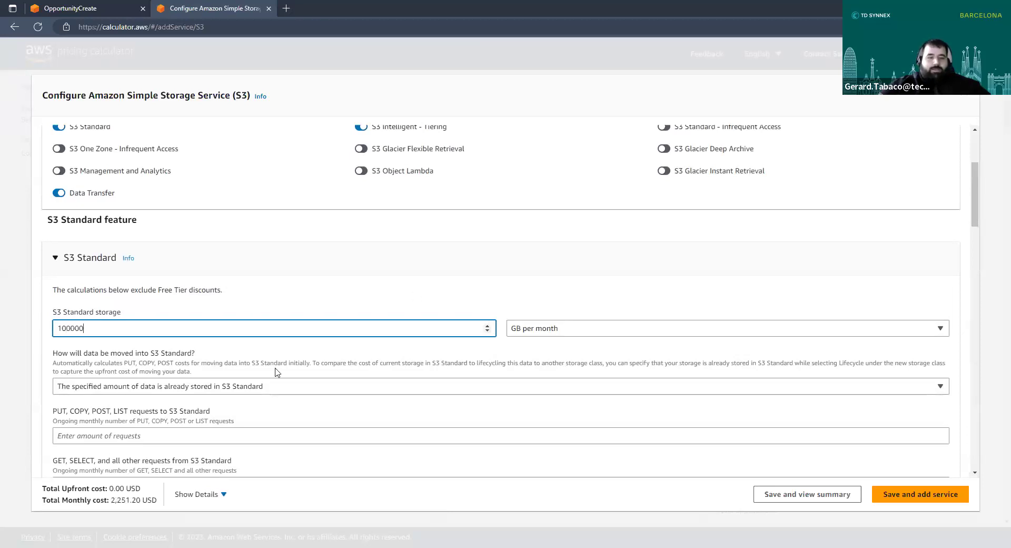
{"action": "scroll", "coordinate": [218, 399], "scroll_direction": "down", "scroll_amount": 1}
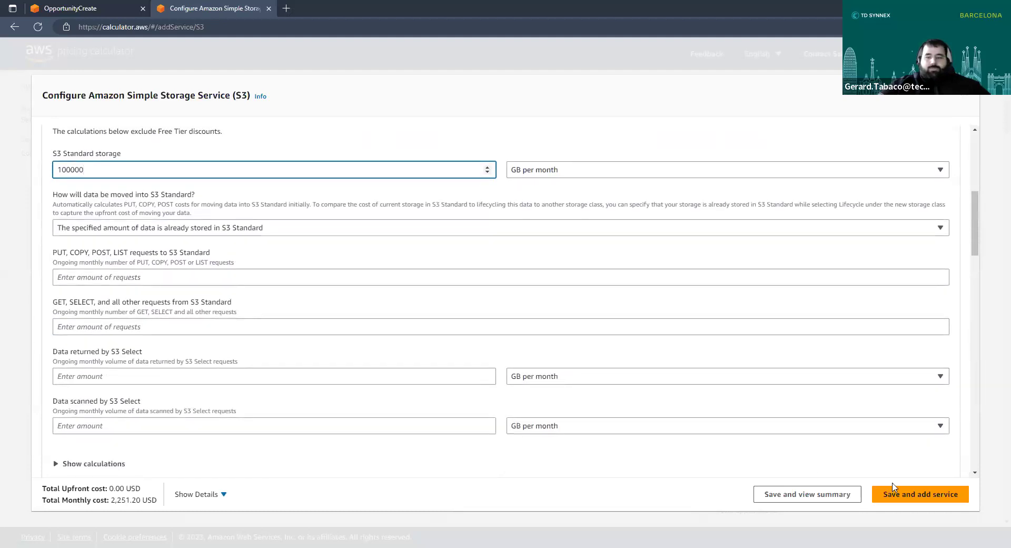
{"action": "left_click", "coordinate": [891, 487]}
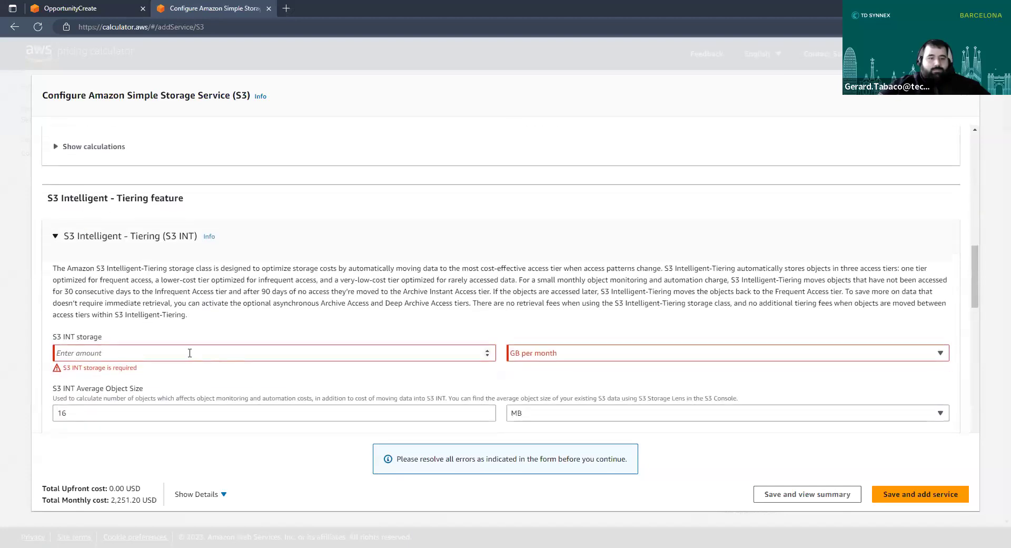
- Set the S3 INT storage to 1000 GB per month and add the configured S3 service to the estimate
{"action": "left_click", "coordinate": [164, 353]}
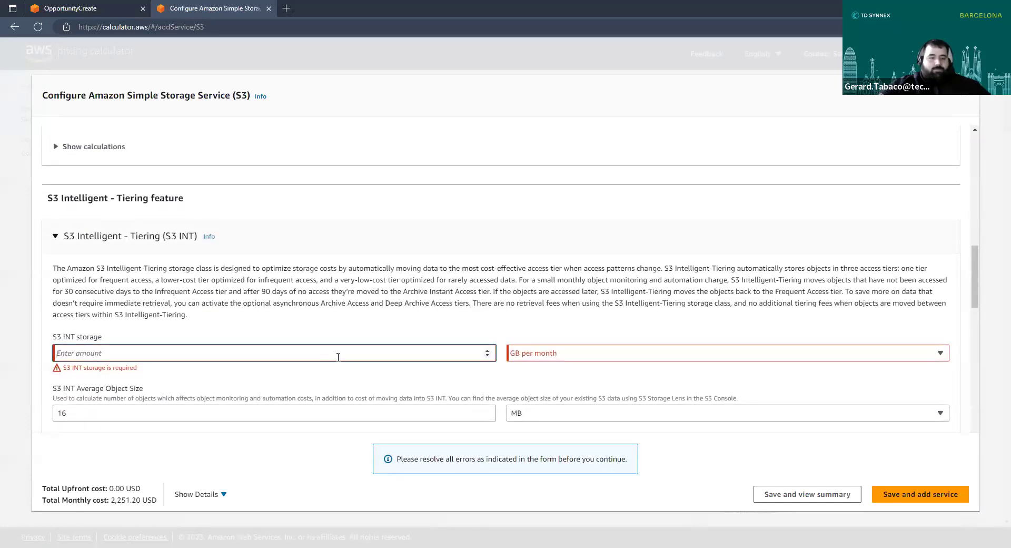
{"action": "type", "text": "1000"}
{"action": "scroll", "coordinate": [594, 399], "scroll_direction": "down", "scroll_amount": 4}
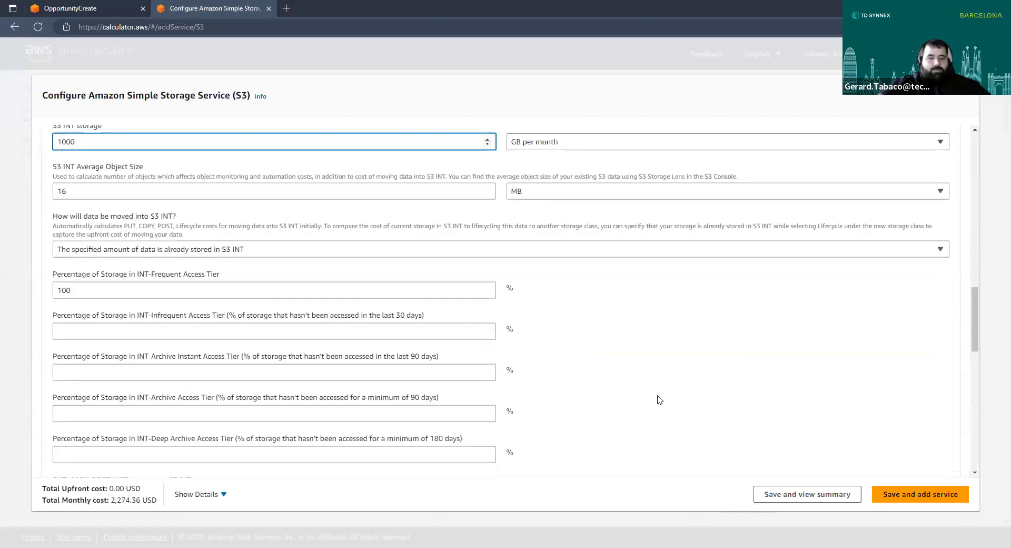
{"action": "scroll", "coordinate": [864, 477], "scroll_direction": "down", "scroll_amount": 5}
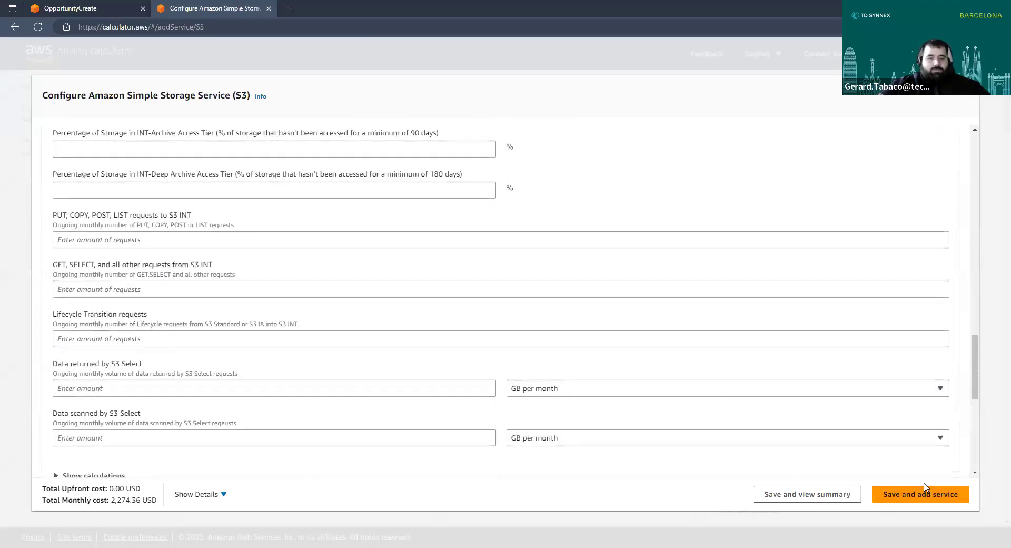
{"action": "left_click", "coordinate": [926, 490]}
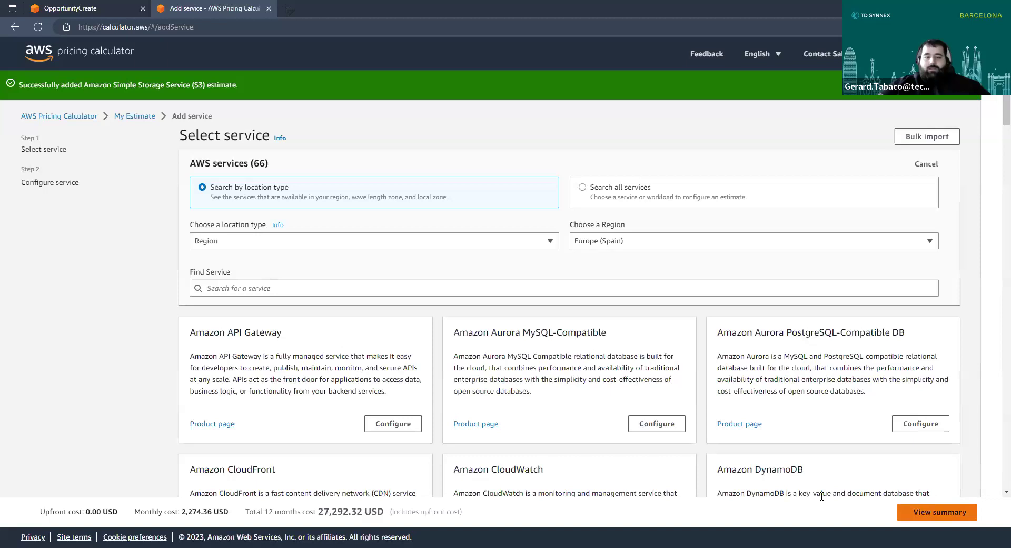
- Look up the monthly cost in the estimate summary and enter 2274 as the opportunity's Estimated AWS Monthly Recurring Revenue
{"action": "key", "text": "Return"}
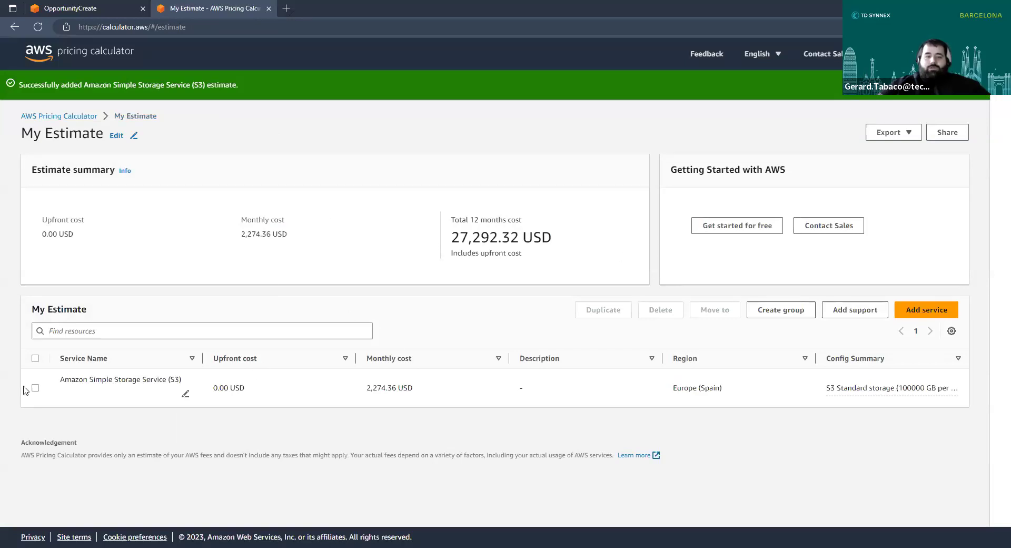
{"action": "left_click_drag", "start_coordinate": [59, 380], "coordinate": [184, 384]}
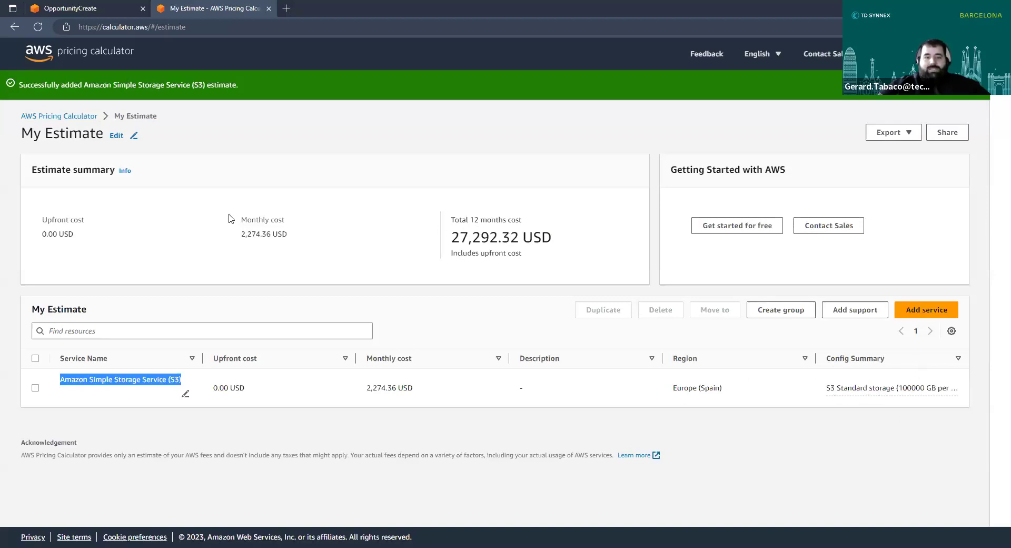
{"action": "left_click", "coordinate": [76, 8]}
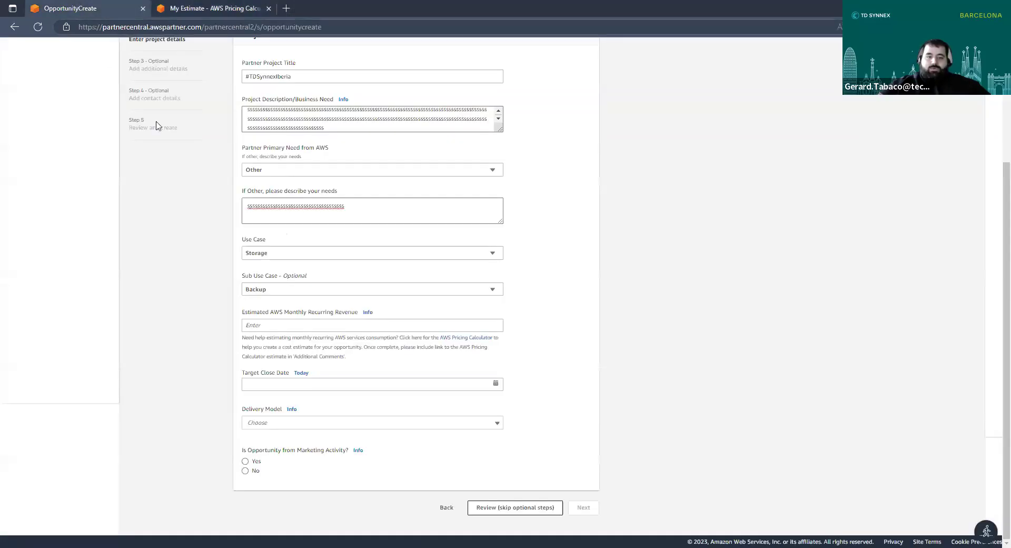
{"action": "double_click", "coordinate": [295, 313]}
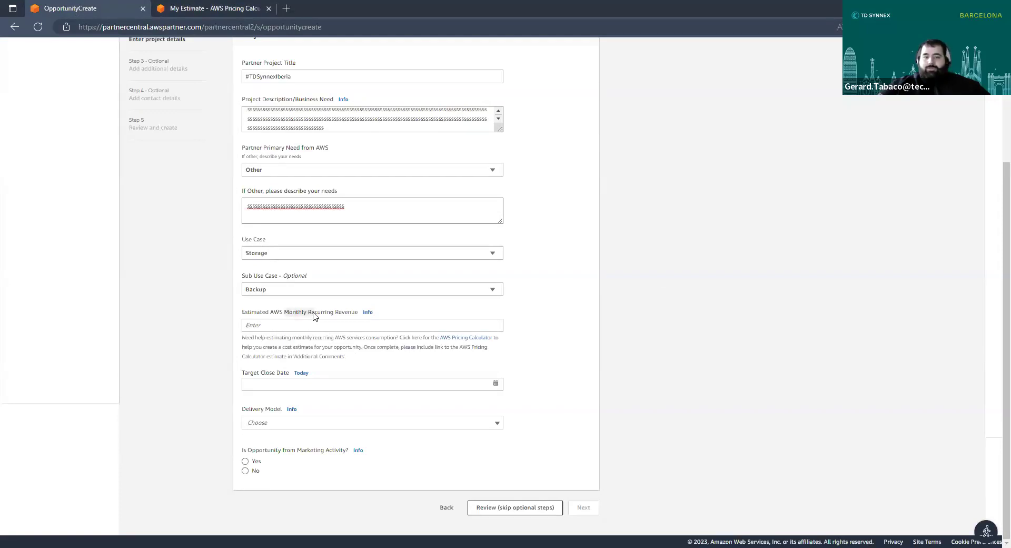
{"action": "left_click", "coordinate": [179, 6]}
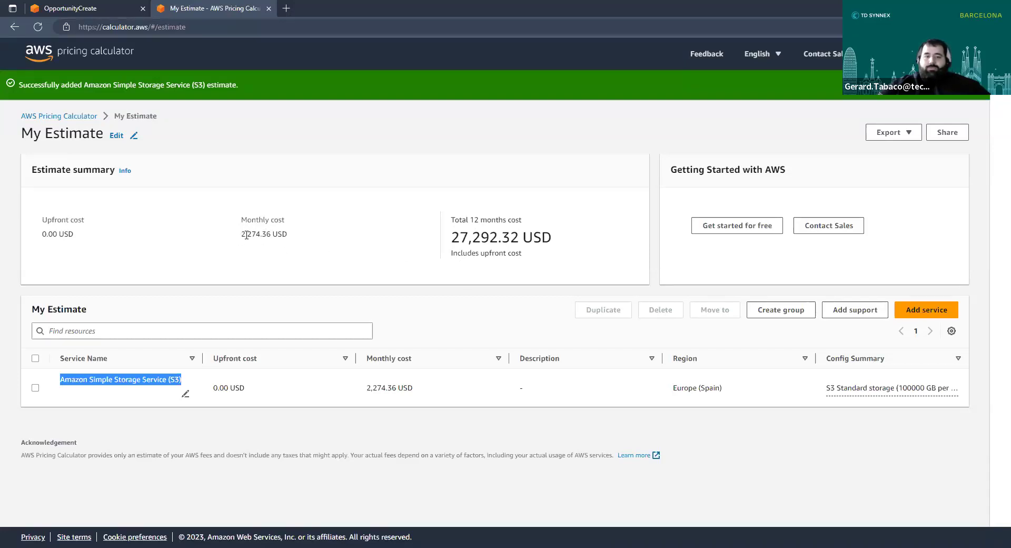
{"action": "left_click", "coordinate": [100, 6]}
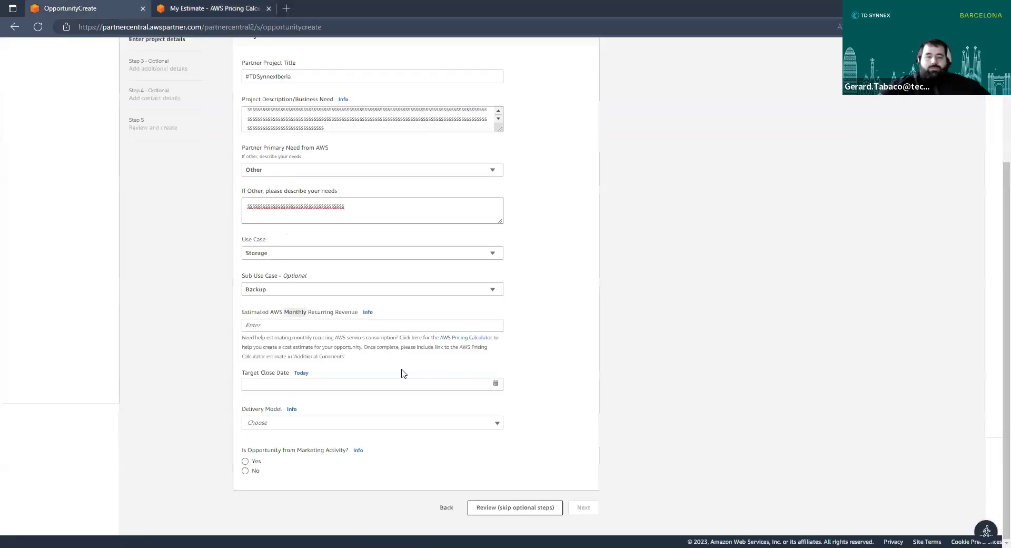
{"action": "left_click", "coordinate": [292, 324]}
{"action": "type", "text": "2,274"}
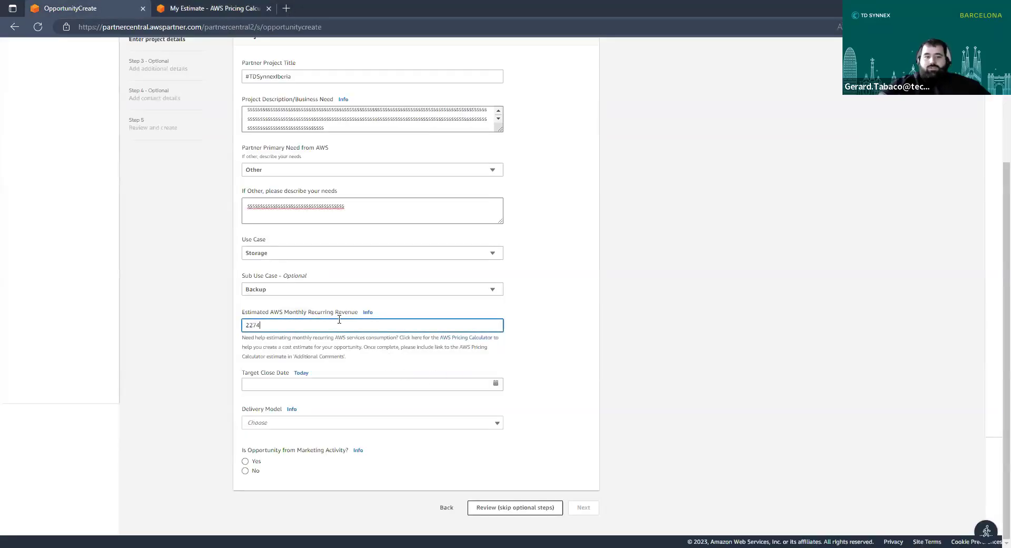
{"action": "left_click", "coordinate": [558, 376]}
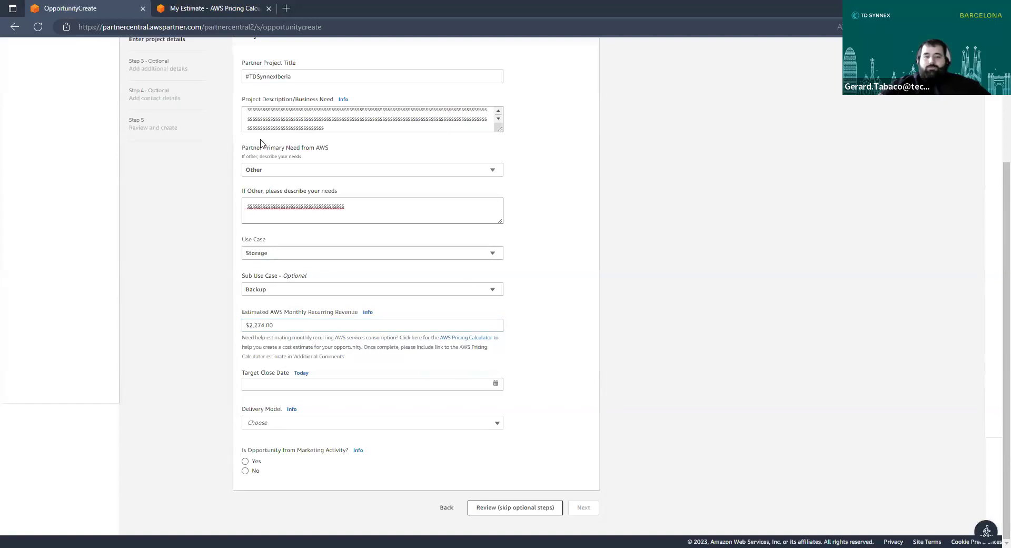
- Set the opportunity's Target Close Date to Jul 31, 2023
{"action": "left_click", "coordinate": [497, 383]}
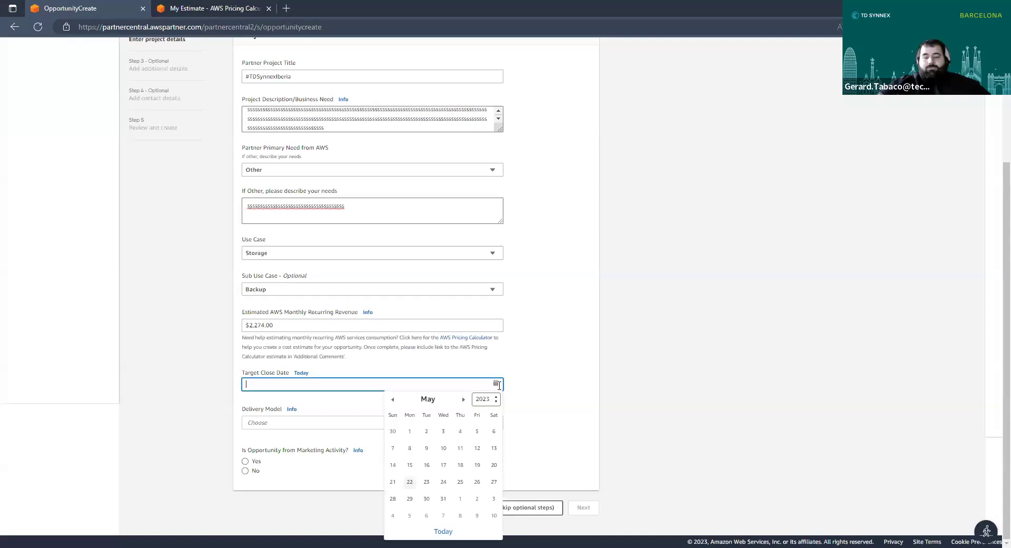
{"action": "left_click", "coordinate": [464, 400]}
{"action": "left_click", "coordinate": [464, 400]}
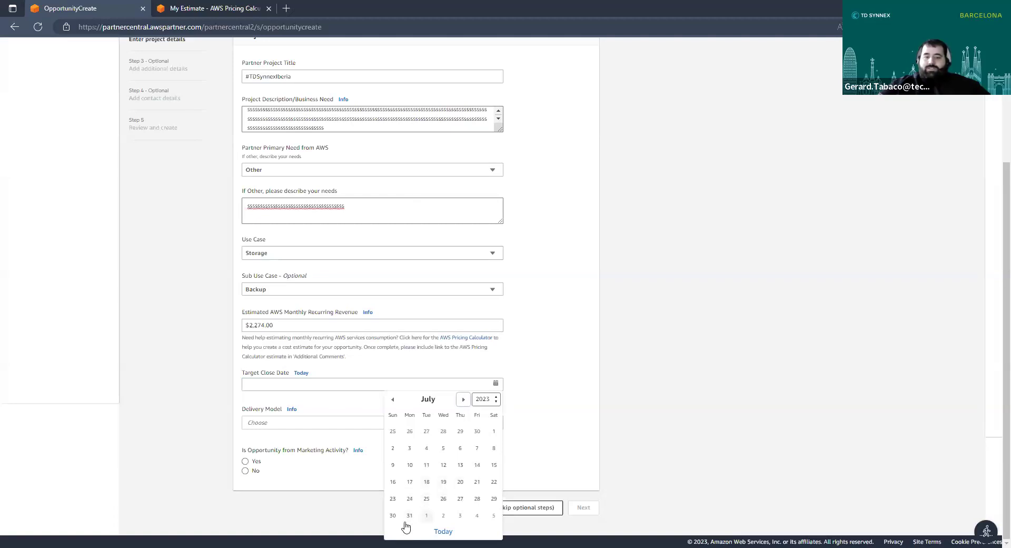
{"action": "left_click", "coordinate": [462, 400]}
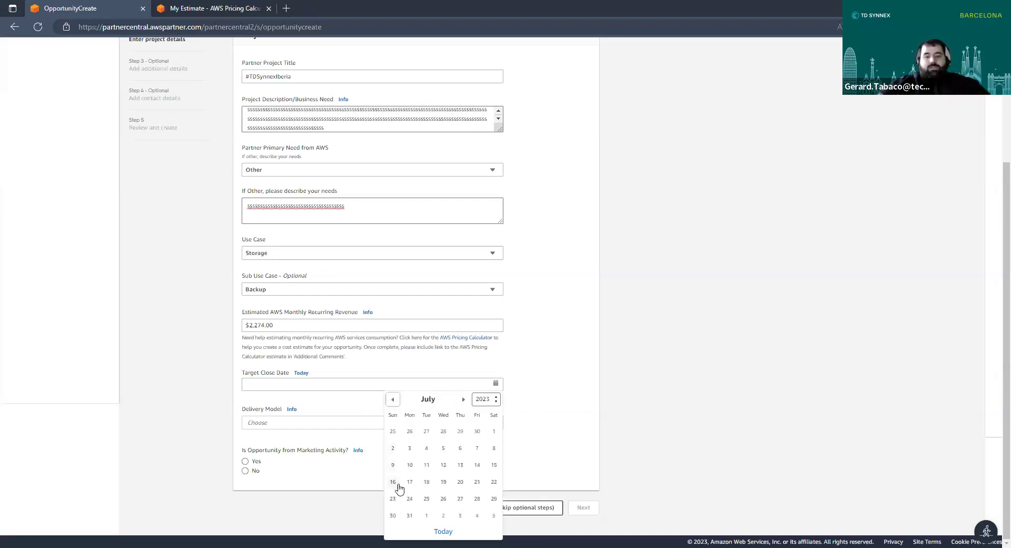
{"action": "left_click", "coordinate": [410, 431]}
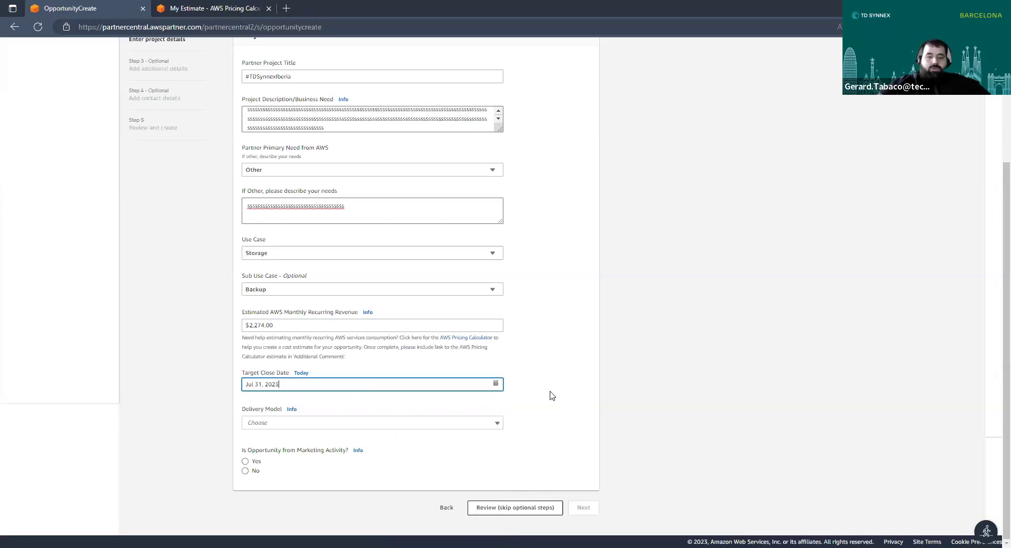
- Choose Managed Services and Resell as the project's delivery models
{"action": "left_click", "coordinate": [431, 422]}
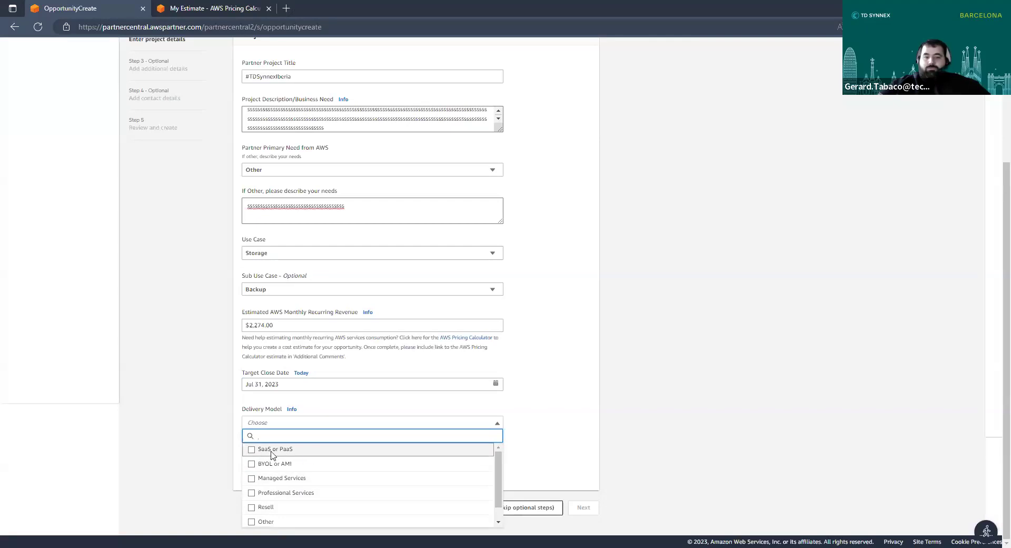
{"action": "left_click", "coordinate": [252, 480]}
{"action": "left_click", "coordinate": [251, 508]}
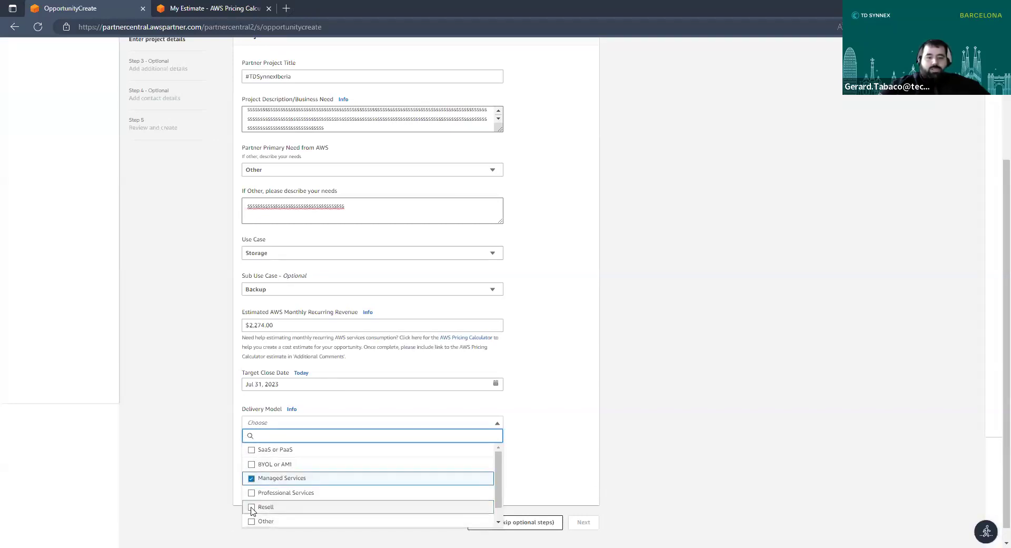
{"action": "left_click", "coordinate": [562, 418]}
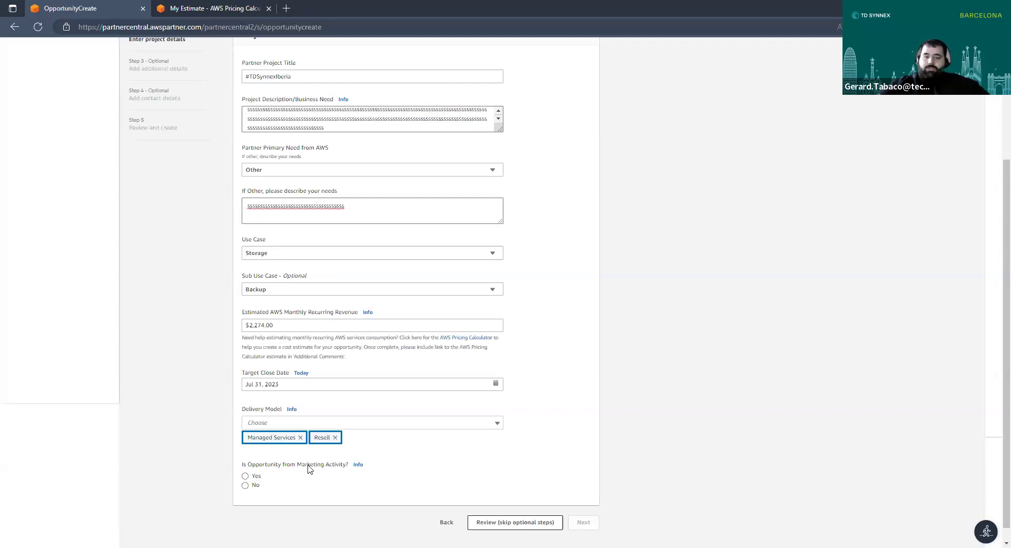
- Answer Yes to both marketing activity and Marketing Development Funds, and continue to the additional details
{"action": "left_click", "coordinate": [245, 476]}
{"action": "scroll", "coordinate": [375, 361], "scroll_direction": "down", "scroll_amount": 3}
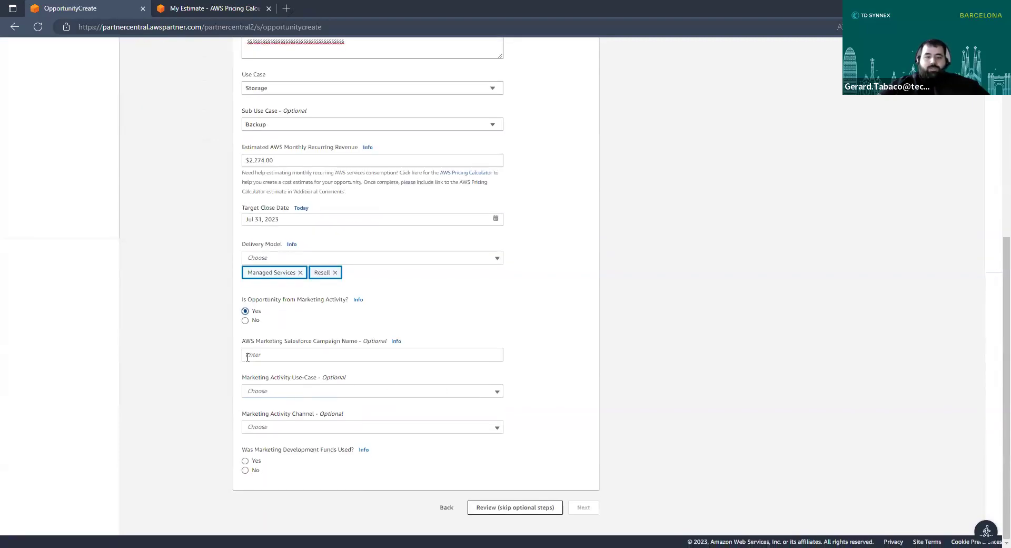
{"action": "left_click", "coordinate": [287, 358]}
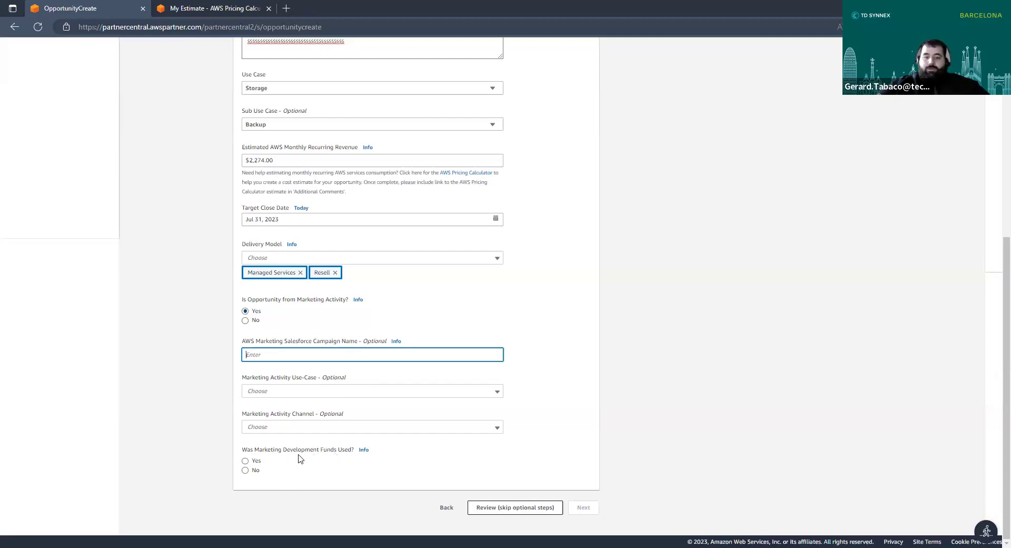
{"action": "left_click", "coordinate": [256, 462]}
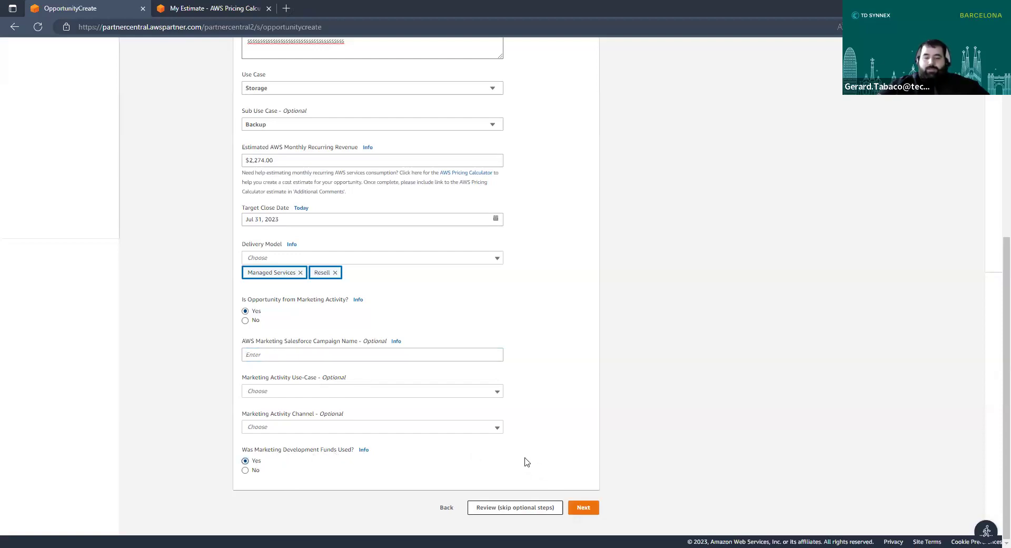
{"action": "left_click", "coordinate": [584, 507]}
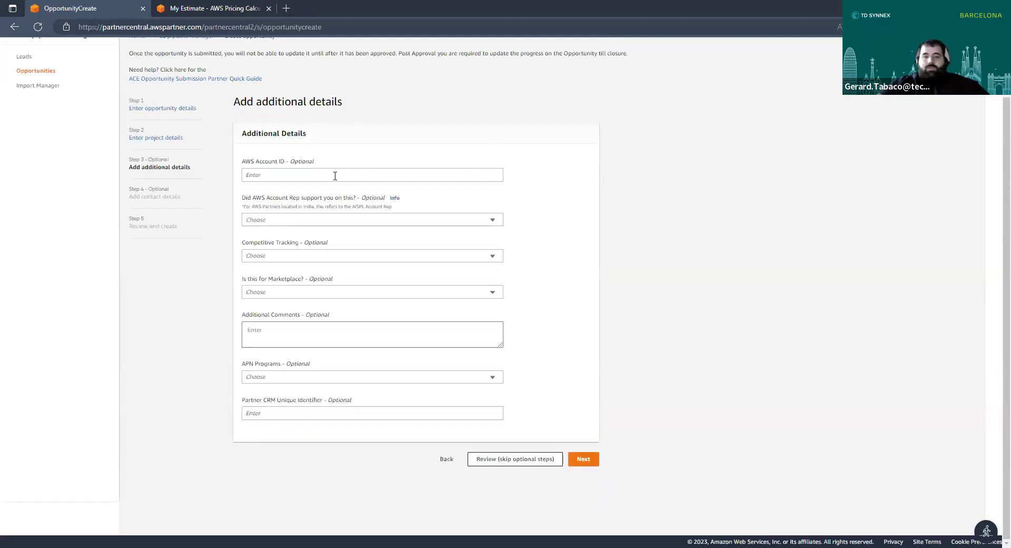
- Fill in the customer's AWS Account ID, leave the other additional details blank, and continue to the contact details
{"action": "left_click", "coordinate": [261, 173]}
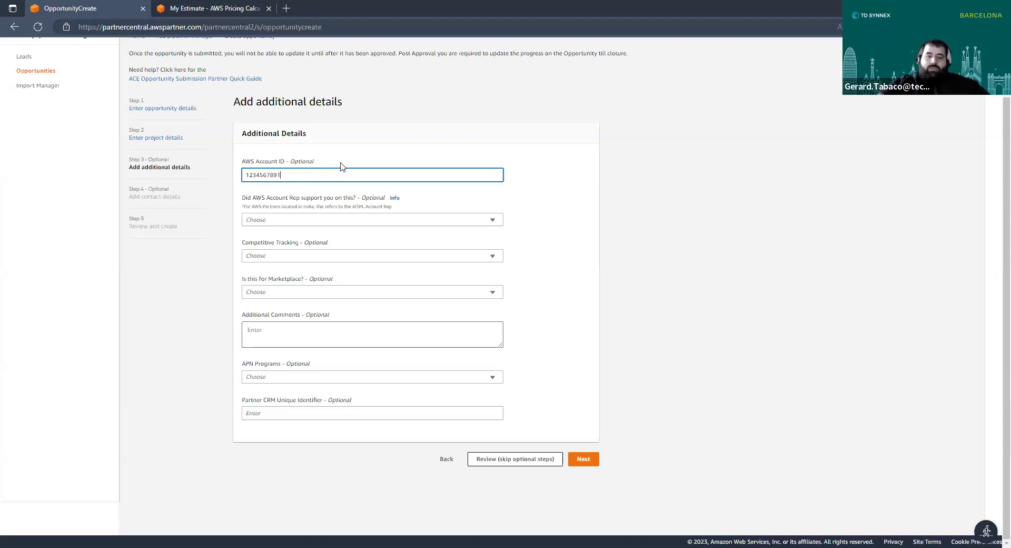
{"action": "key", "text": "Tab"}
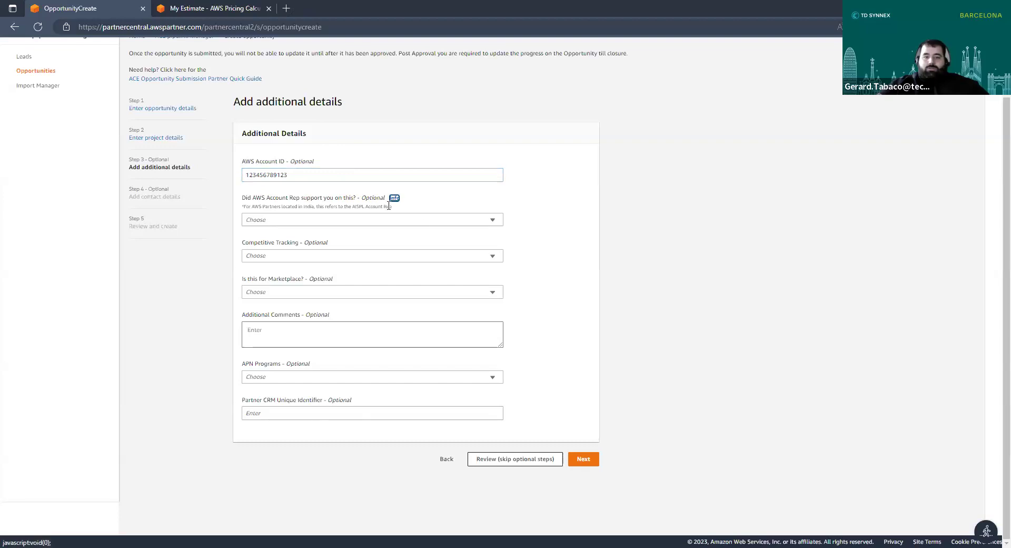
{"action": "left_click", "coordinate": [280, 220]}
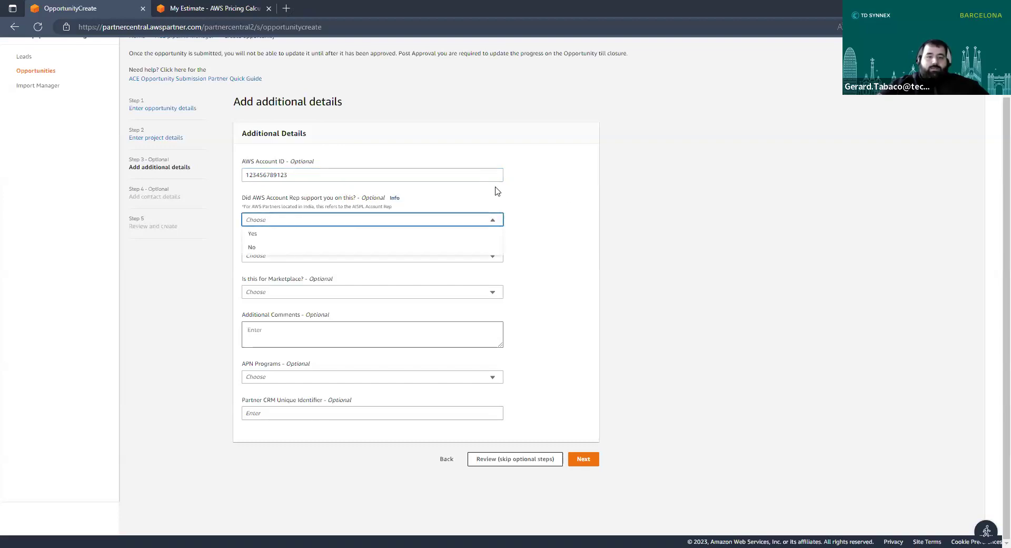
{"action": "left_click", "coordinate": [442, 200]}
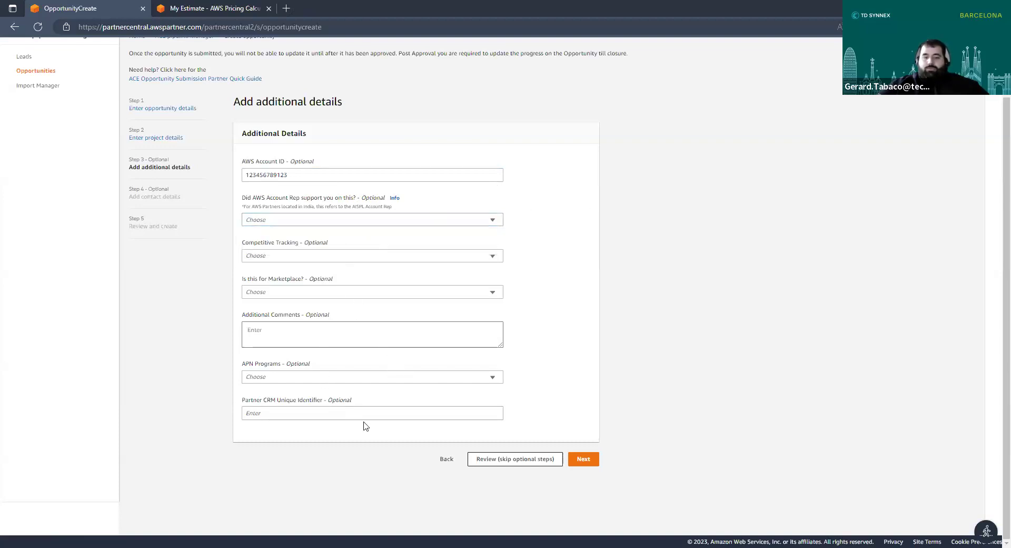
{"action": "left_click", "coordinate": [584, 458]}
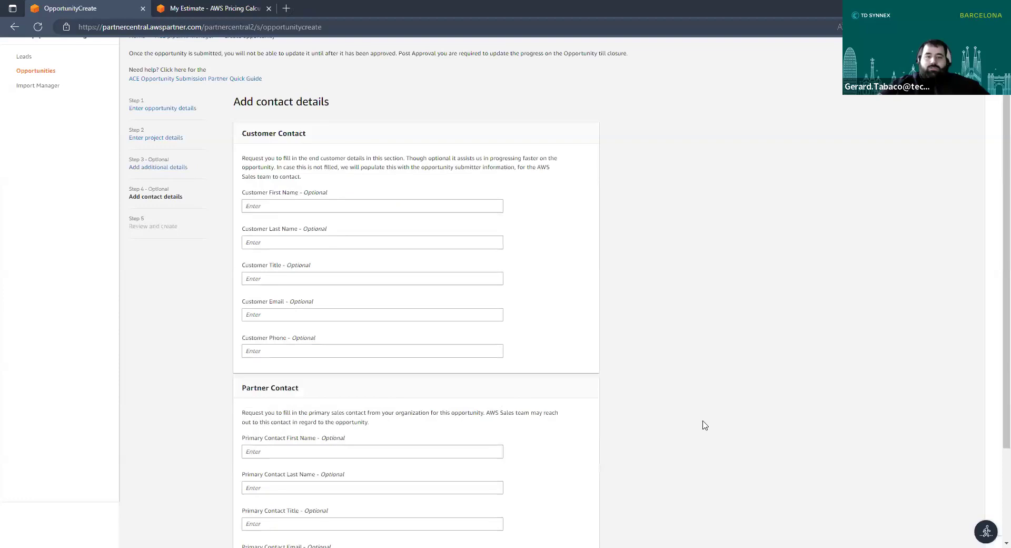
- Look over the optional customer and partner contact fields, leave them blank, and continue to the opportunity review
{"action": "scroll", "coordinate": [369, 198], "scroll_direction": "up", "scroll_amount": 1}
{"action": "scroll", "coordinate": [297, 168], "scroll_direction": "down", "scroll_amount": 3}
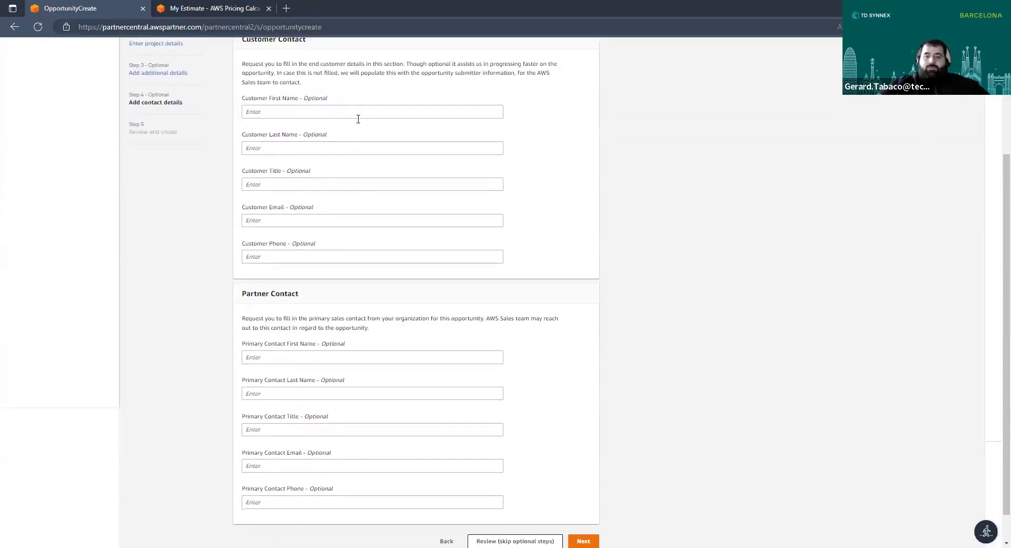
{"action": "scroll", "coordinate": [379, 296], "scroll_direction": "down", "scroll_amount": 1}
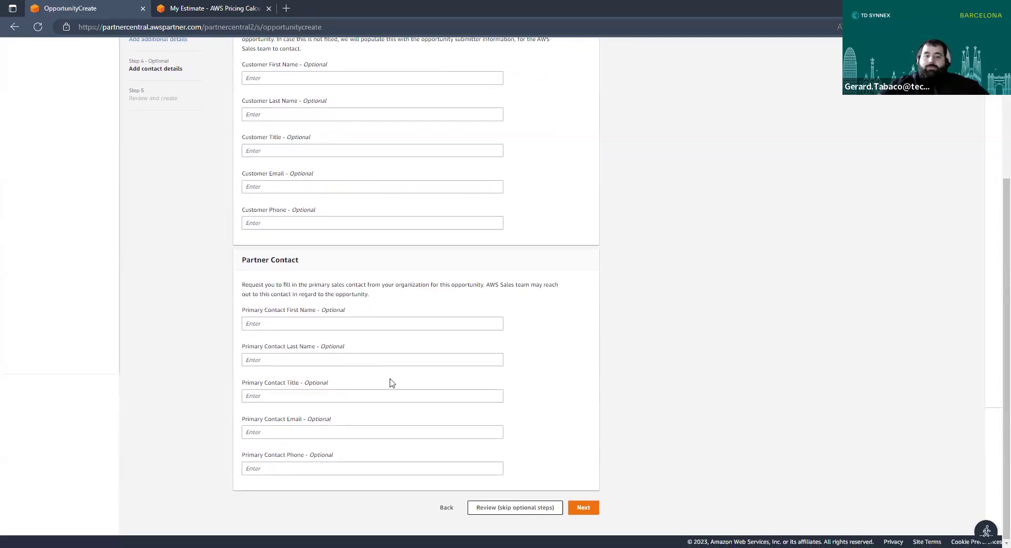
{"action": "scroll", "coordinate": [392, 381], "scroll_direction": "up", "scroll_amount": 4}
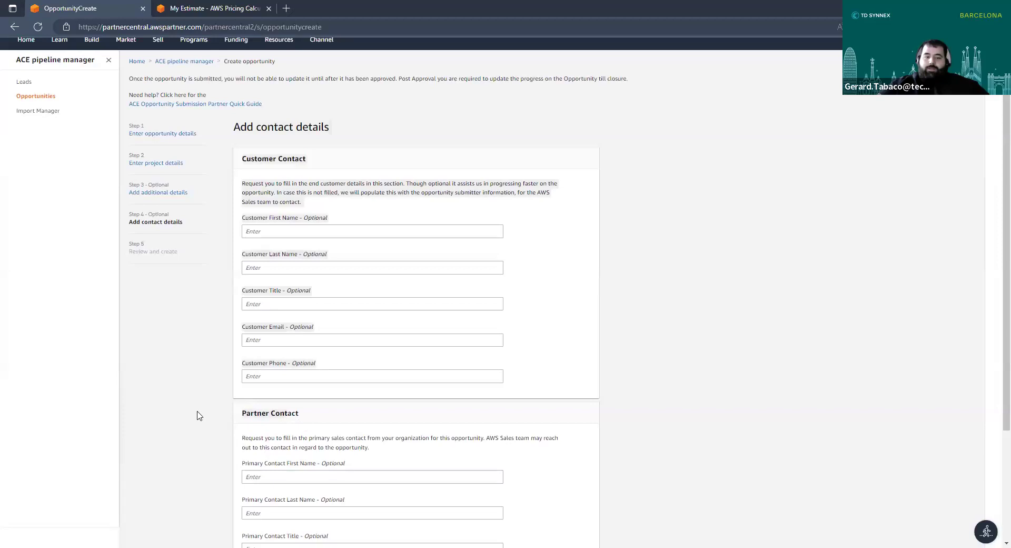
{"action": "scroll", "coordinate": [634, 419], "scroll_direction": "down", "scroll_amount": 1}
{"action": "scroll", "coordinate": [642, 421], "scroll_direction": "down", "scroll_amount": 1}
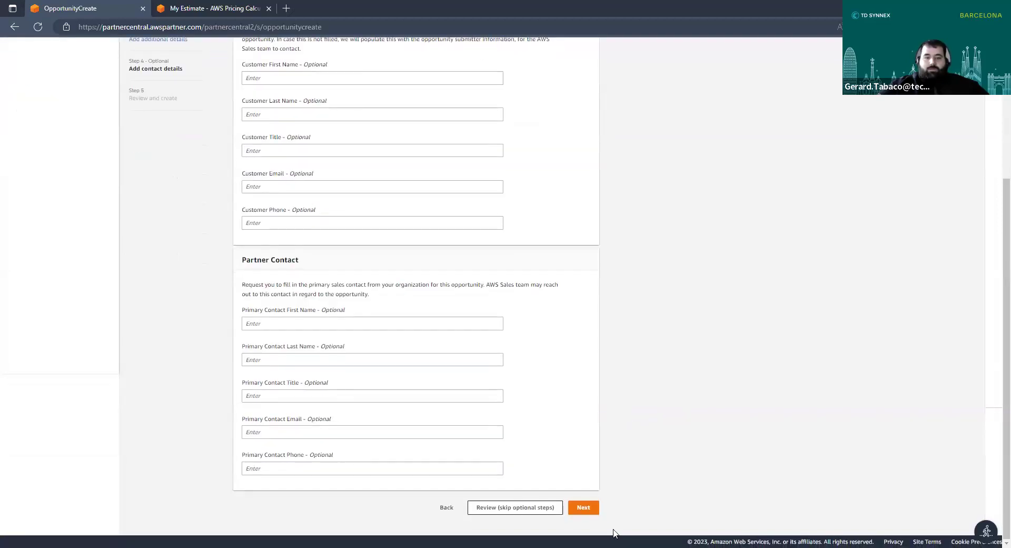
{"action": "left_click", "coordinate": [588, 509]}
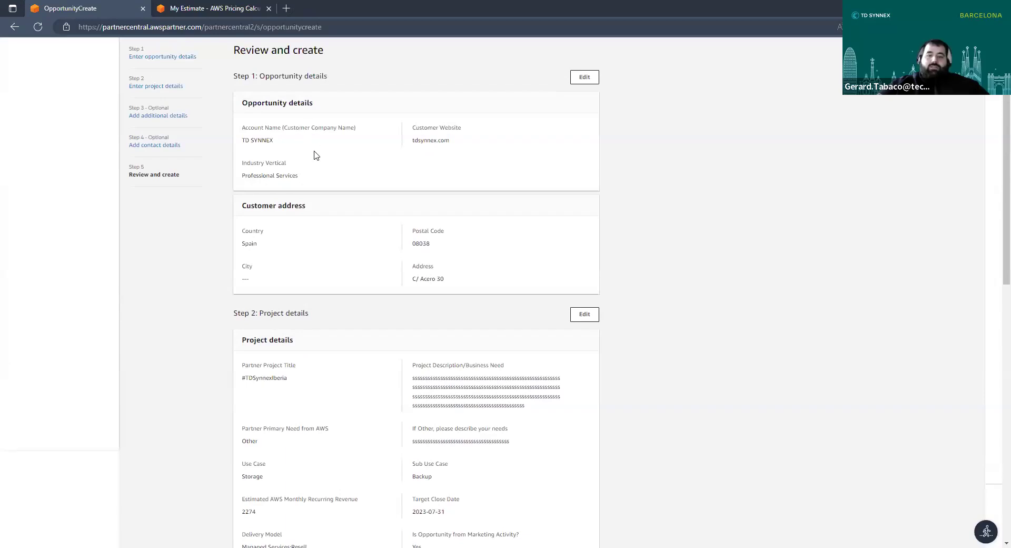
- Review all entered opportunity, project and contact details, and try to save and submit the opportunity
{"action": "scroll", "coordinate": [331, 192], "scroll_direction": "up", "scroll_amount": 3}
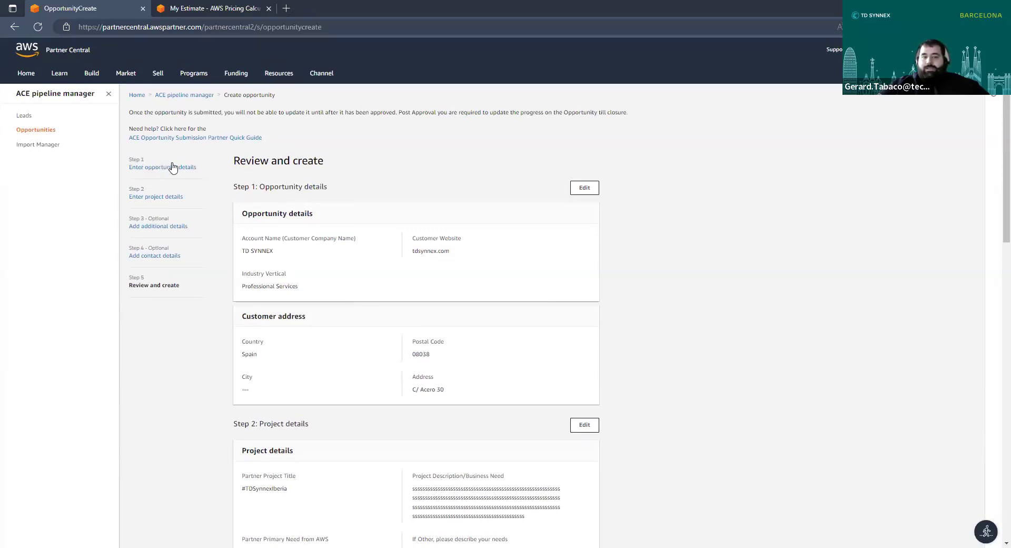
{"action": "scroll", "coordinate": [469, 337], "scroll_direction": "down", "scroll_amount": 6}
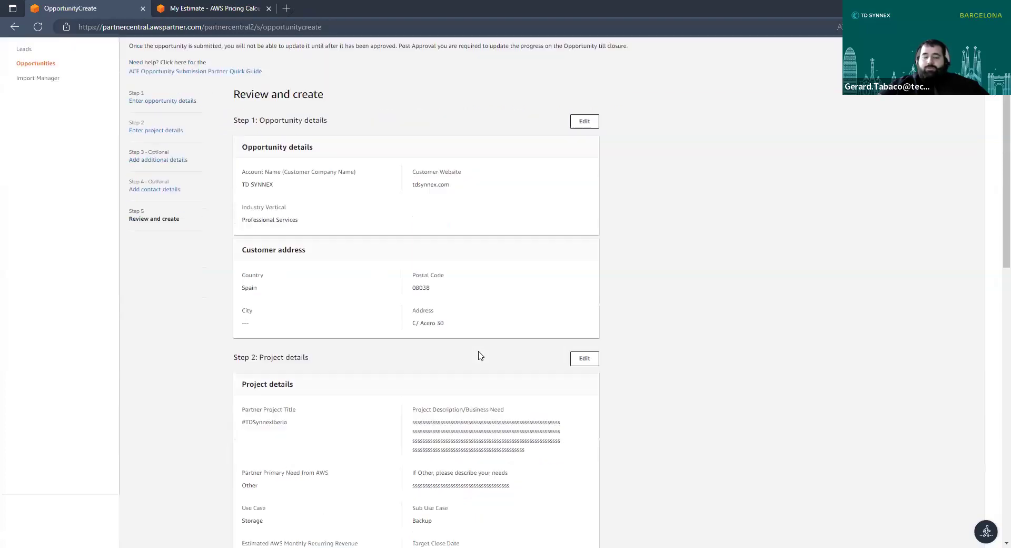
{"action": "scroll", "coordinate": [443, 282], "scroll_direction": "down", "scroll_amount": 9}
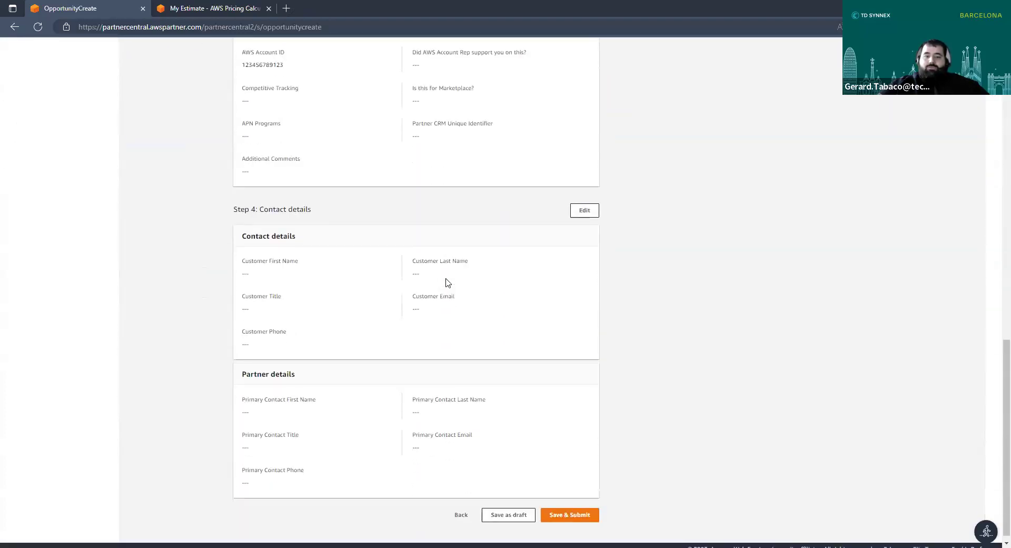
{"action": "left_click", "coordinate": [573, 510]}
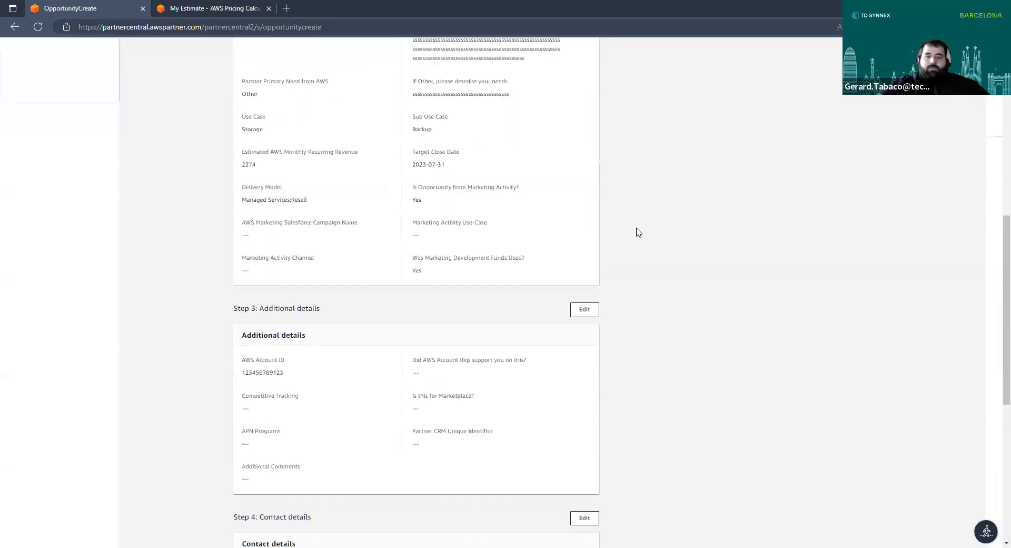
{"action": "scroll", "coordinate": [638, 232], "scroll_direction": "down", "scroll_amount": 20}
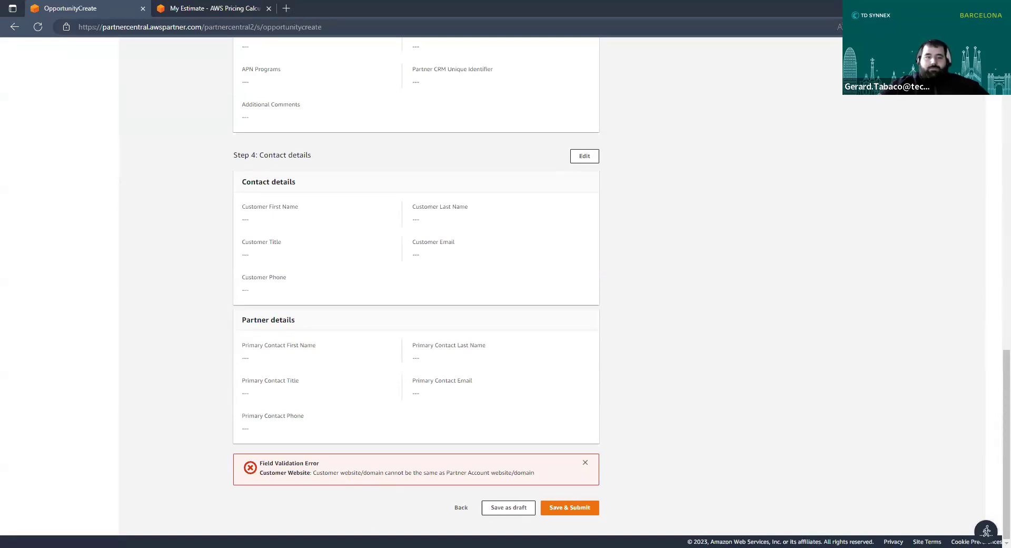
- Open tdsynnex.com in a new browser tab and copy the address of the Spanish site, es.tdsynnex.com
{"action": "key", "text": "ctrl+t"}
{"action": "type", "text": "td"}
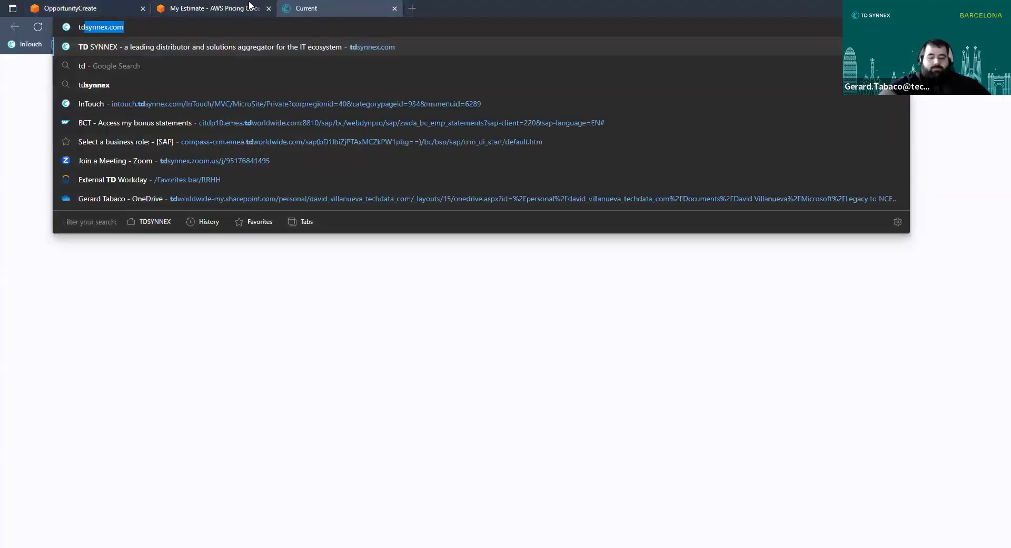
{"action": "type", "text": "synne"}
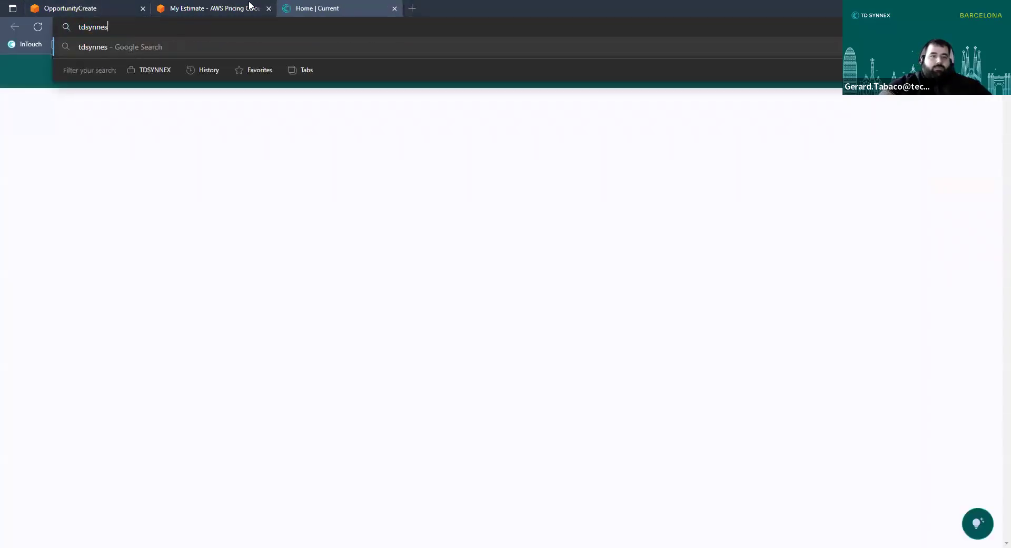
{"action": "type", "text": "x"}
{"action": "key", "text": "Return"}
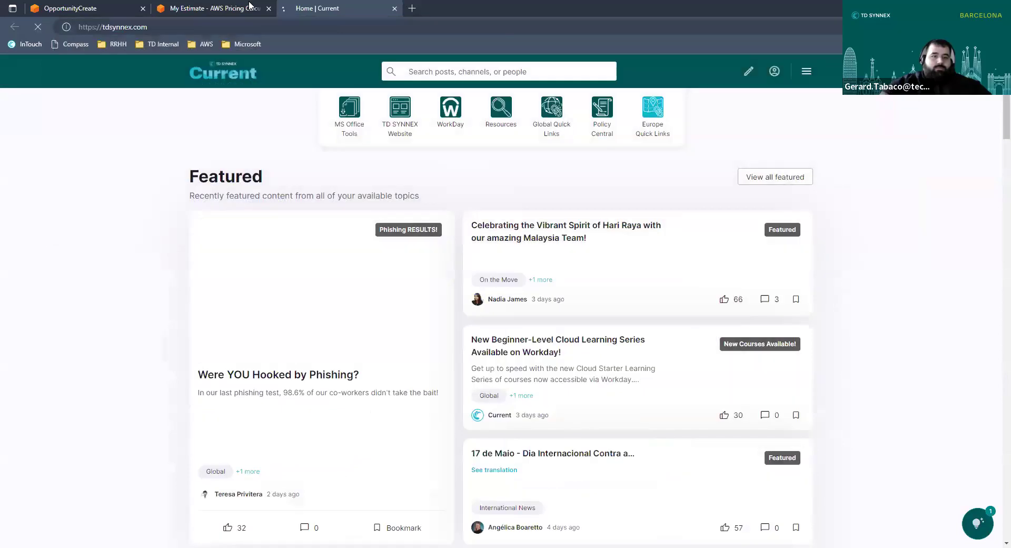
{"action": "left_click_drag", "start_coordinate": [169, 27], "coordinate": [106, 27]}
{"action": "key", "text": "ctrl+c"}
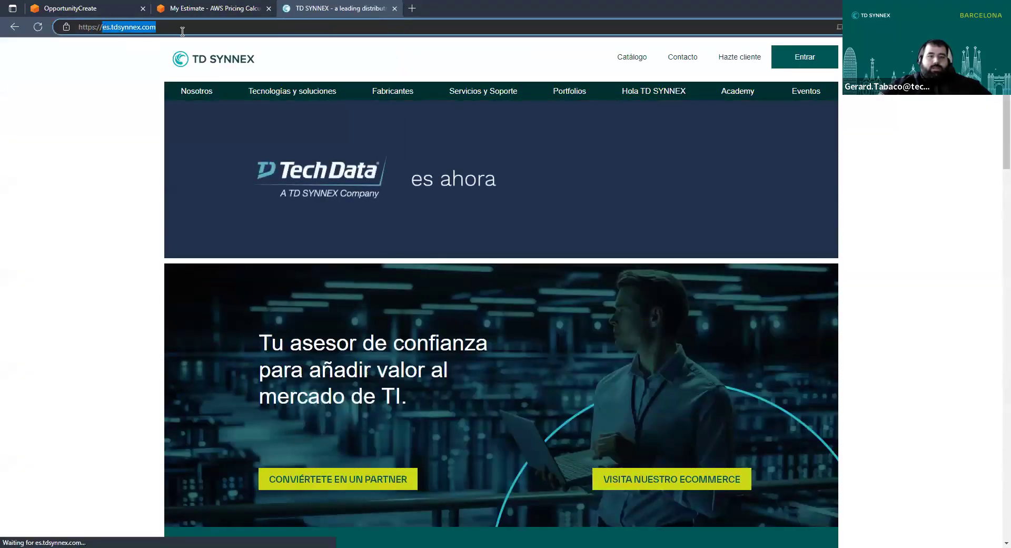
{"action": "left_click", "coordinate": [190, 11]}
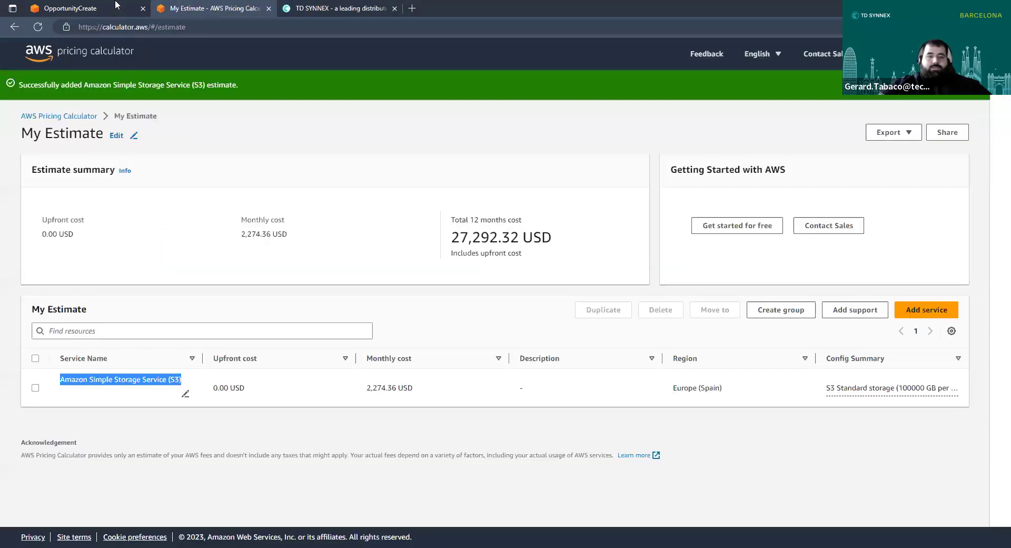
{"action": "left_click", "coordinate": [116, 5]}
{"action": "scroll", "coordinate": [450, 279], "scroll_direction": "up", "scroll_amount": 15}
{"action": "scroll", "coordinate": [447, 257], "scroll_direction": "down", "scroll_amount": 2}
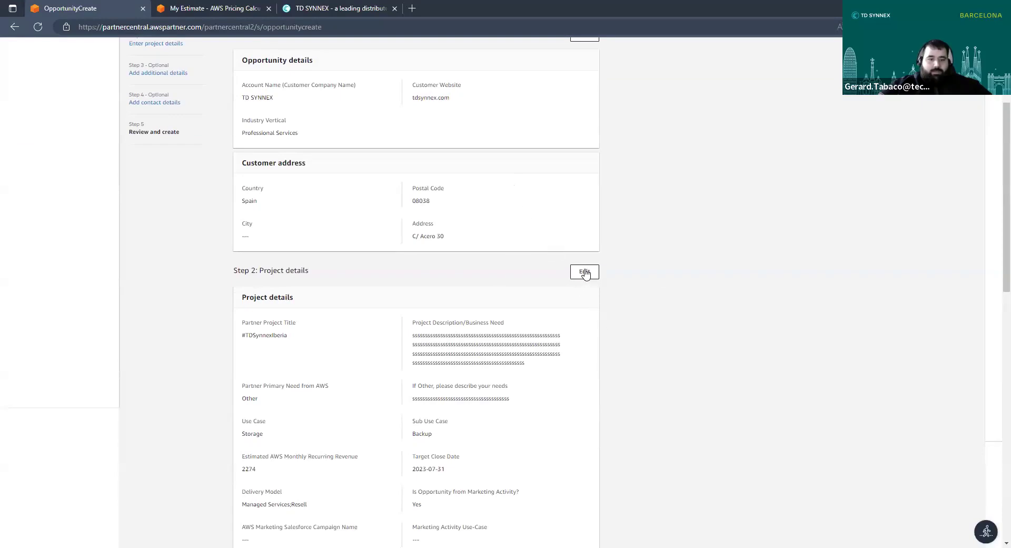
{"action": "scroll", "coordinate": [495, 288], "scroll_direction": "up", "scroll_amount": 3}
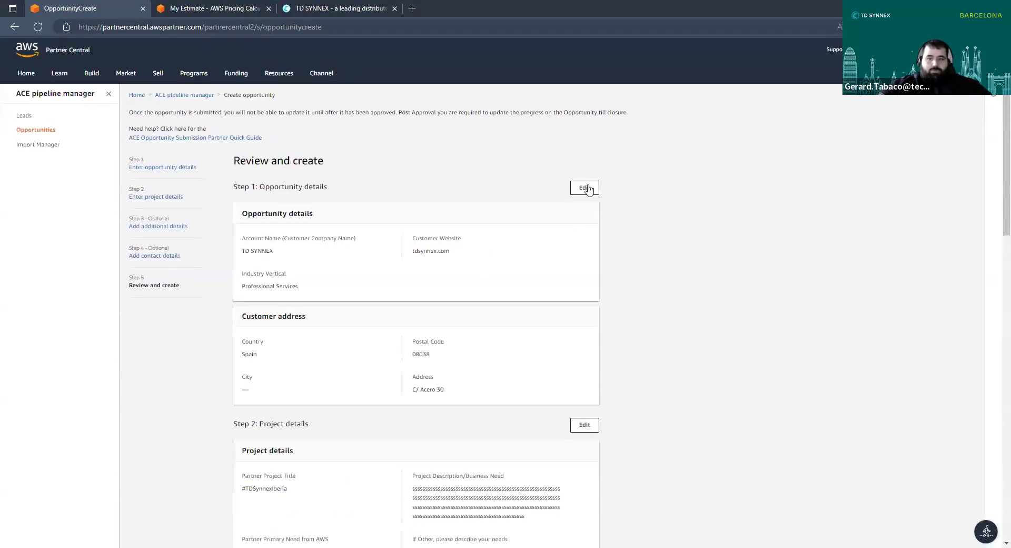
{"action": "left_click", "coordinate": [585, 188]}
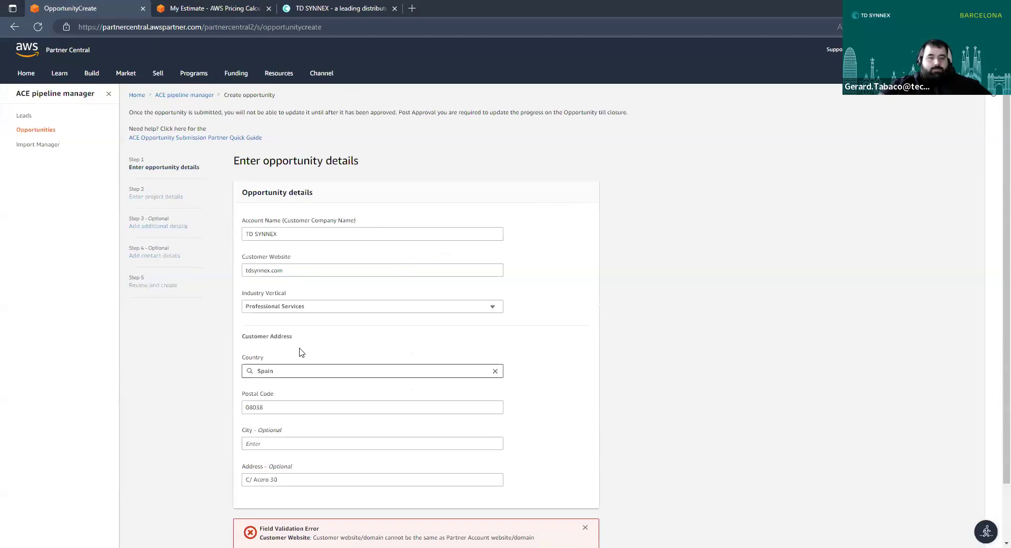
{"action": "double_click", "coordinate": [302, 269]}
{"action": "key", "text": "ctrl+v"}
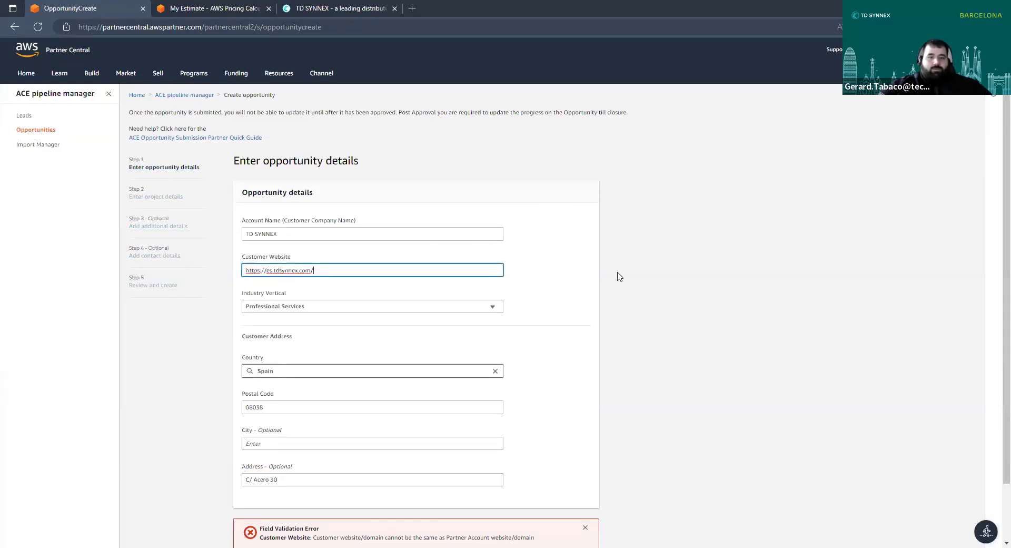
{"action": "left_click", "coordinate": [610, 303]}
{"action": "scroll", "coordinate": [610, 321], "scroll_direction": "down", "scroll_amount": 1}
{"action": "left_click", "coordinate": [579, 509]}
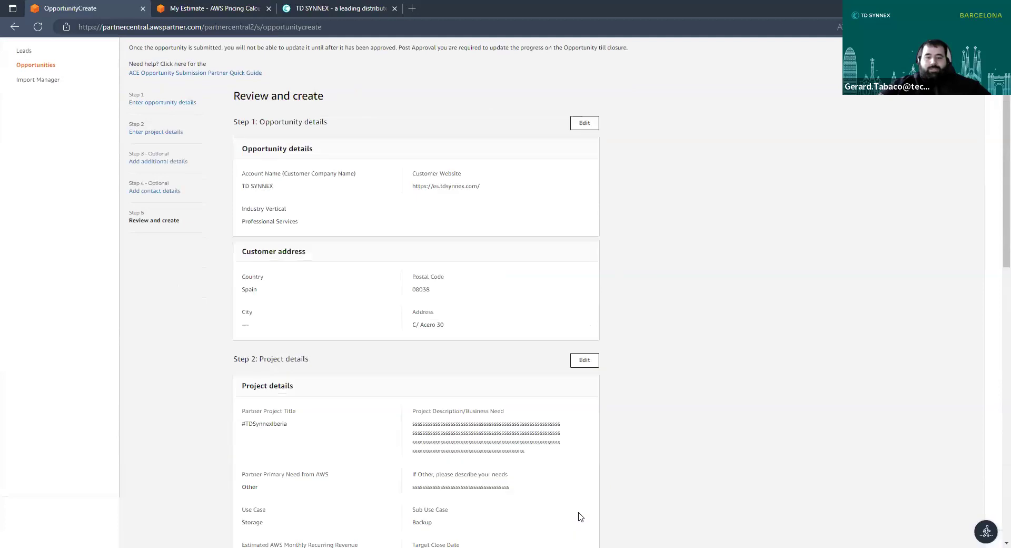
- Save and submit the opportunity, and agree to add another partner to it
{"action": "scroll", "coordinate": [591, 434], "scroll_direction": "down", "scroll_amount": 15}
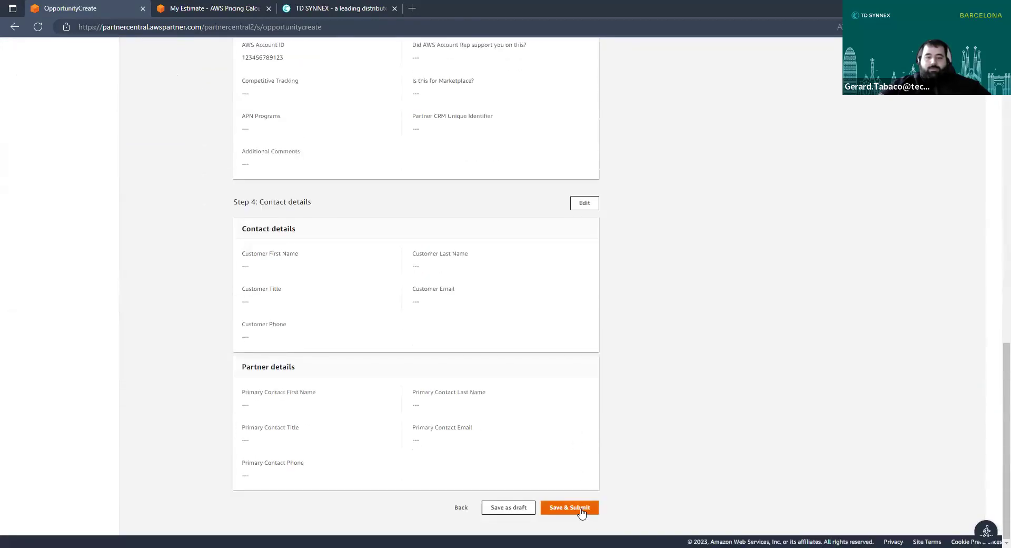
{"action": "left_click", "coordinate": [572, 508]}
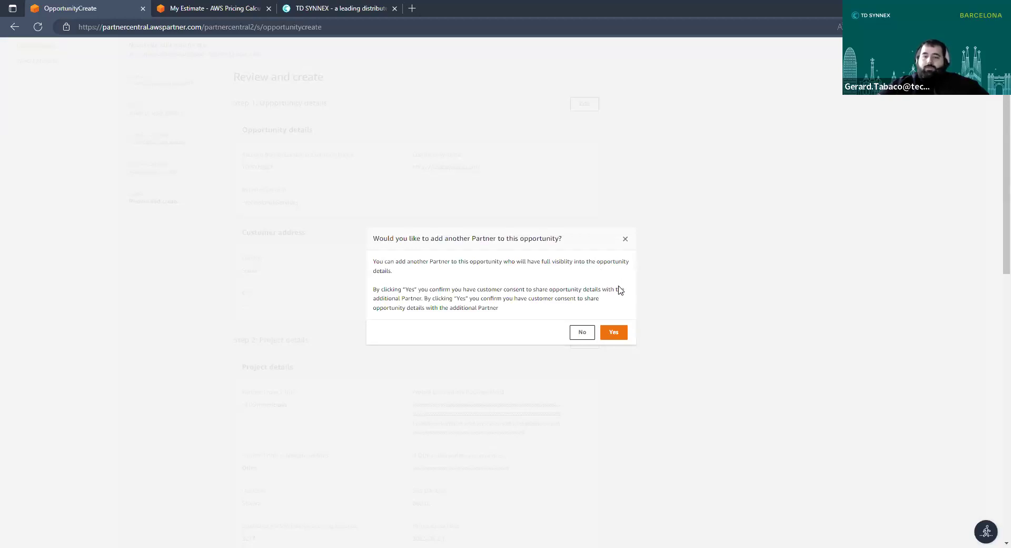
{"action": "left_click", "coordinate": [615, 333]}
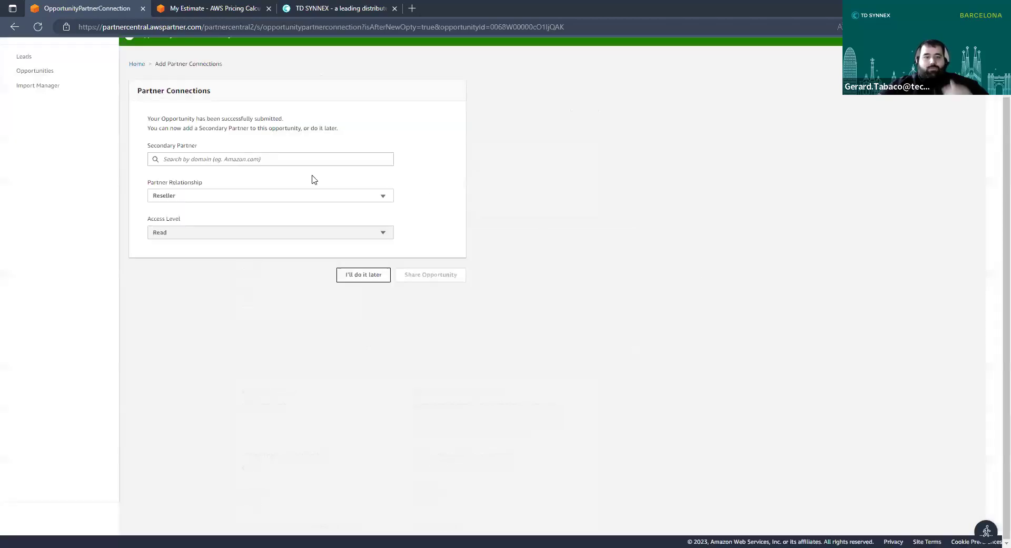
- Set the Partner Relationship to Distributor and search for "TD synnex" as the Secondary Partner
{"action": "left_click", "coordinate": [241, 195]}
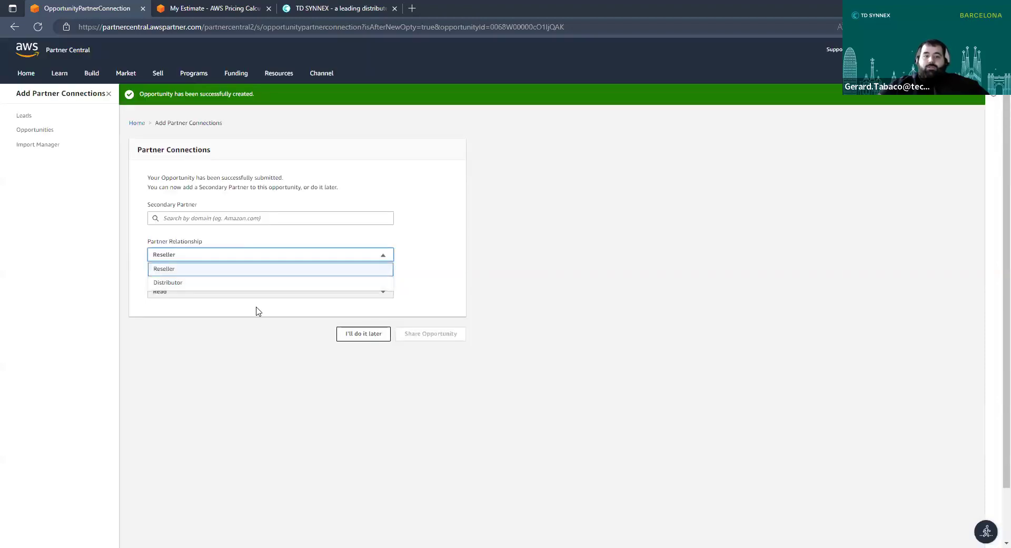
{"action": "left_click", "coordinate": [174, 282]}
{"action": "left_click", "coordinate": [216, 218]}
{"action": "type", "text": "TD synnex"}
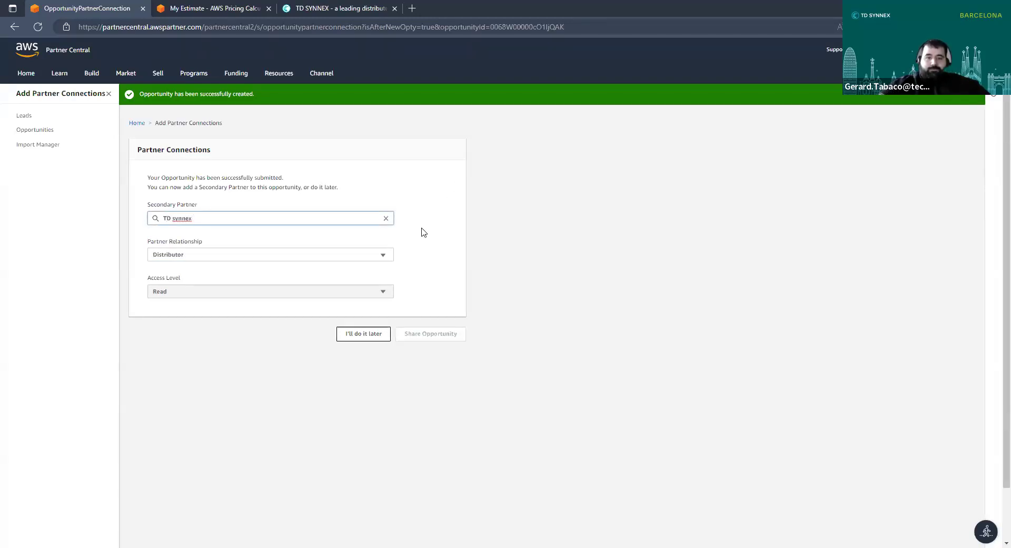
- Retry the Secondary Partner search with the name re-entered as "td synnex", and clear the field
{"action": "key", "text": "BackSpace"}
{"action": "key", "text": "BackSpace"}
{"action": "key", "text": "BackSpace"}
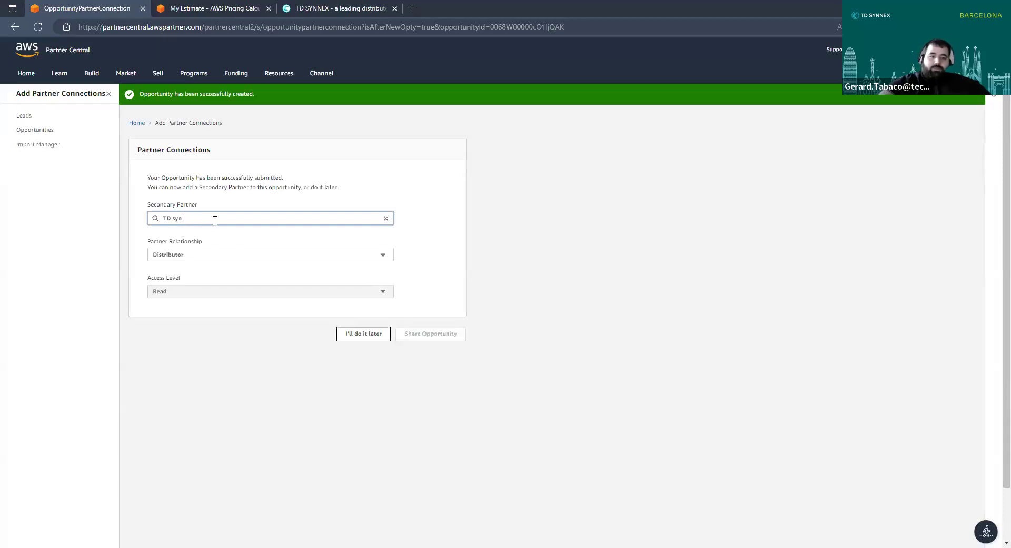
{"action": "type", "text": "Synnex"}
{"action": "left_click", "coordinate": [436, 266]}
{"action": "left_click", "coordinate": [207, 220]}
{"action": "type", "text": "td"}
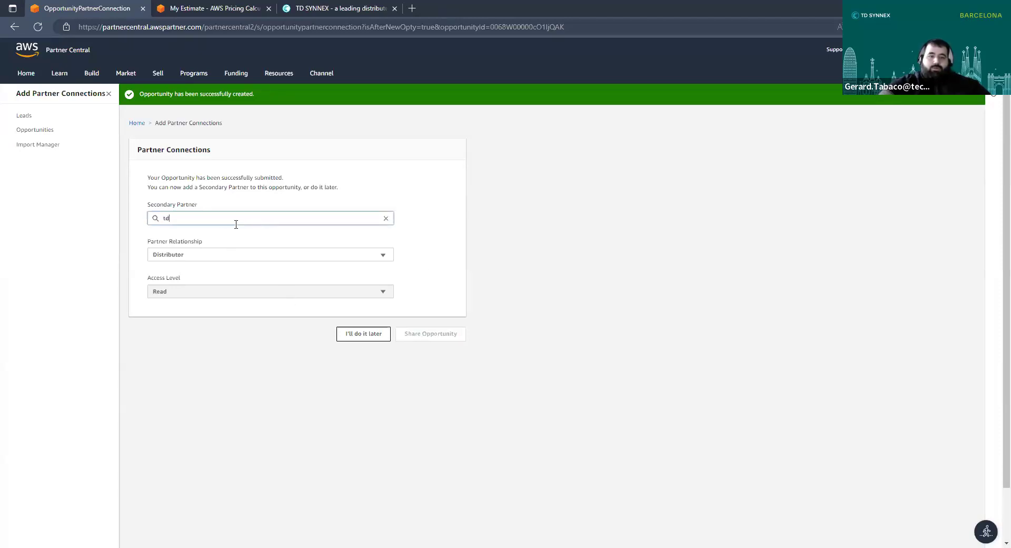
{"action": "type", "text": " synnex"}
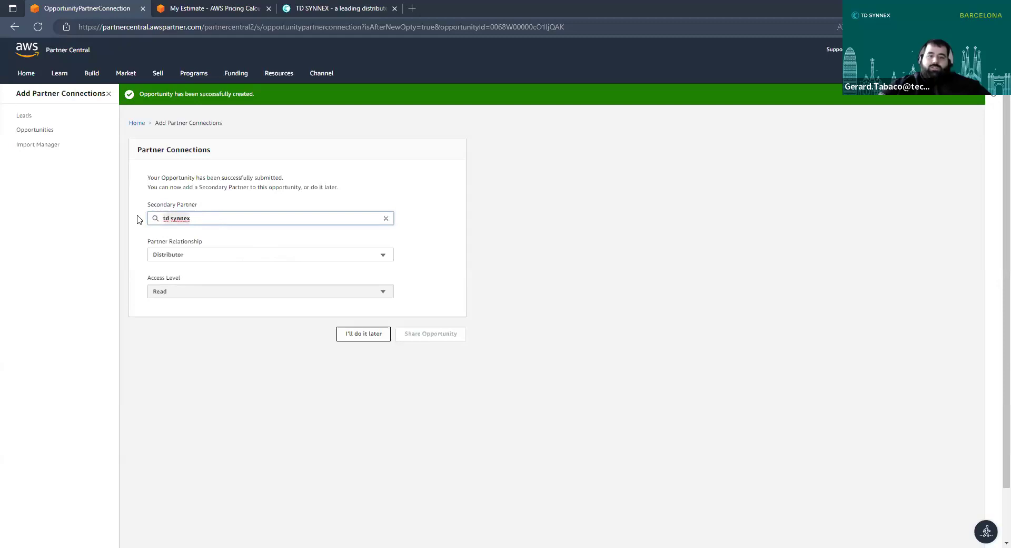
{"action": "key", "text": "Escape"}
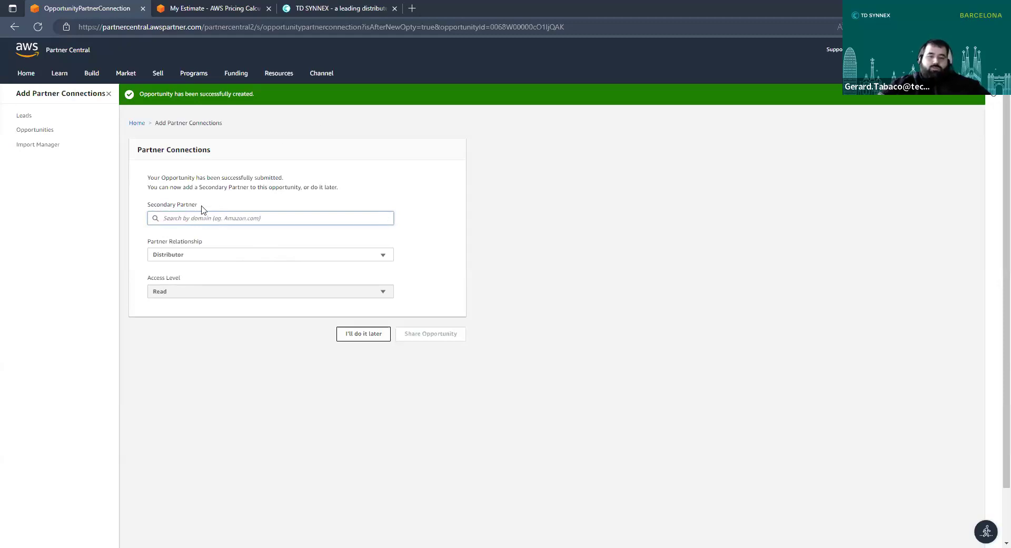
- Switch the Partner Relationship to Reseller and search the secondary partners for "td"
{"action": "left_click", "coordinate": [233, 254]}
{"action": "left_click", "coordinate": [211, 269]}
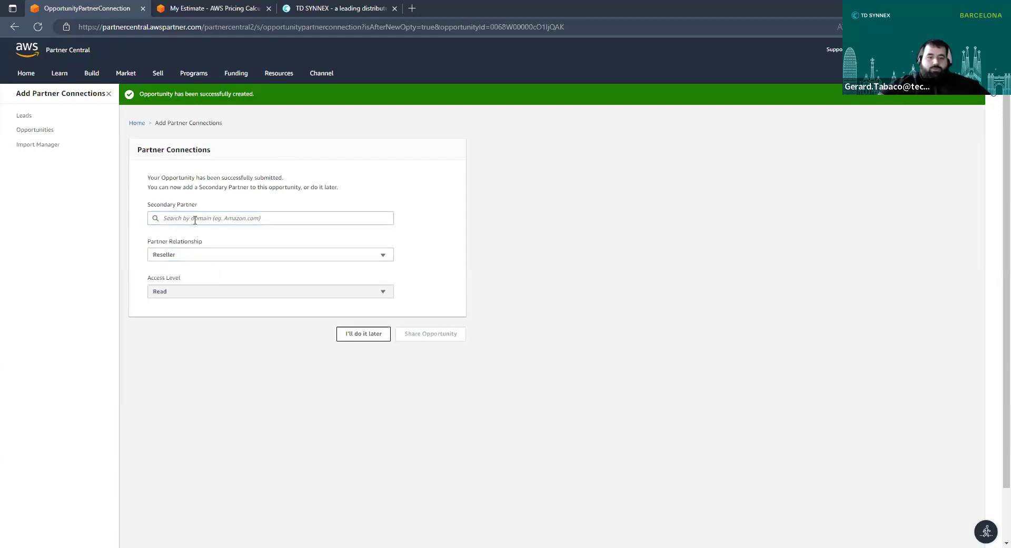
{"action": "type", "text": "td"}
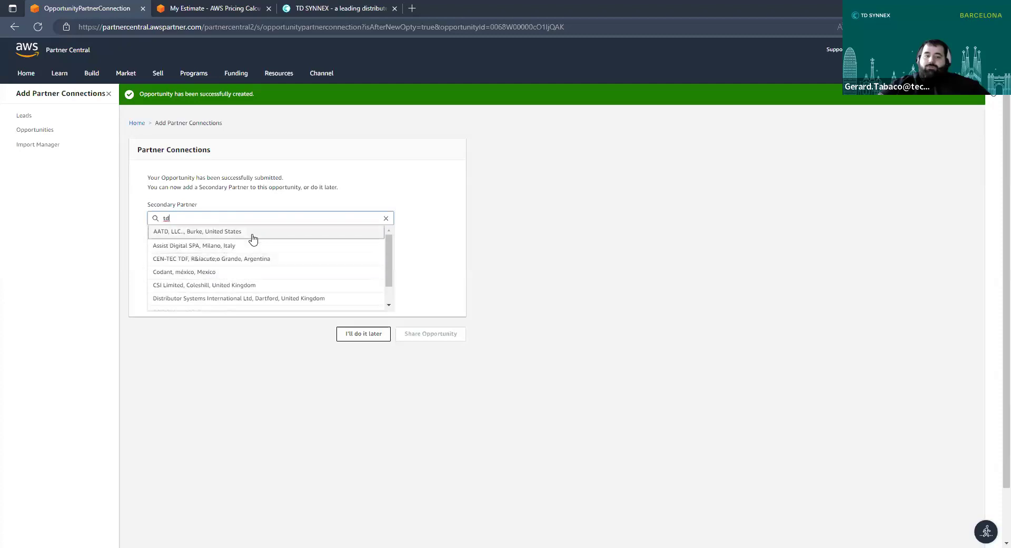
- Set the Partner Relationship back to Distributor, try the Secondary Partner search with "td", and clear it
{"action": "left_click", "coordinate": [221, 258]}
{"action": "left_click", "coordinate": [221, 256]}
{"action": "left_click", "coordinate": [203, 286]}
{"action": "left_click", "coordinate": [207, 219]}
{"action": "type", "text": "td"}
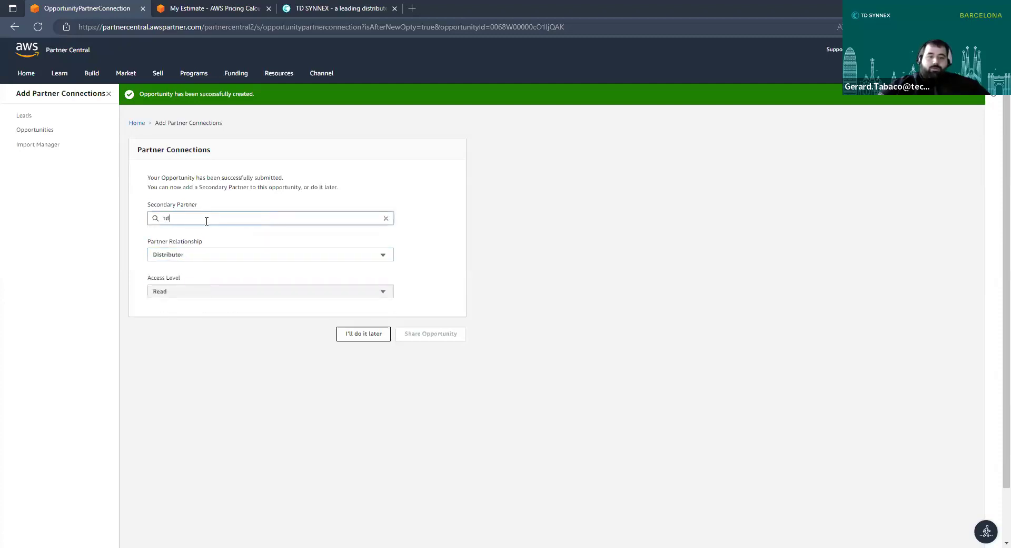
{"action": "key", "text": "BackSpace"}
{"action": "key", "text": "BackSpace"}
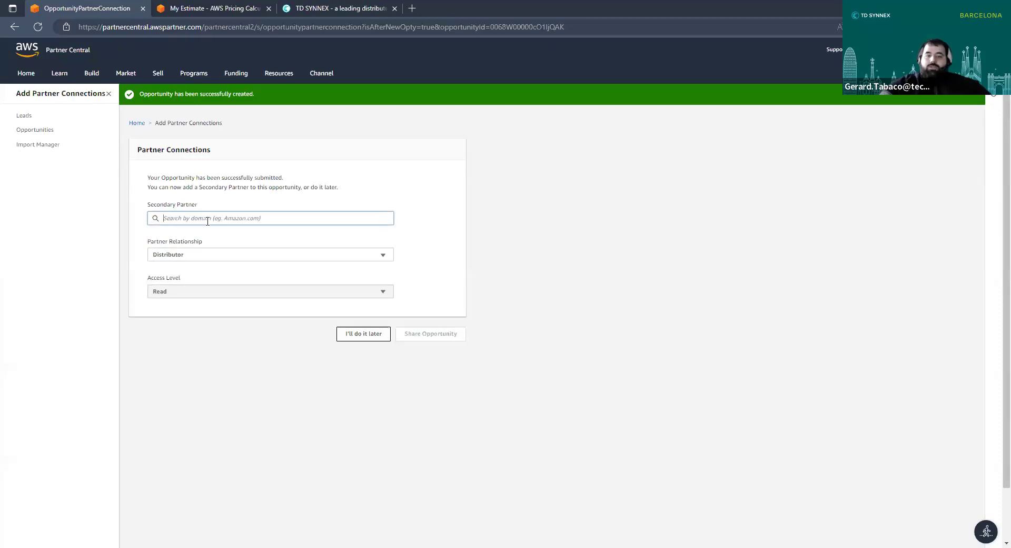
- Return the Partner Relationship to Reseller, look through the secondary partners matching "td", and close the suggestions without choosing one
{"action": "left_click", "coordinate": [226, 258]}
{"action": "left_click", "coordinate": [211, 270]}
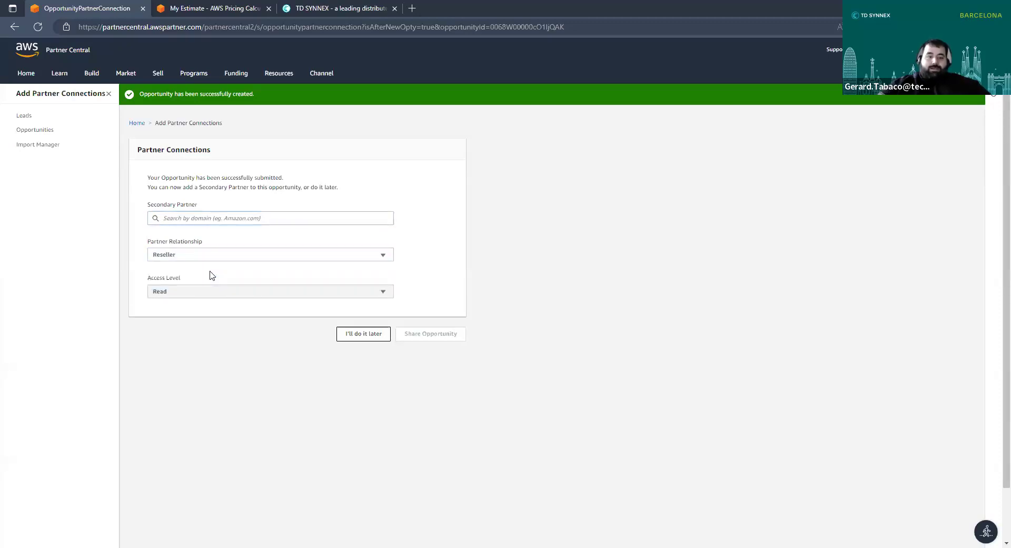
{"action": "left_click", "coordinate": [224, 221]}
{"action": "type", "text": "td"}
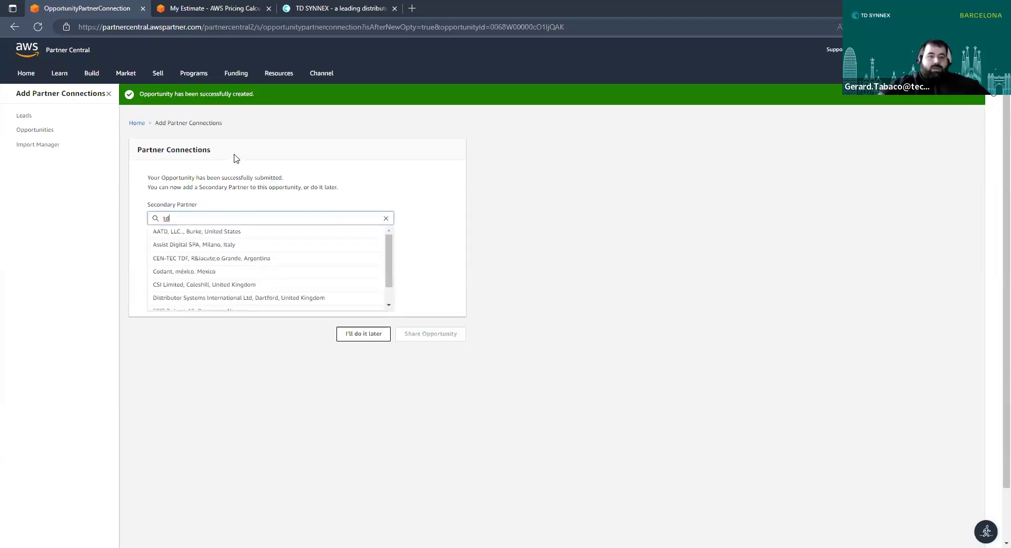
{"action": "left_click", "coordinate": [541, 250]}
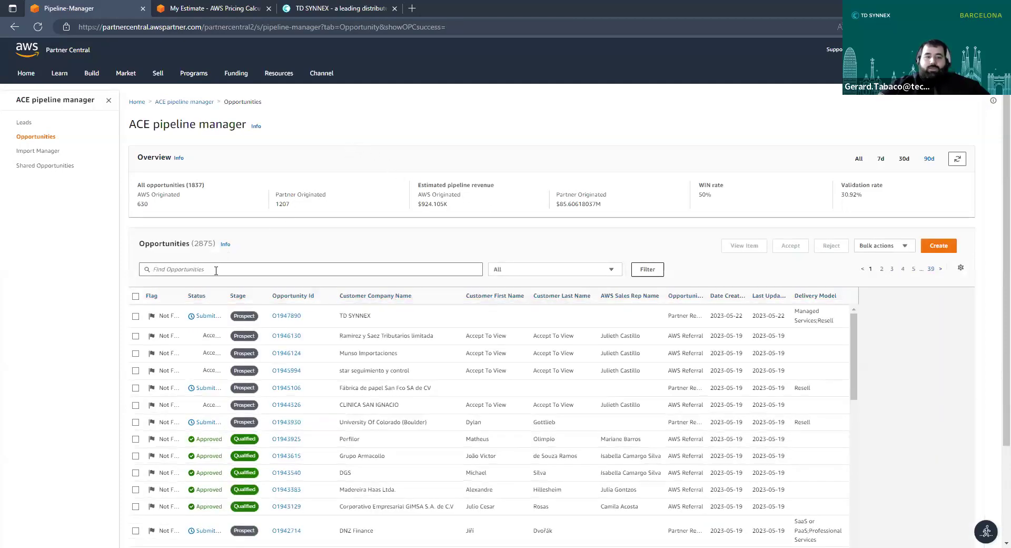
- Search the pipeline's opportunities for "tdsy" and clear the search to list all opportunities again
{"action": "left_click", "coordinate": [216, 269]}
{"action": "type", "text": "td"}
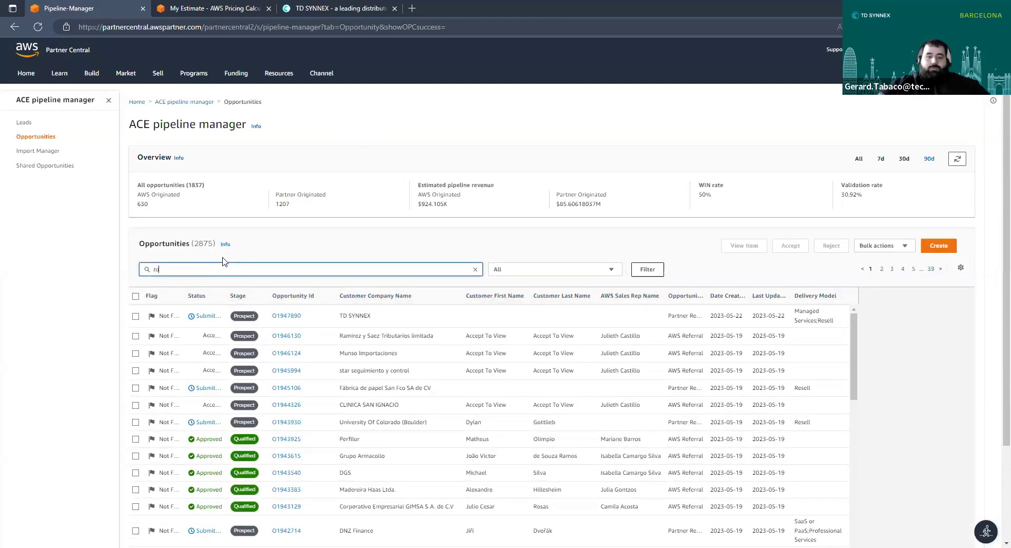
{"action": "type", "text": "sy"}
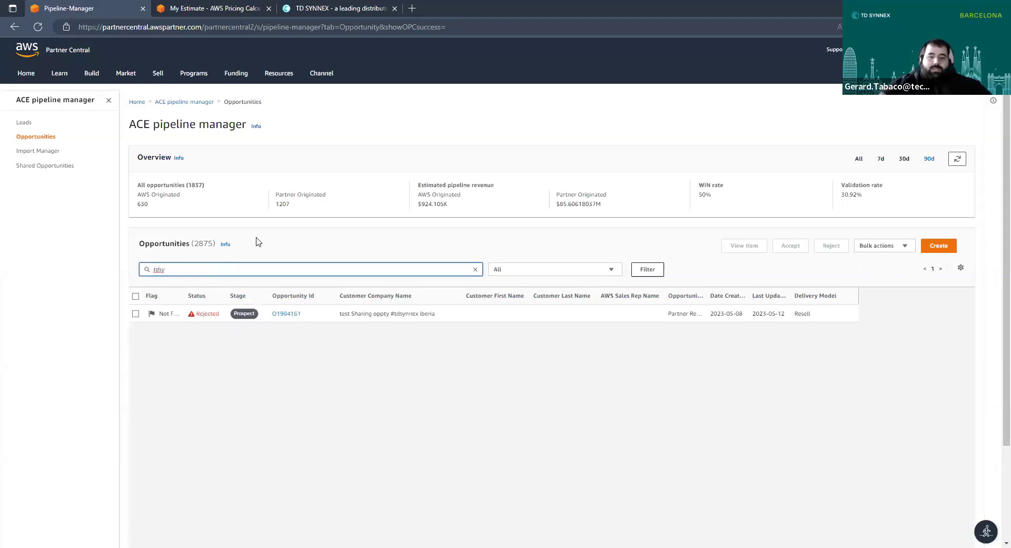
{"action": "key", "text": "BackSpace"}
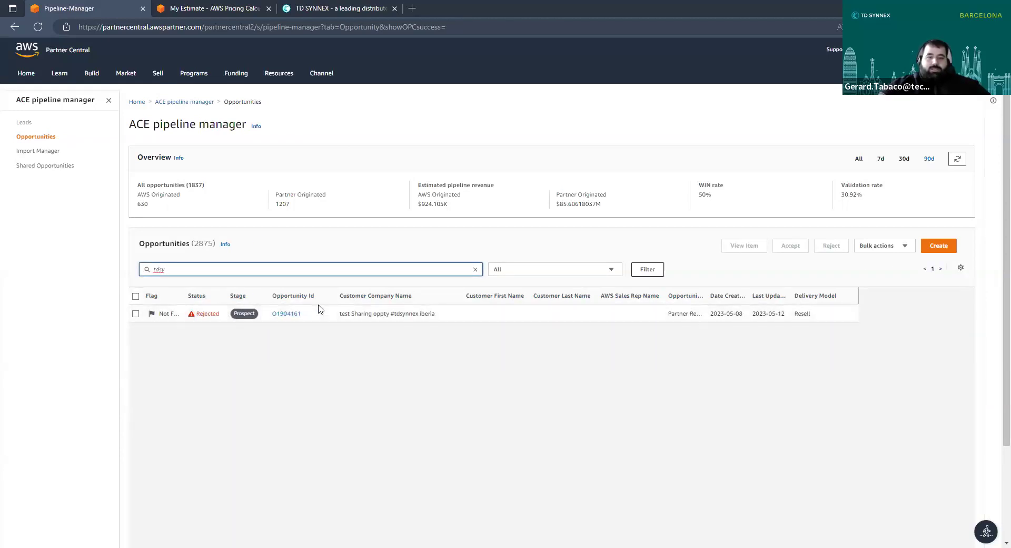
{"action": "key", "text": "BackSpace"}
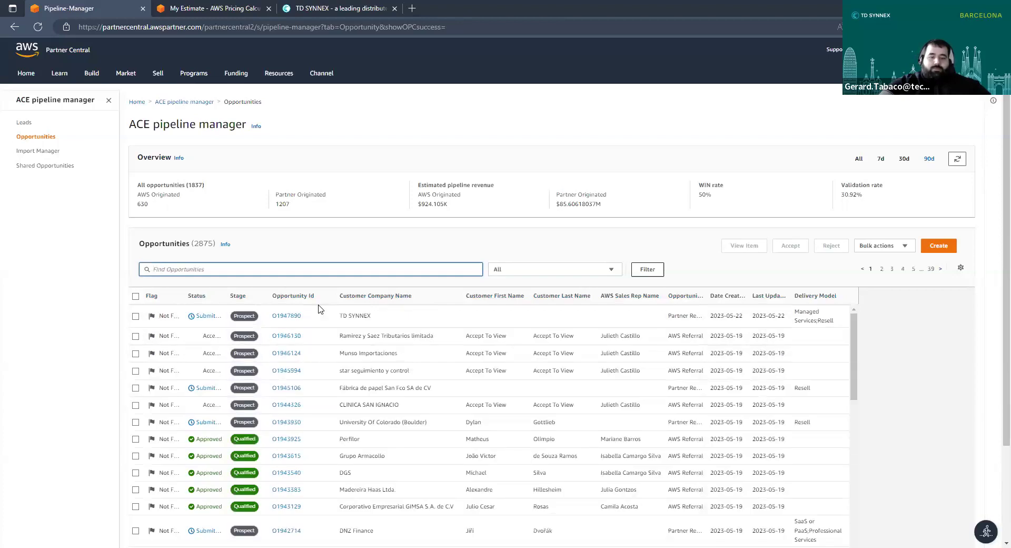
- Search the opportunities for "#td" and open the "test Sharing oppty #tdsynnex iberia" opportunity to view its customer details
{"action": "type", "text": "#td"}
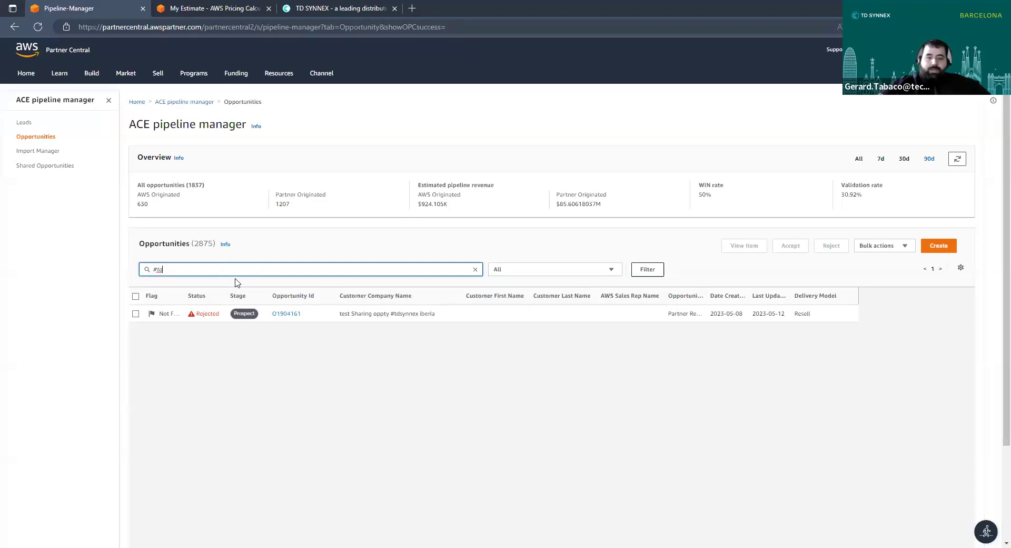
{"action": "left_click", "coordinate": [288, 315]}
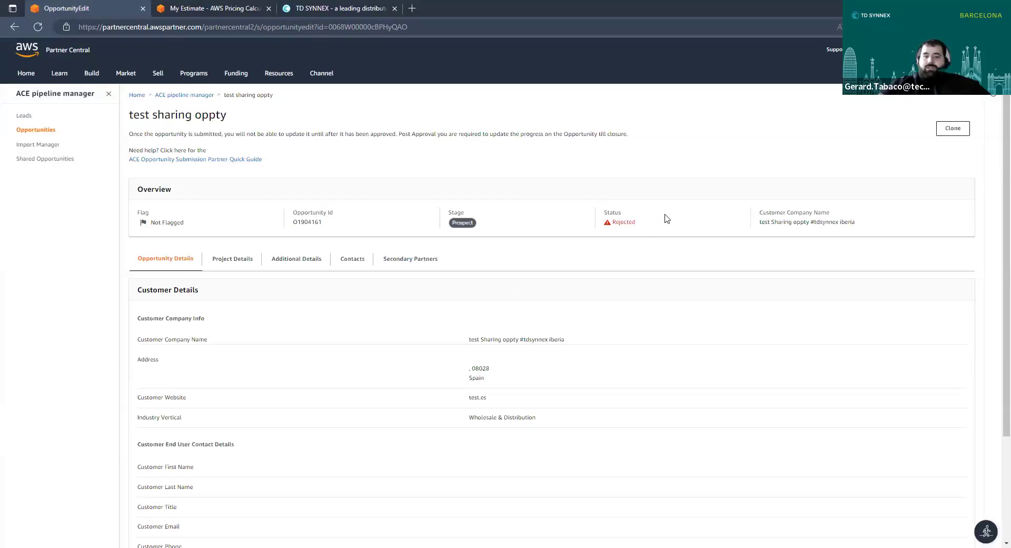
{"action": "scroll", "coordinate": [553, 320], "scroll_direction": "down", "scroll_amount": 3}
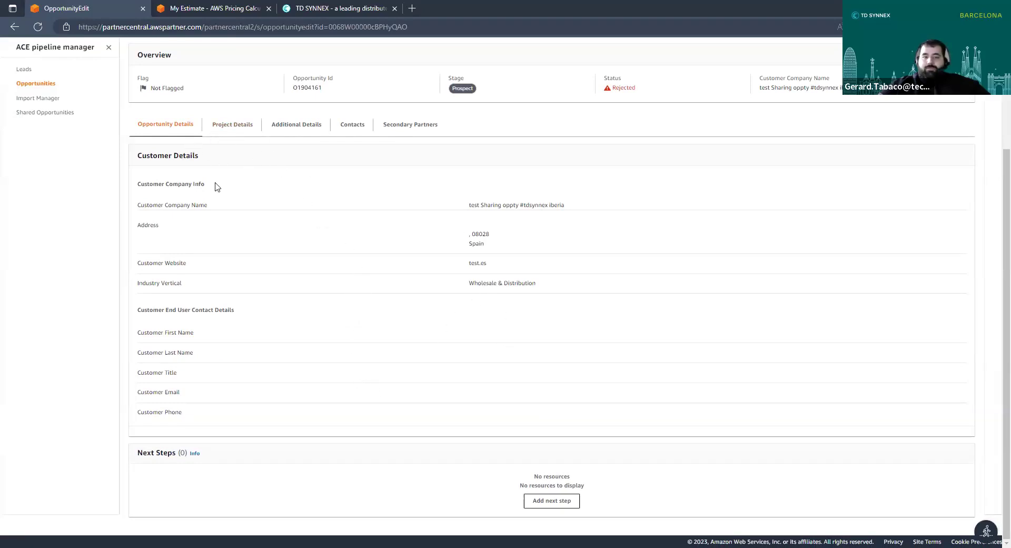
- Review the project details and additional details of the test sharing opportunity
{"action": "left_click", "coordinate": [222, 128]}
{"action": "scroll", "coordinate": [500, 321], "scroll_direction": "down", "scroll_amount": 1}
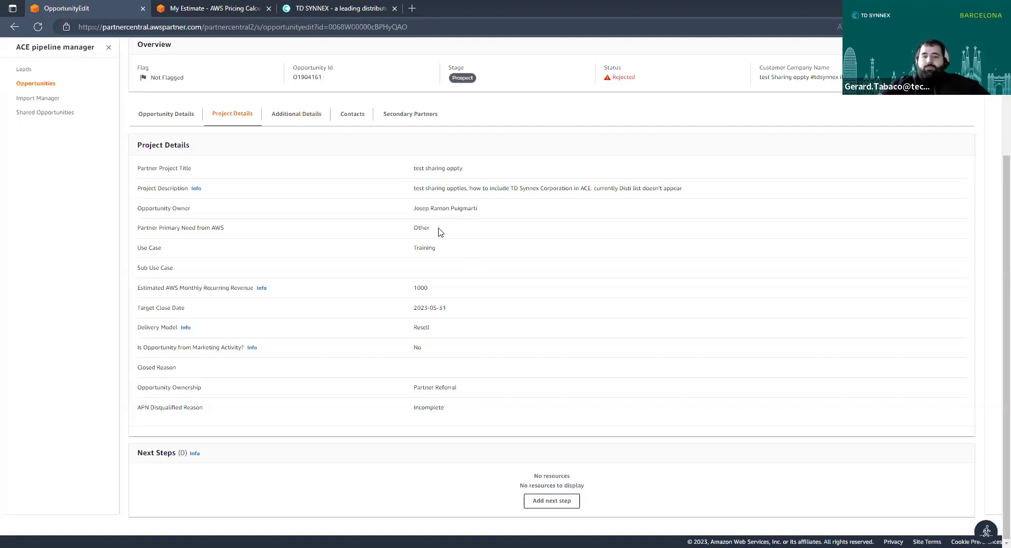
{"action": "left_click", "coordinate": [310, 119]}
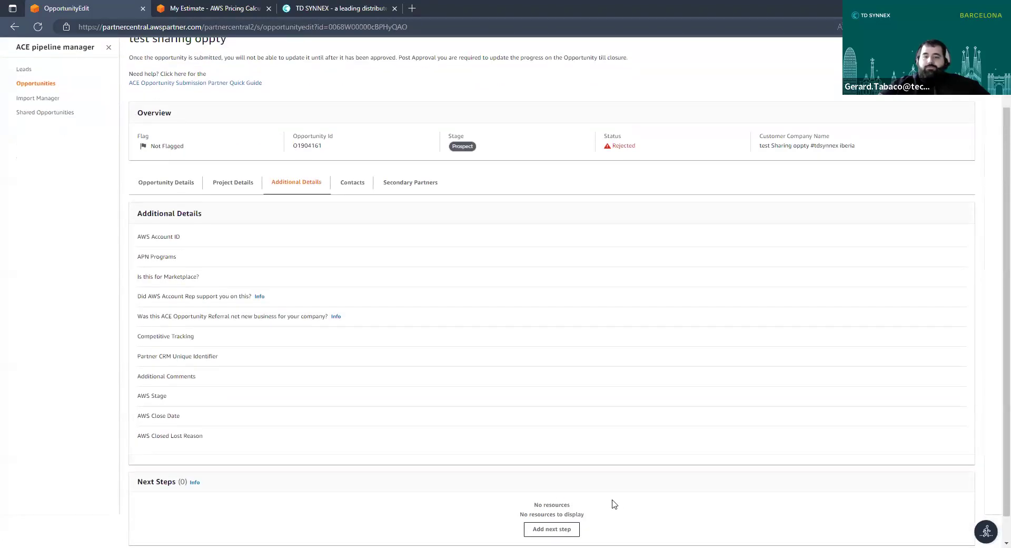
{"action": "scroll", "coordinate": [241, 216], "scroll_direction": "up", "scroll_amount": 2}
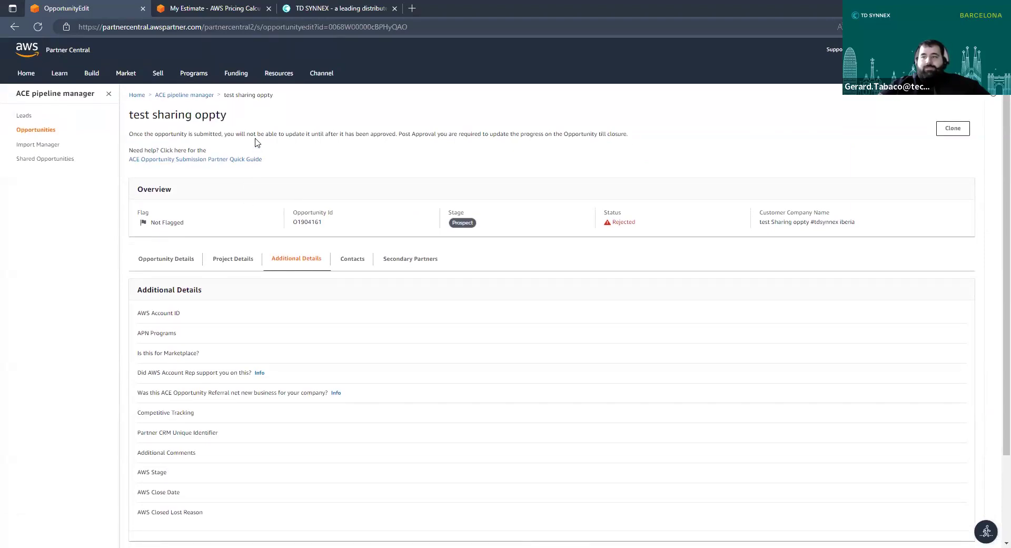
- Open the AWS Partner Funding Portal and look over the list of AWS Partner Funding Benefits
{"action": "mouse_move", "coordinate": [227, 72]}
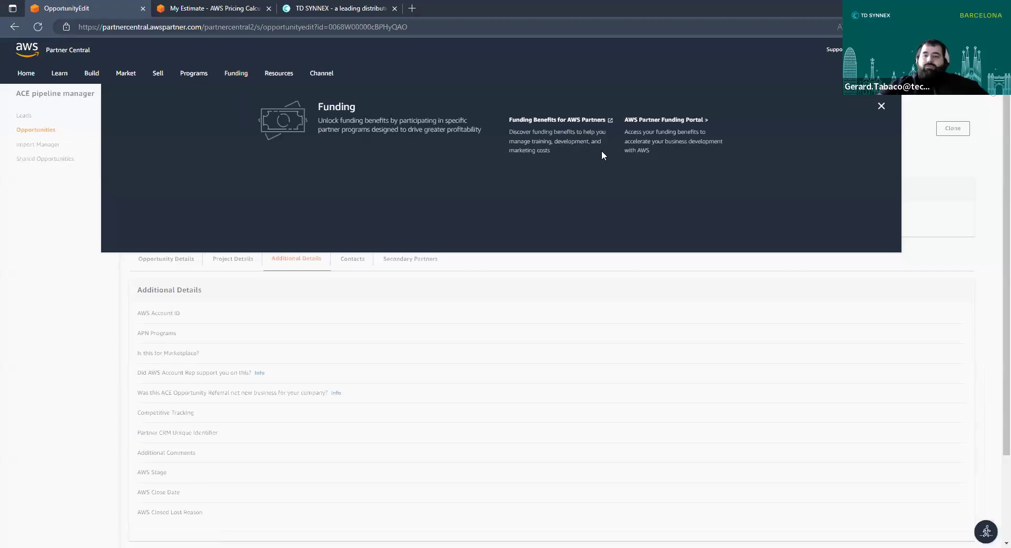
{"action": "left_click", "coordinate": [652, 124]}
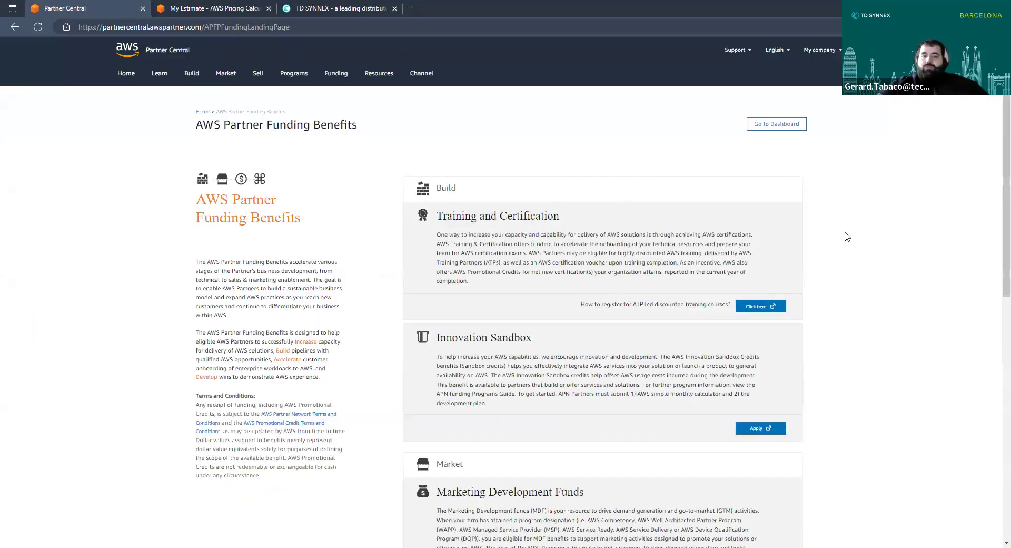
{"action": "scroll", "coordinate": [847, 364], "scroll_direction": "down", "scroll_amount": 2}
{"action": "scroll", "coordinate": [849, 341], "scroll_direction": "down", "scroll_amount": 8}
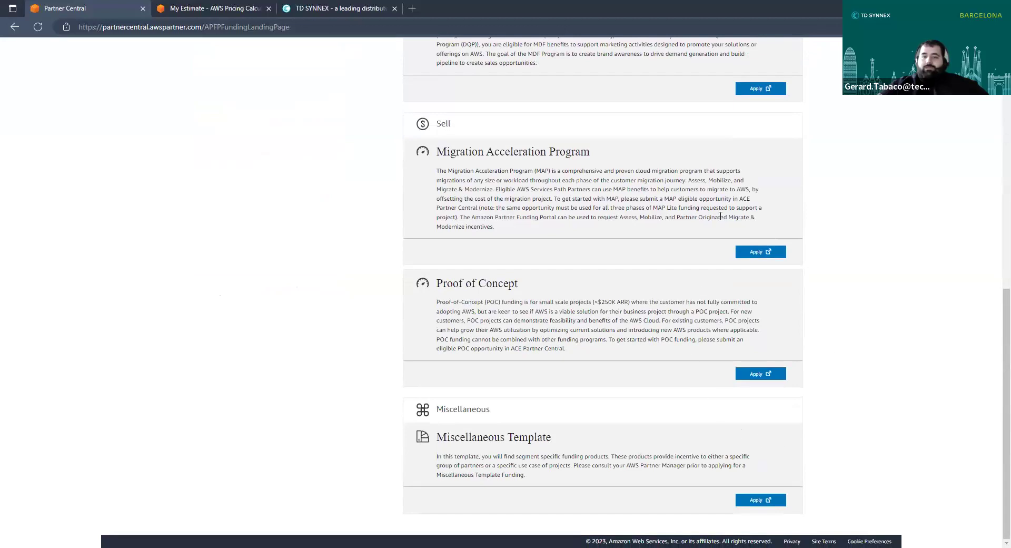
{"action": "scroll", "coordinate": [730, 289], "scroll_direction": "up", "scroll_amount": 7}
{"action": "scroll", "coordinate": [730, 288], "scroll_direction": "up", "scroll_amount": 3}
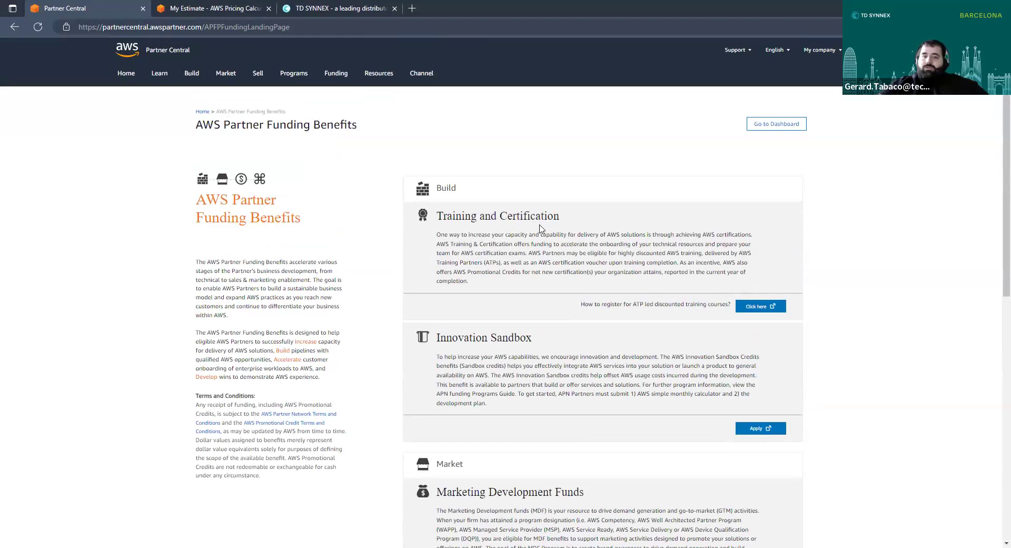
- Examine the Training and Certification and Innovation Sandbox benefits, highlighting the Innovation Sandbox heading
{"action": "scroll", "coordinate": [506, 235], "scroll_direction": "down", "scroll_amount": 3}
{"action": "scroll", "coordinate": [503, 237], "scroll_direction": "down", "scroll_amount": 2}
{"action": "scroll", "coordinate": [503, 237], "scroll_direction": "up", "scroll_amount": 2}
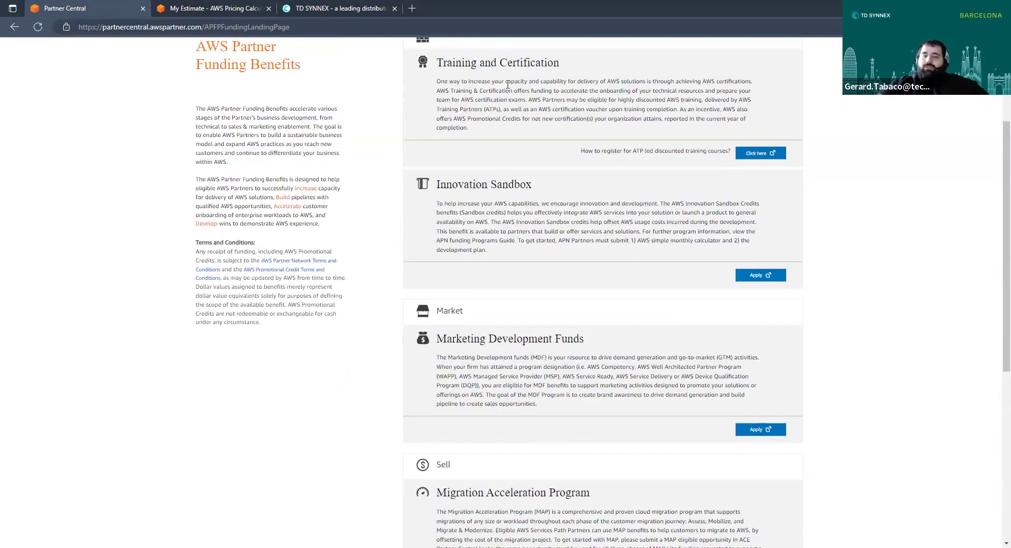
{"action": "left_click_drag", "start_coordinate": [468, 186], "coordinate": [530, 189]}
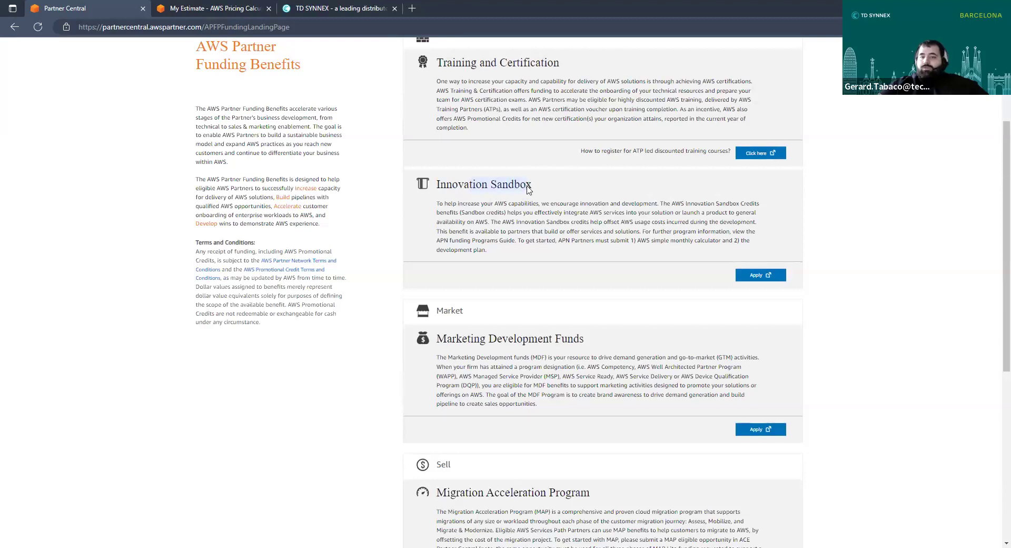
{"action": "scroll", "coordinate": [485, 191], "scroll_direction": "up", "scroll_amount": 2}
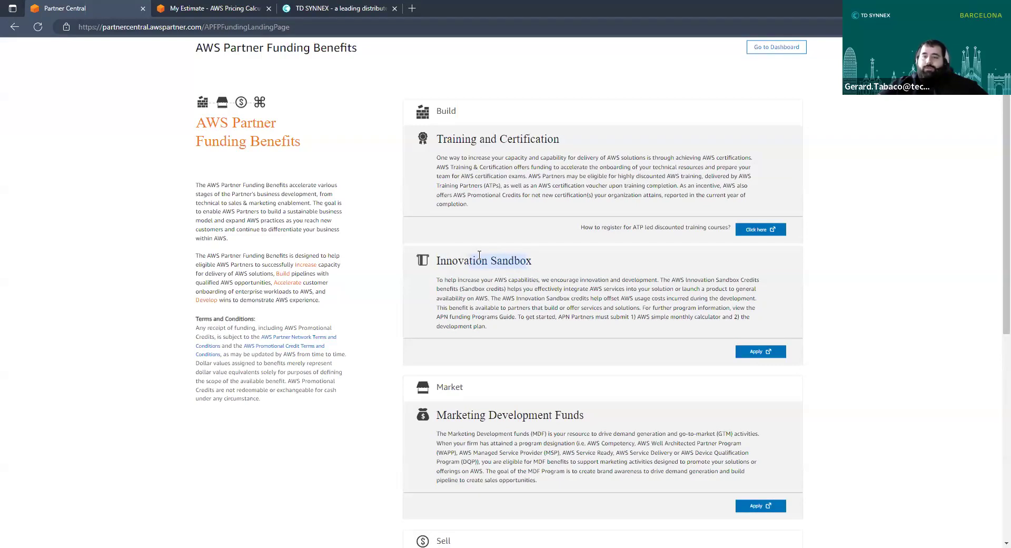
{"action": "left_click_drag", "start_coordinate": [437, 261], "coordinate": [510, 267]}
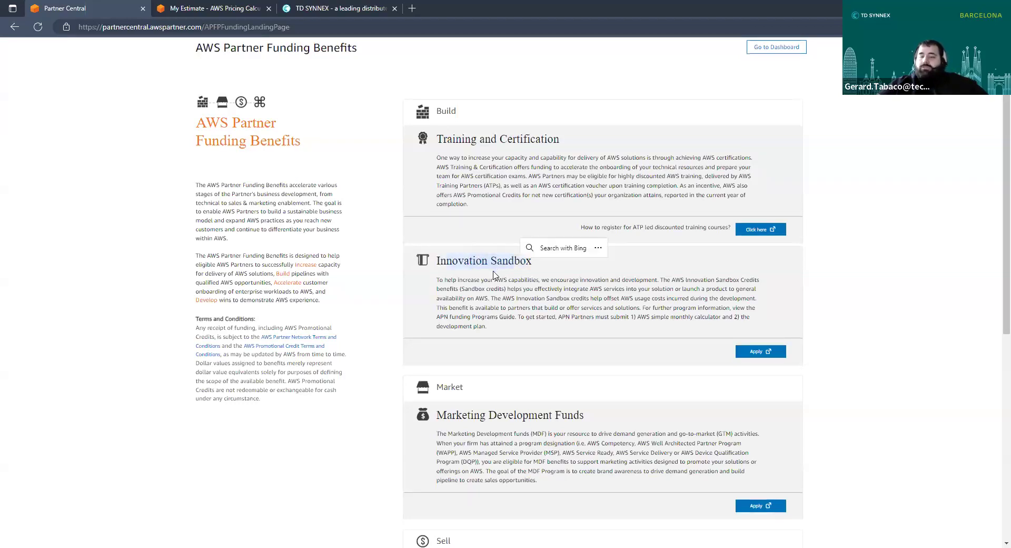
- Read the Migration Acceleration Program and Proof of Concept descriptions, highlighting the Proof of Concept ARR limit
{"action": "scroll", "coordinate": [495, 274], "scroll_direction": "down", "scroll_amount": 4}
{"action": "scroll", "coordinate": [506, 299], "scroll_direction": "down", "scroll_amount": 3}
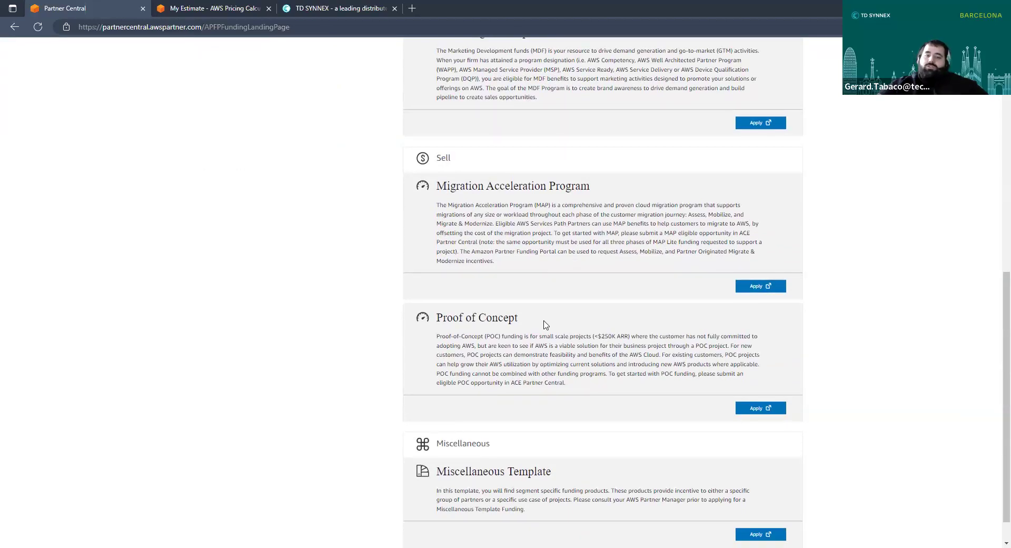
{"action": "left_click_drag", "start_coordinate": [526, 323], "coordinate": [442, 319]}
{"action": "left_click", "coordinate": [608, 321]}
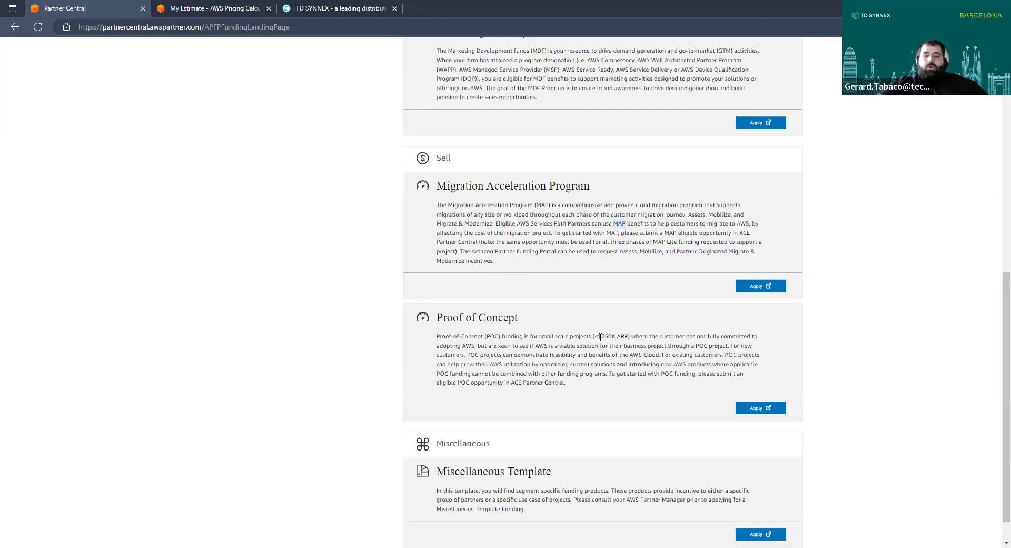
{"action": "left_click_drag", "start_coordinate": [598, 336], "coordinate": [627, 338]}
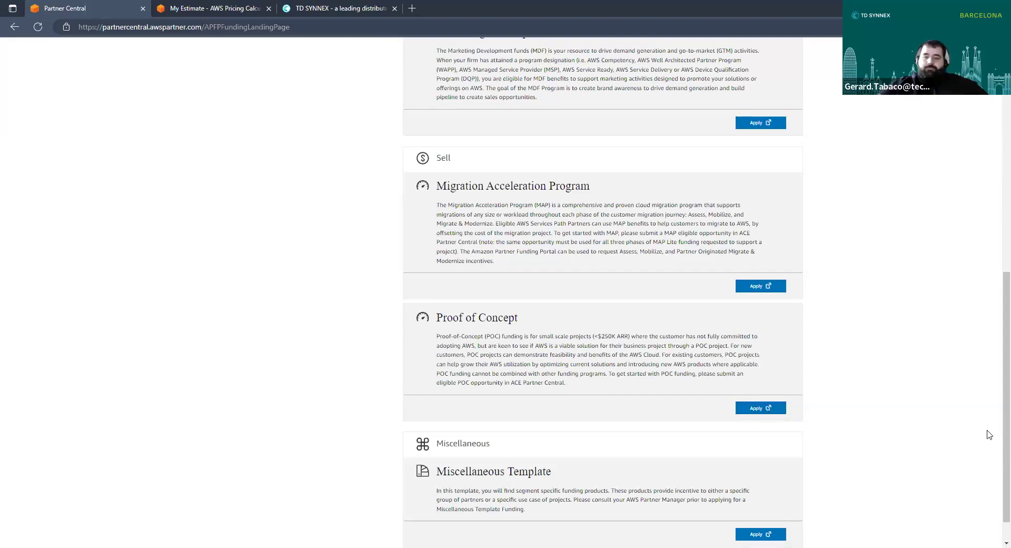
- Start a funding application for the Proof of Concept program from the funding benefits page
{"action": "scroll", "coordinate": [713, 385], "scroll_direction": "up", "scroll_amount": 1}
{"action": "scroll", "coordinate": [746, 434], "scroll_direction": "down", "scroll_amount": 1}
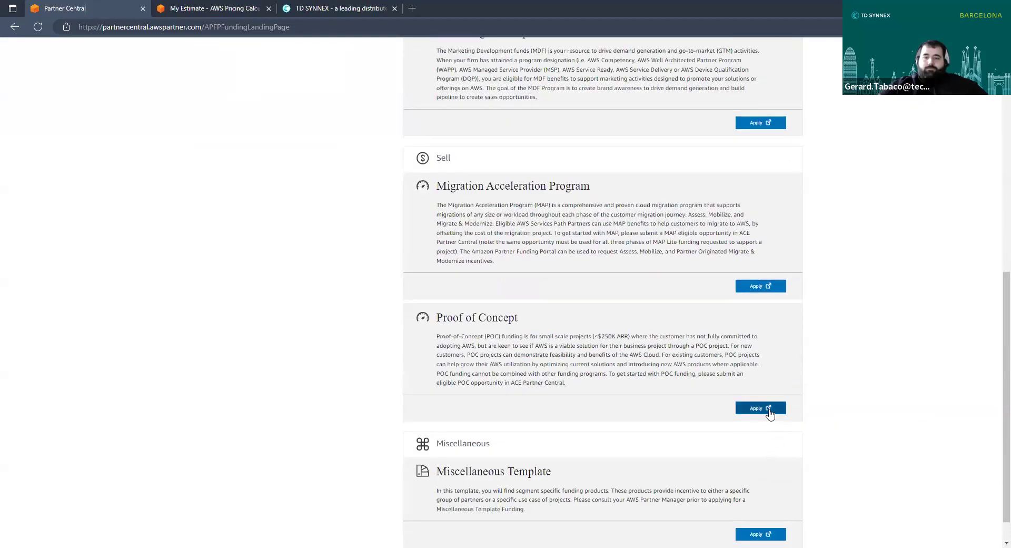
{"action": "scroll", "coordinate": [421, 210], "scroll_direction": "up", "scroll_amount": 3}
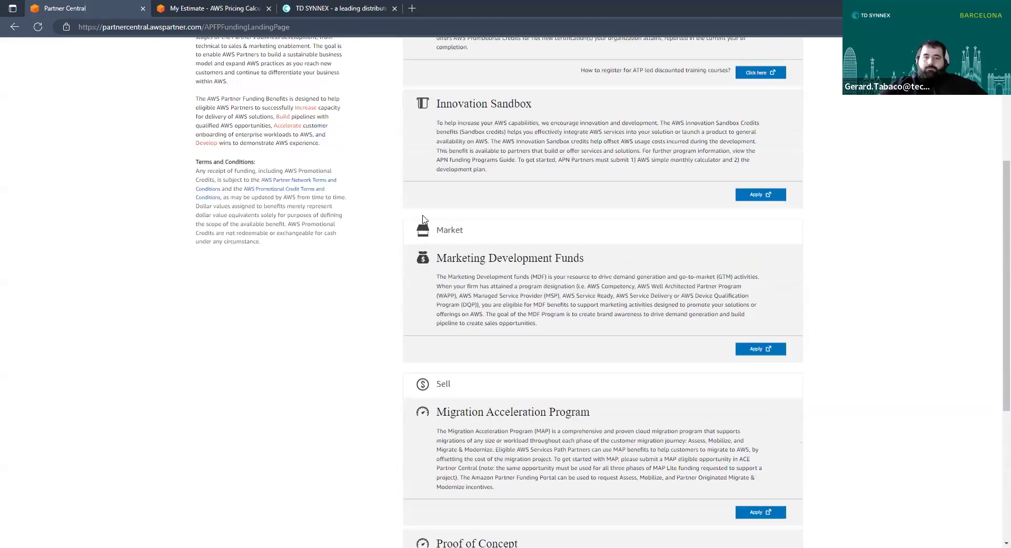
{"action": "scroll", "coordinate": [537, 255], "scroll_direction": "up", "scroll_amount": 4}
{"action": "scroll", "coordinate": [639, 292], "scroll_direction": "down", "scroll_amount": 7}
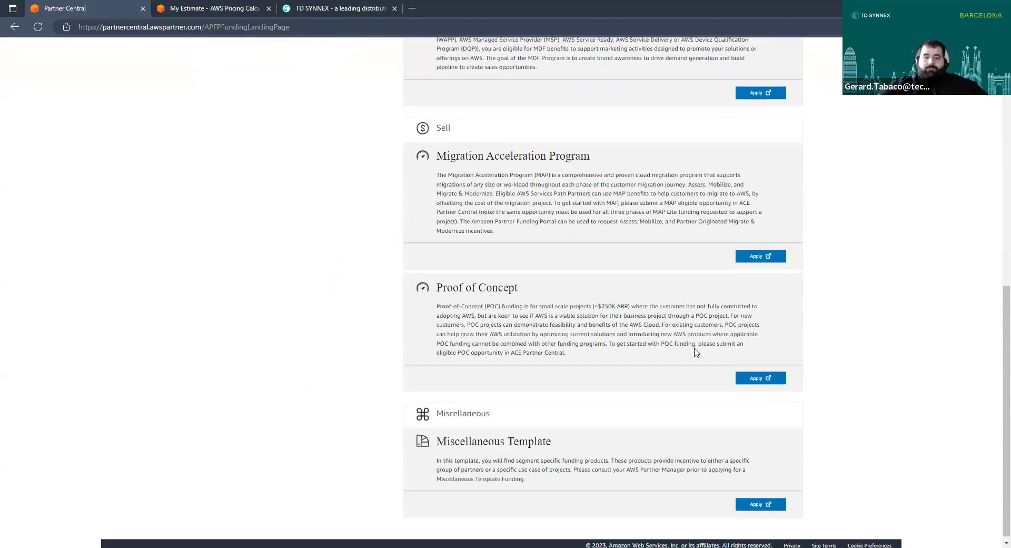
{"action": "left_click", "coordinate": [755, 375]}
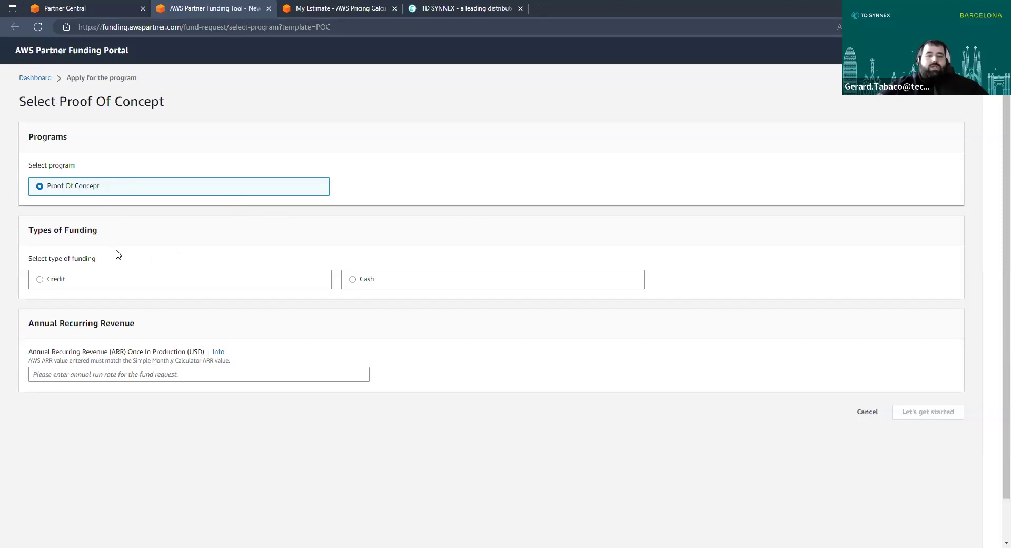
- Try Cash as the type of funding for the Proof Of Concept program, and settle on Credit
{"action": "left_click_drag", "start_coordinate": [104, 234], "coordinate": [23, 237]}
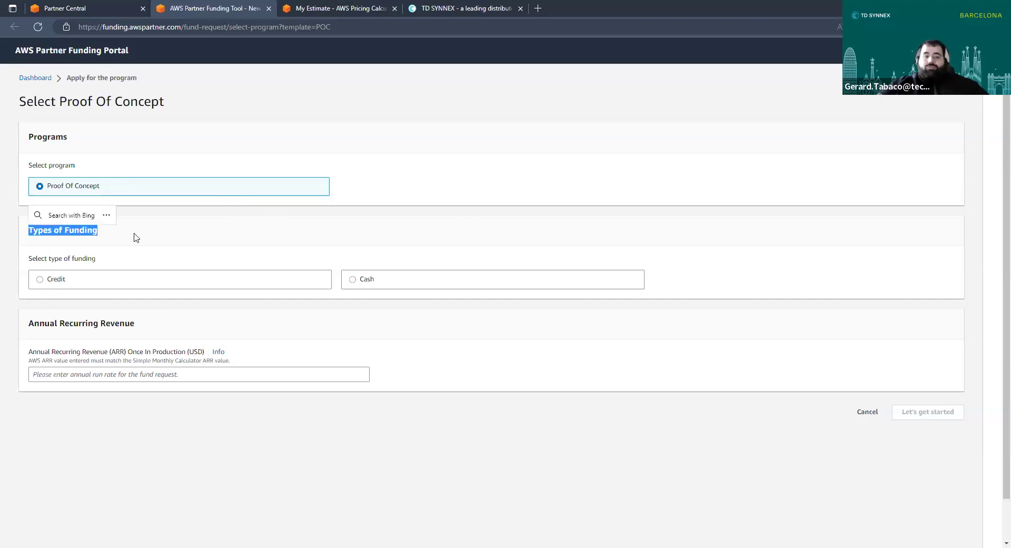
{"action": "left_click", "coordinate": [310, 222]}
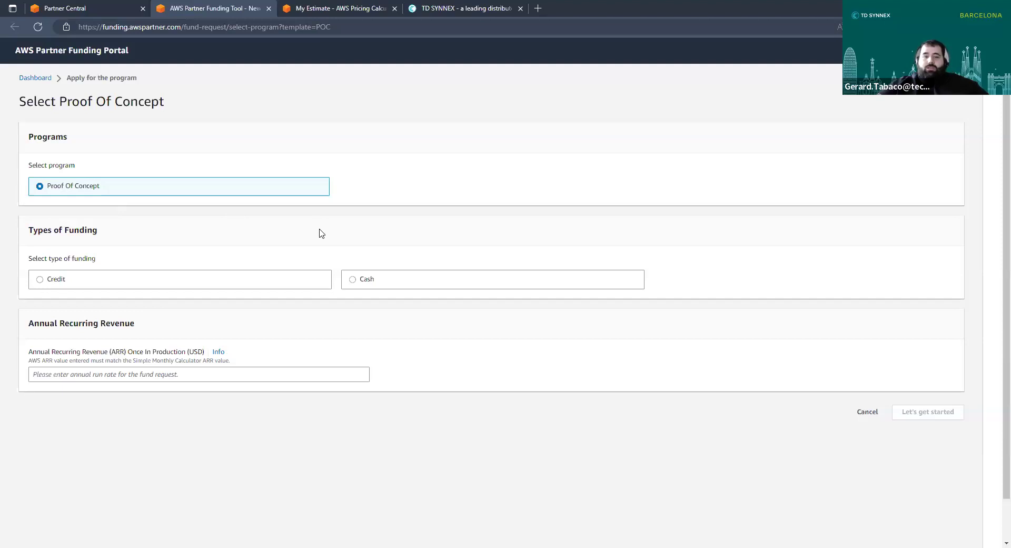
{"action": "left_click", "coordinate": [353, 281]}
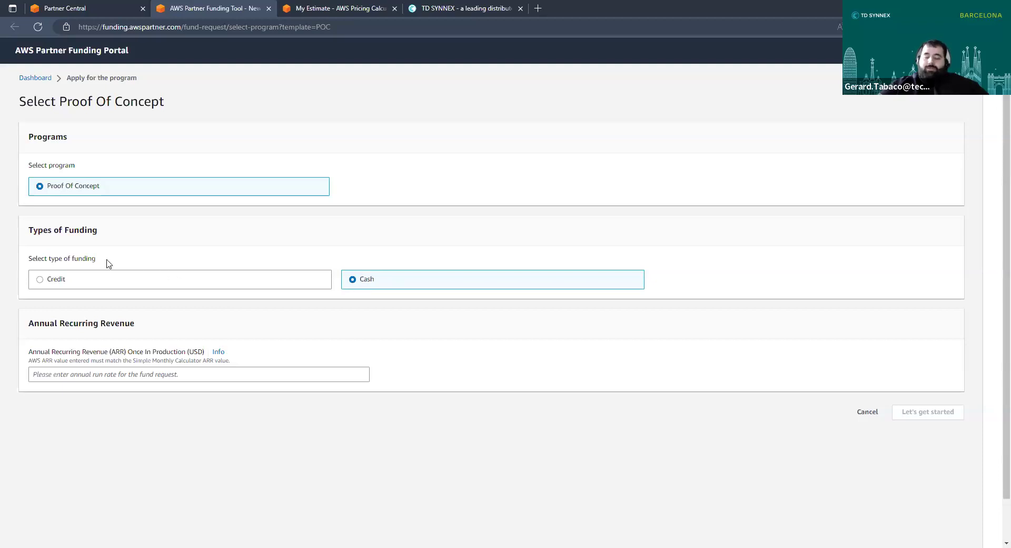
{"action": "left_click", "coordinate": [65, 279]}
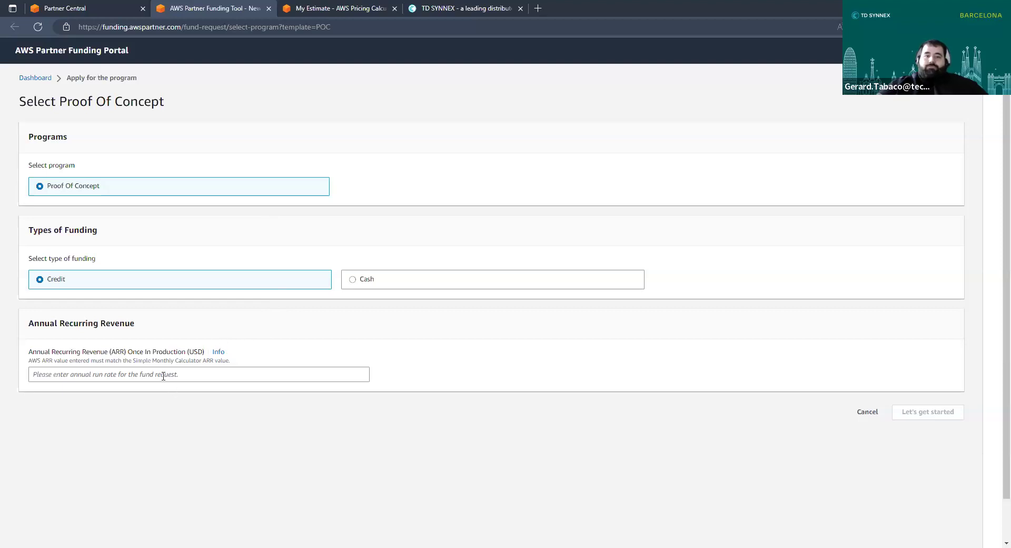
- Switch to the AWS Pricing Calculator estimate and look up the total 12 months cost for the annual recurring revenue
{"action": "left_click_drag", "start_coordinate": [28, 324], "coordinate": [98, 324]}
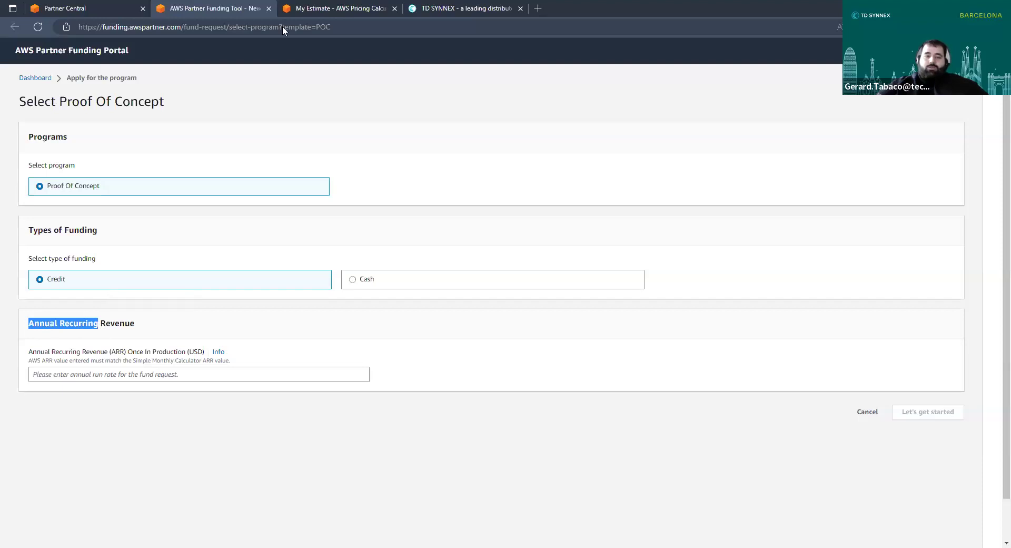
{"action": "key", "text": "ctrl+Tab"}
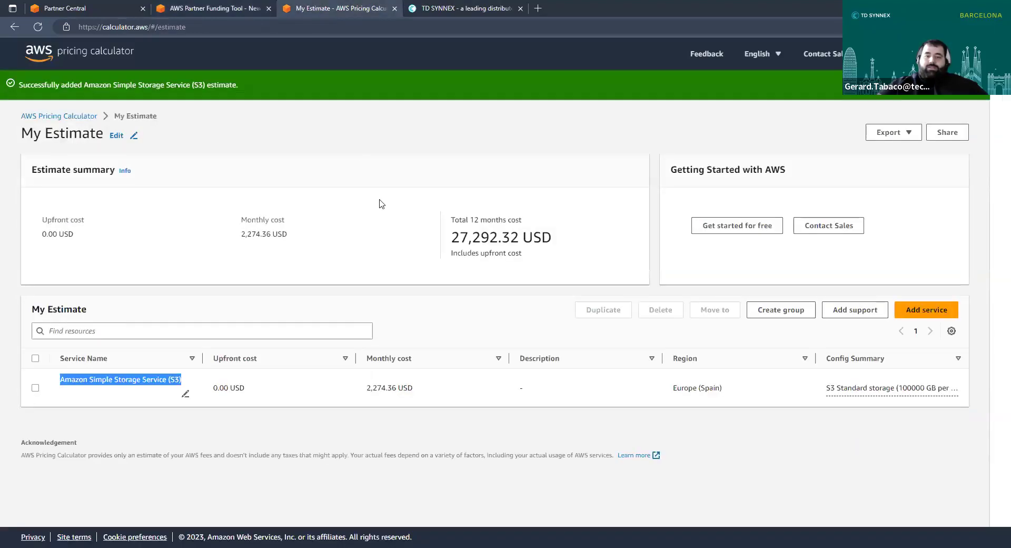
{"action": "left_click_drag", "start_coordinate": [453, 237], "coordinate": [502, 238]}
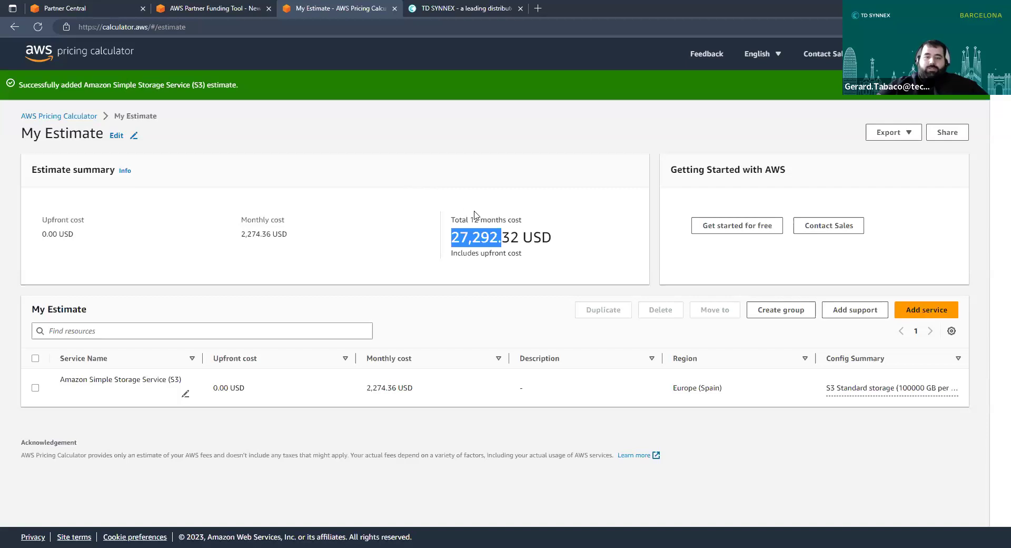
- Return to the AWS Partner Funding Portal, enter 27,292 as the Annual Recurring Revenue, and start the Proof Of Concept fund request
{"action": "left_click", "coordinate": [202, 8]}
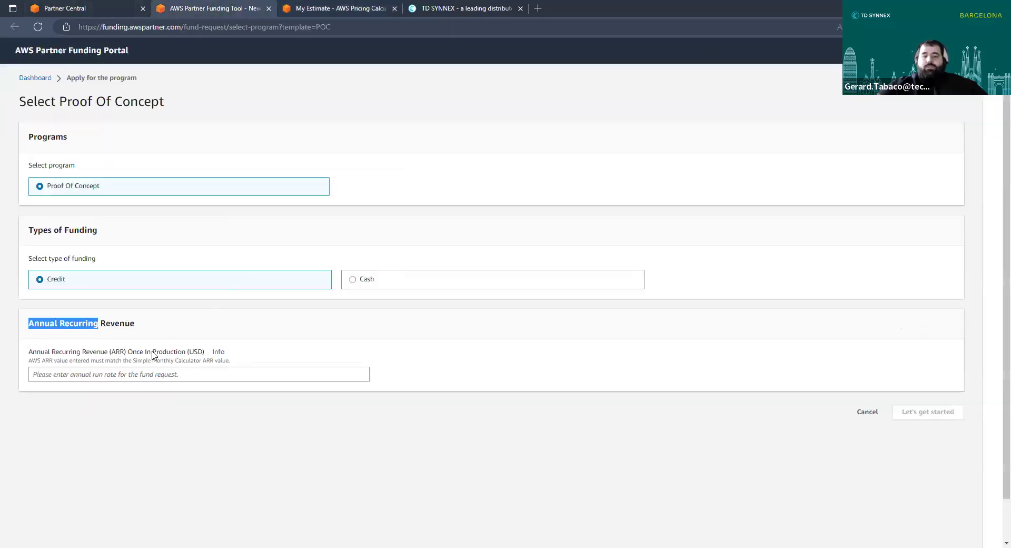
{"action": "left_click", "coordinate": [149, 370]}
{"action": "type", "text": "27,292"}
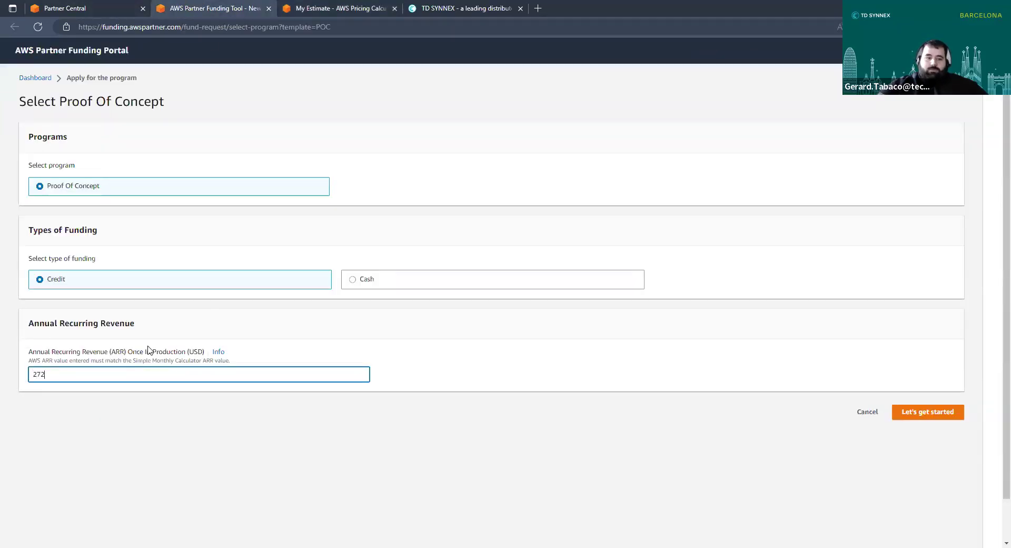
{"action": "left_click", "coordinate": [345, 59]}
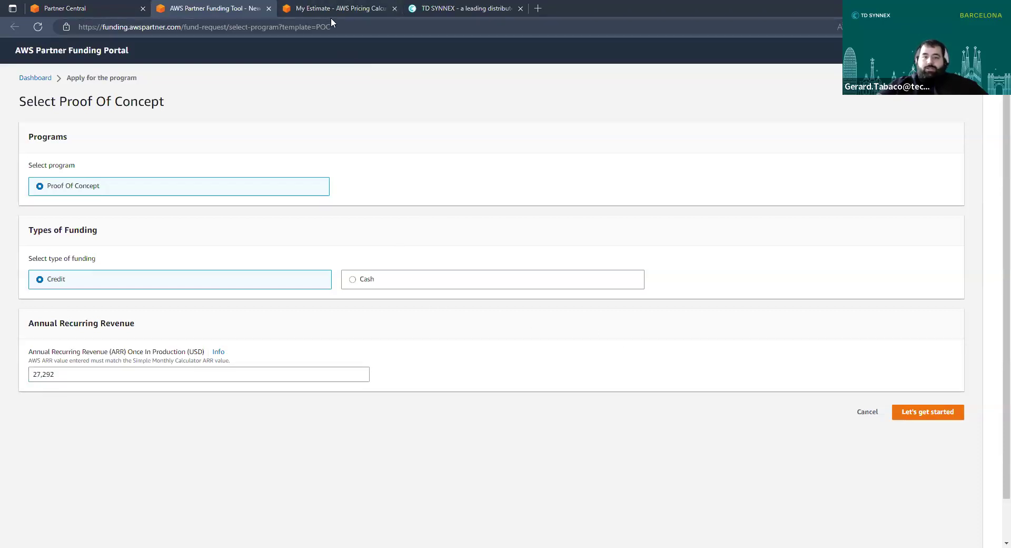
{"action": "left_click", "coordinate": [331, 10]}
{"action": "left_click", "coordinate": [185, 10]}
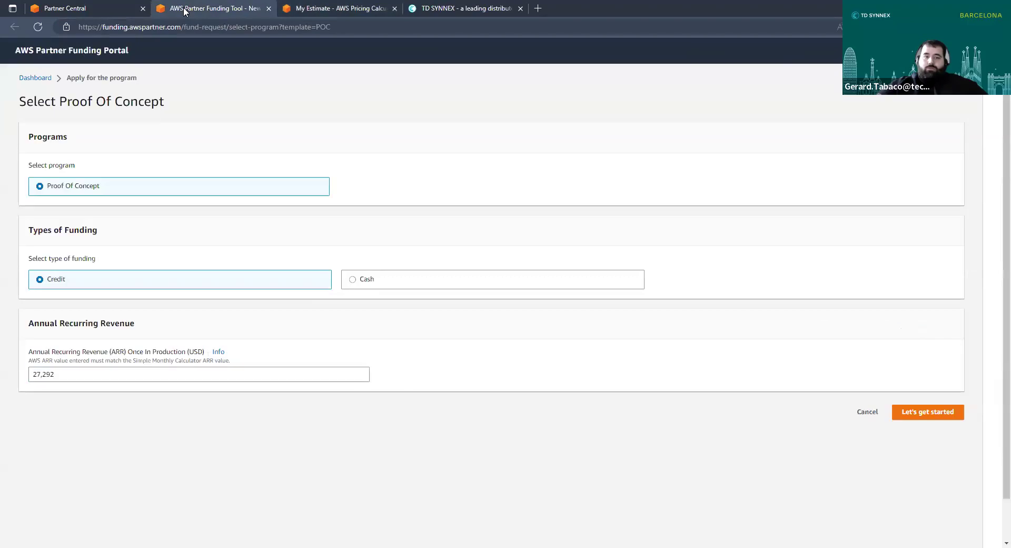
{"action": "left_click", "coordinate": [930, 413]}
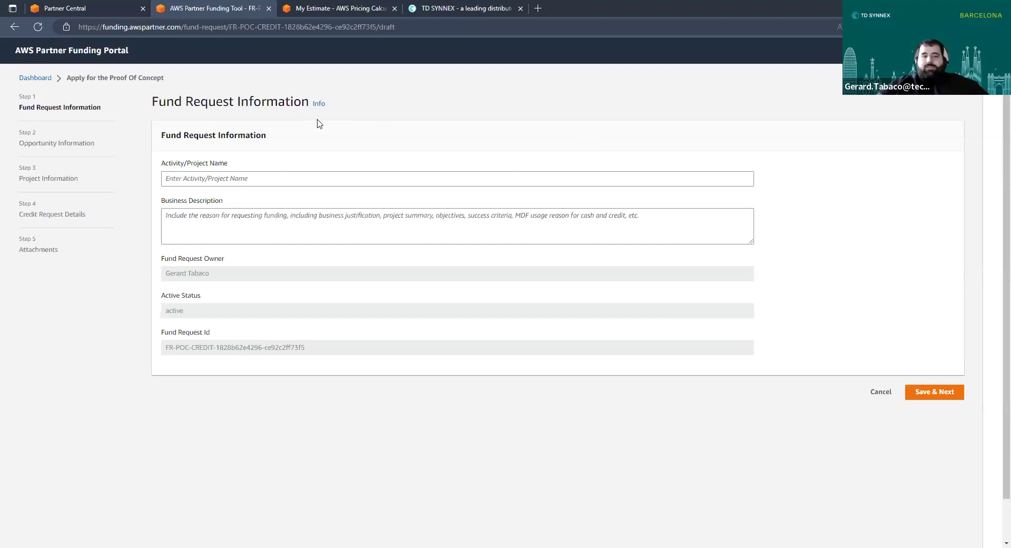
- Switch to the AWS Pricing Calculator estimate and highlight its monthly cost
{"action": "left_click", "coordinate": [296, 14]}
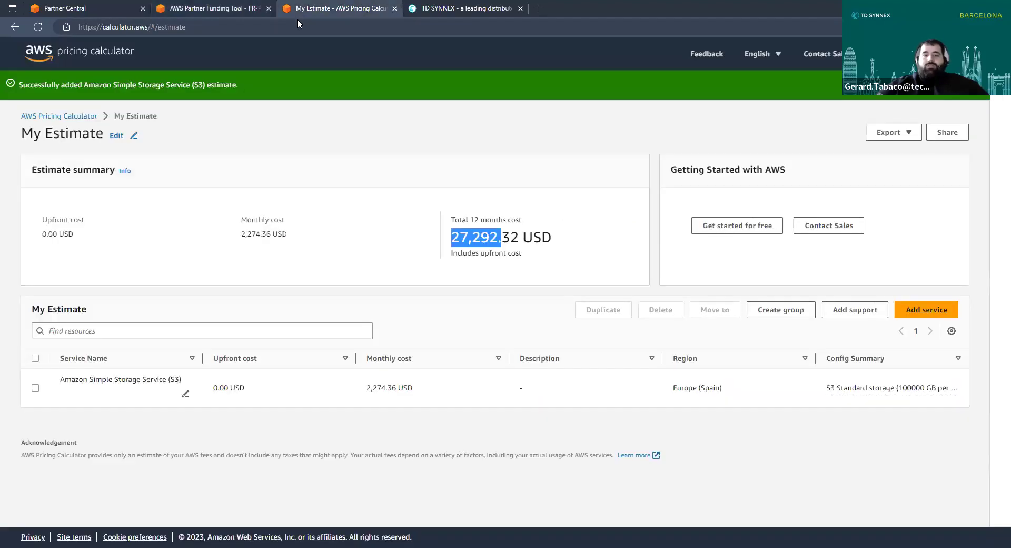
{"action": "left_click", "coordinate": [246, 236]}
{"action": "left_click_drag", "start_coordinate": [246, 236], "coordinate": [260, 236]}
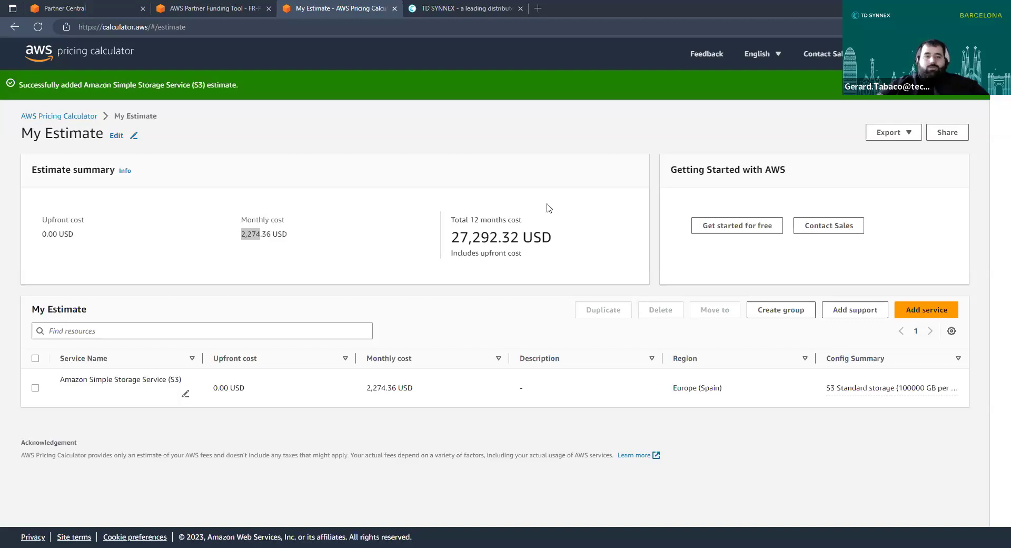
- Switch to AWS Partner Central, return to its home page, and open the opportunities list in the ACE pipeline manager
{"action": "mouse_move", "coordinate": [95, 4]}
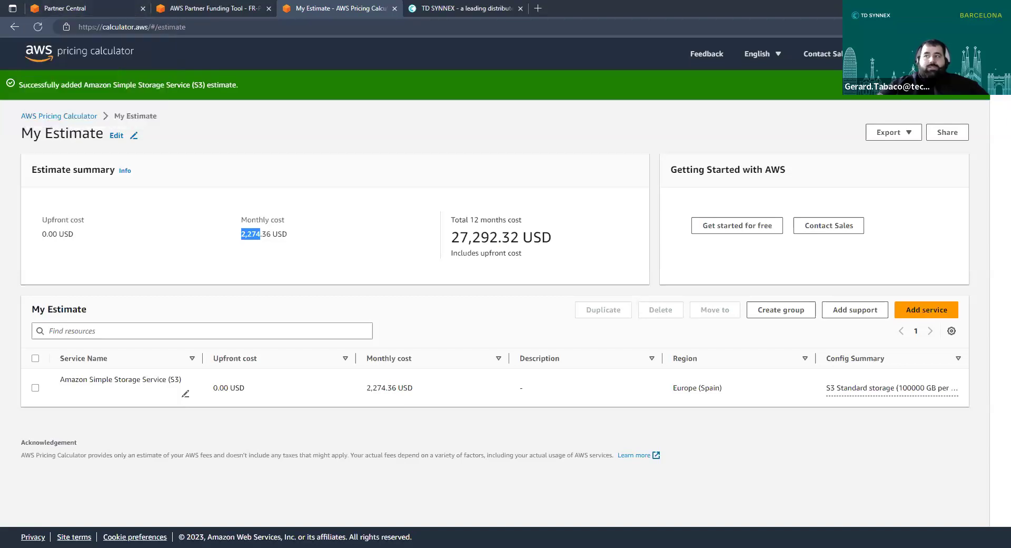
{"action": "key", "text": "ctrl+1"}
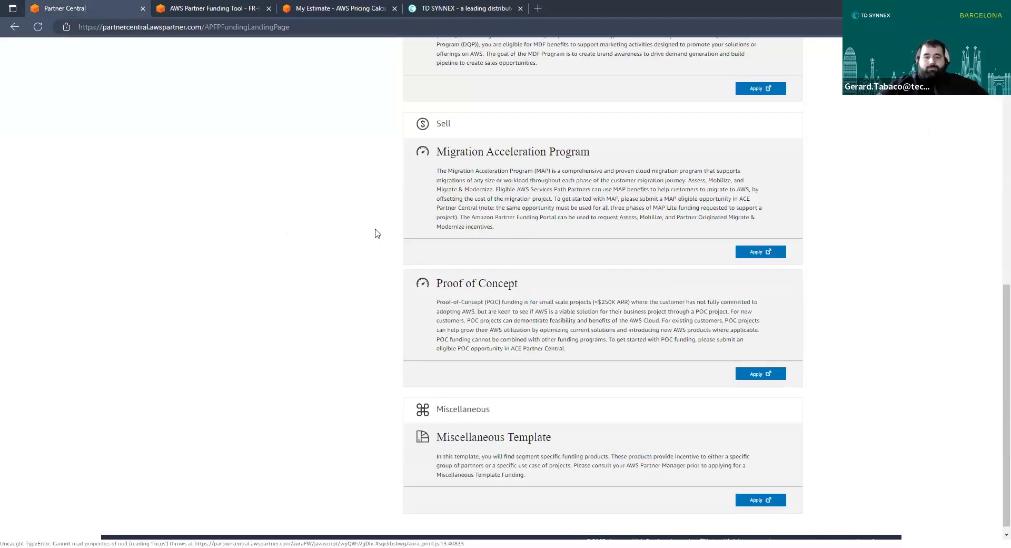
{"action": "scroll", "coordinate": [375, 228], "scroll_direction": "up", "scroll_amount": 15}
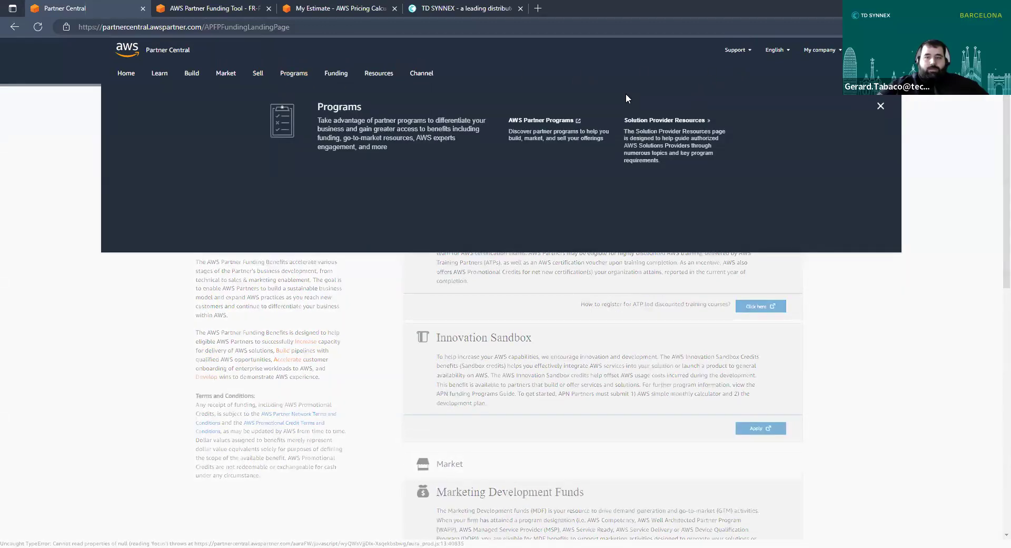
{"action": "left_click", "coordinate": [804, 53]}
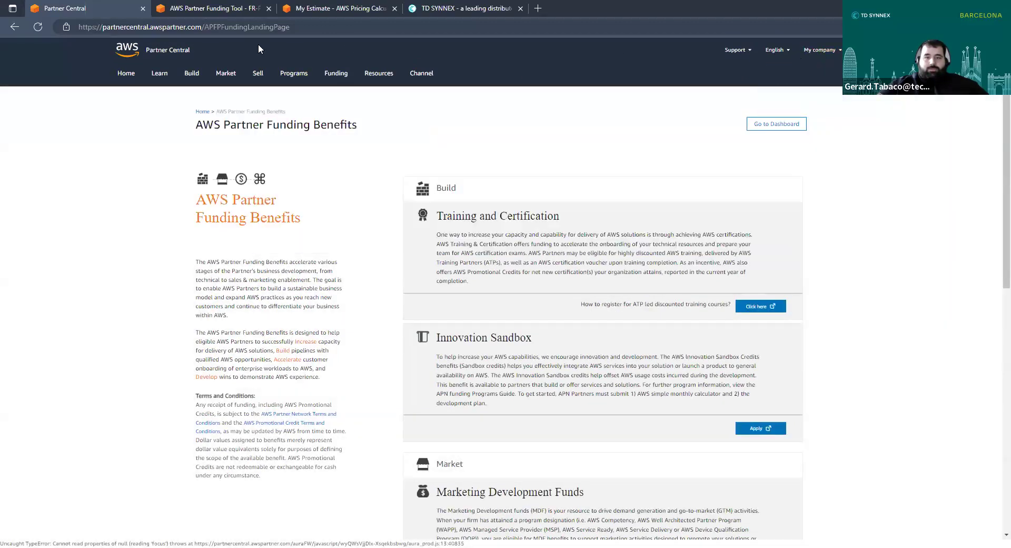
{"action": "left_click", "coordinate": [158, 51]}
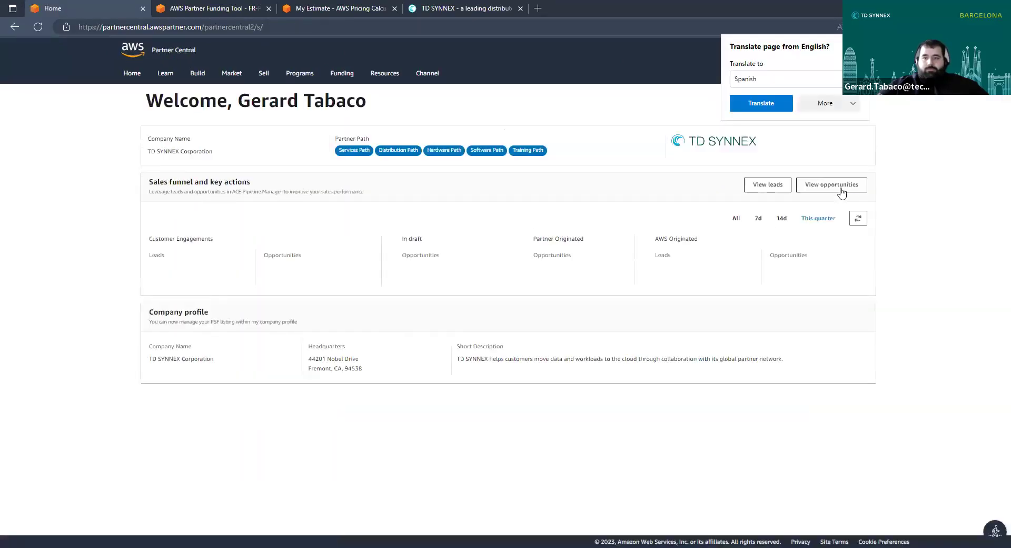
{"action": "left_click", "coordinate": [842, 187]}
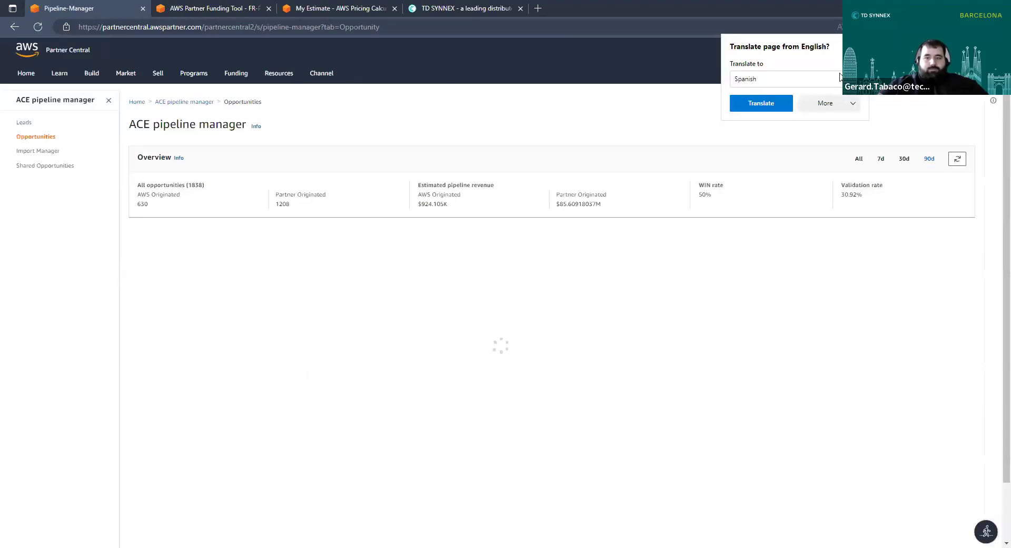
- Search the opportunities for "tdsy" and open the test sharing oppty opportunity
{"action": "left_click", "coordinate": [333, 268]}
{"action": "type", "text": "tdsy"}
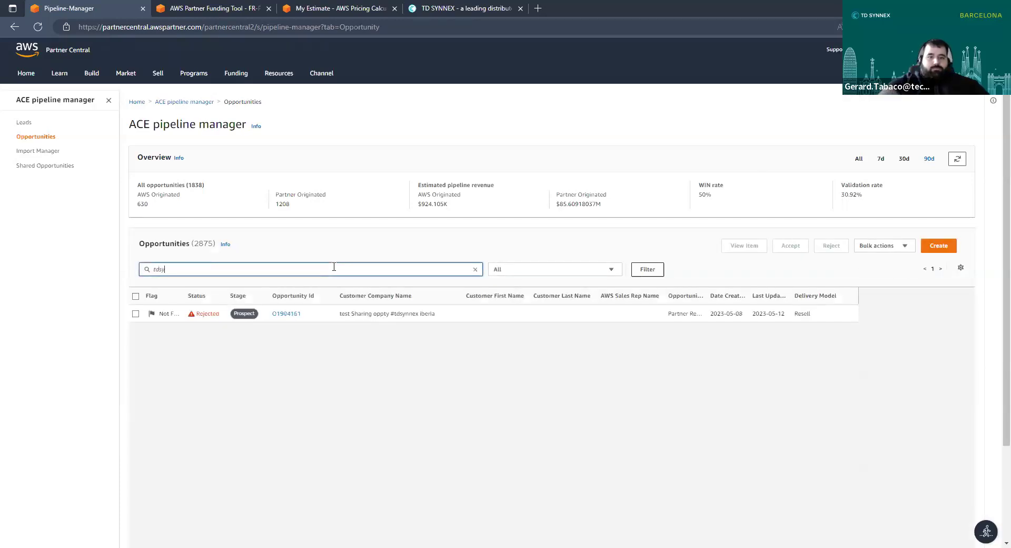
{"action": "left_click", "coordinate": [289, 314]}
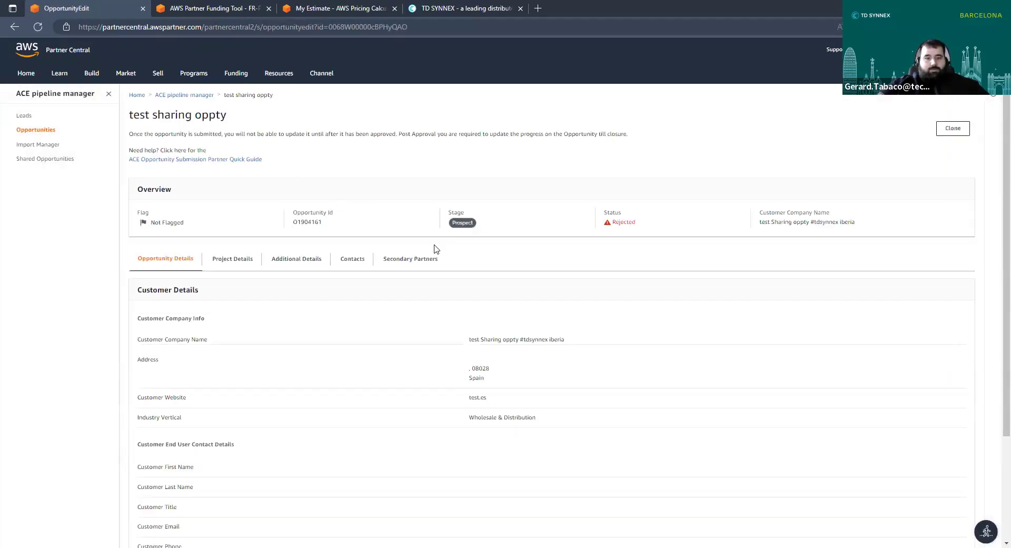
- Open the opportunity's project details and highlight its Estimated AWS Monthly Recurring Revenue
{"action": "scroll", "coordinate": [436, 248], "scroll_direction": "down", "scroll_amount": 3}
{"action": "left_click", "coordinate": [220, 126]}
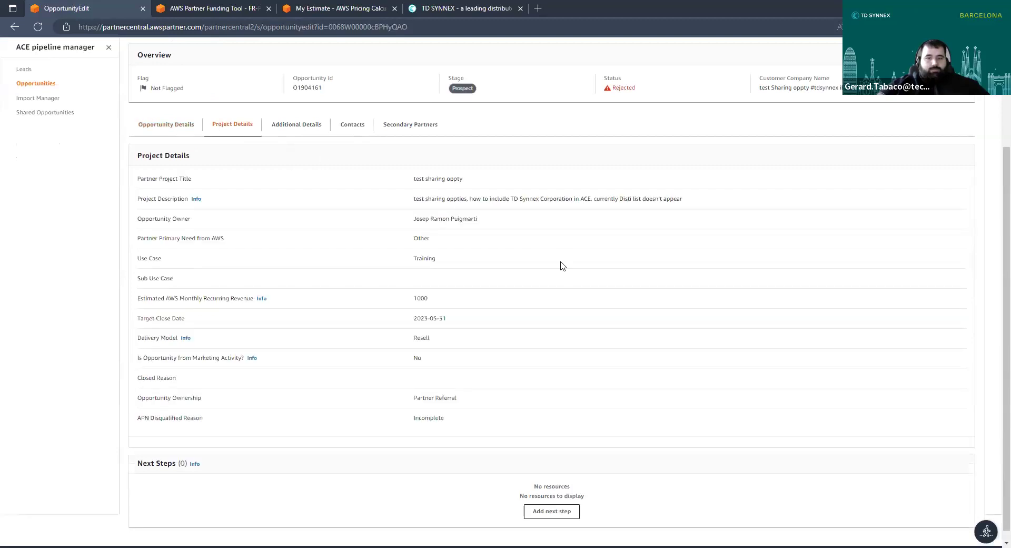
{"action": "double_click", "coordinate": [416, 299]}
{"action": "left_click", "coordinate": [423, 295]}
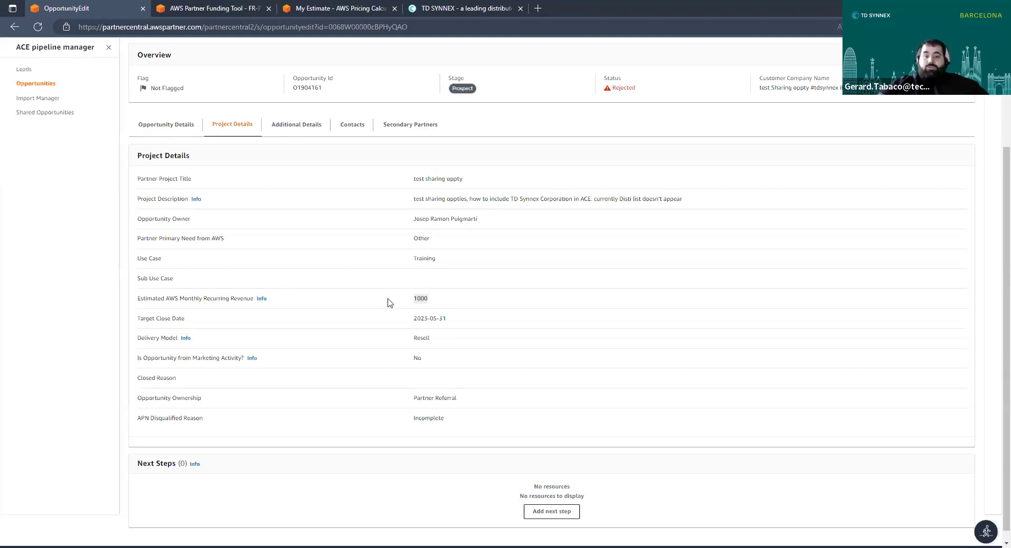
- Compare the Pricing Calculator's monthly cost with the Partner Central opportunity, and return to the fund request's Business Description in the AWS Partner Funding Portal
{"action": "key", "text": "ctrl+Tab"}
{"action": "key", "text": "ctrl+Tab"}
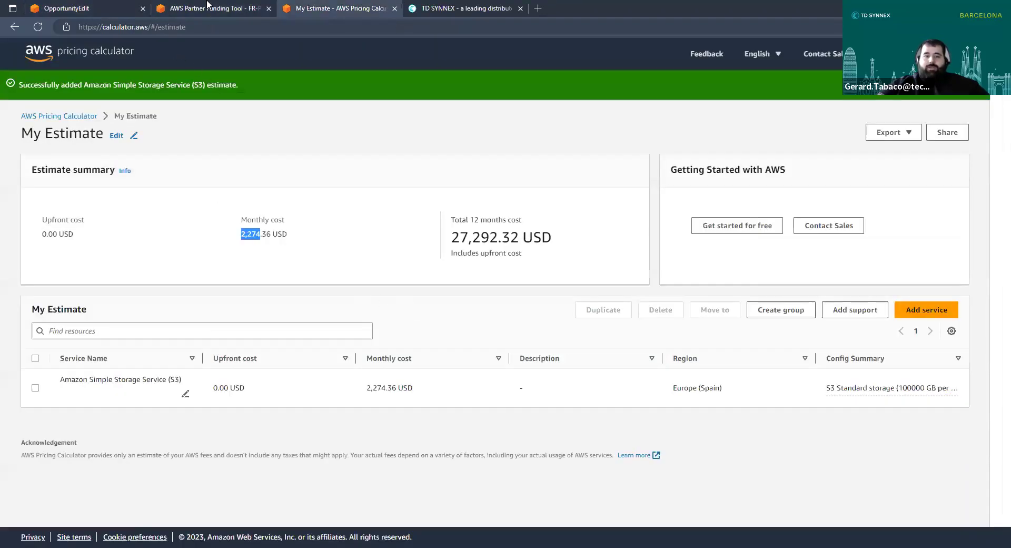
{"action": "left_click", "coordinate": [196, 13]}
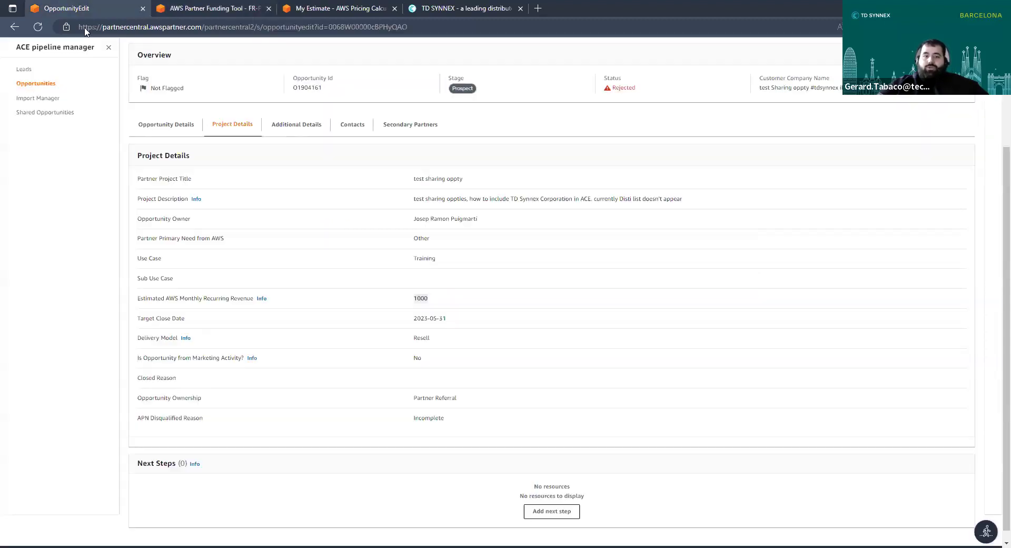
{"action": "left_click", "coordinate": [64, 8]}
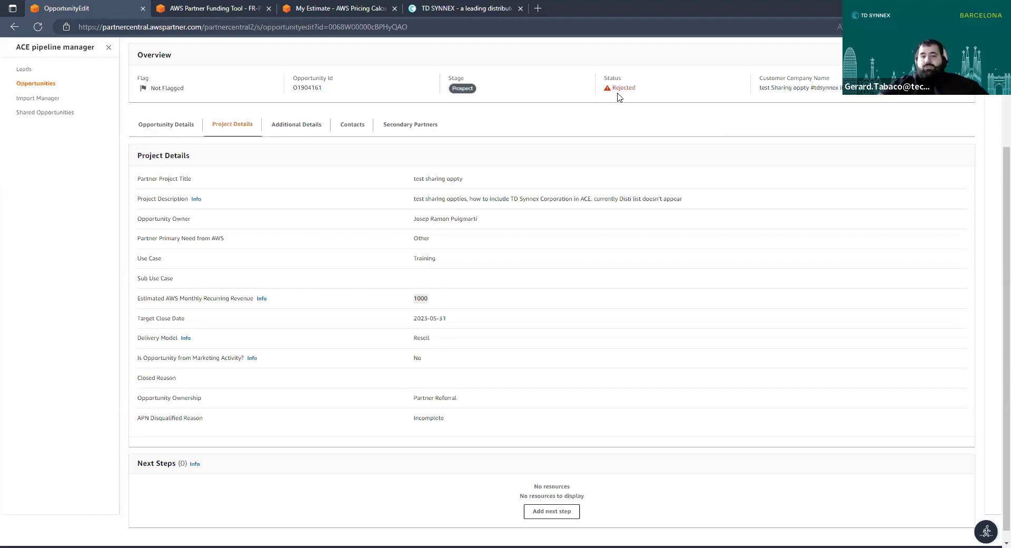
{"action": "left_click", "coordinate": [209, 8]}
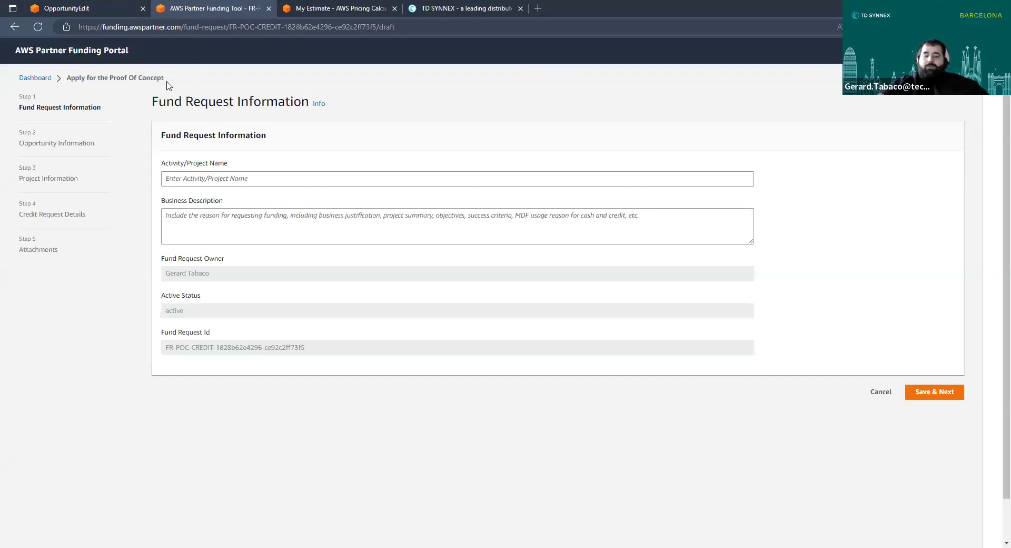
{"action": "left_click", "coordinate": [217, 217]}
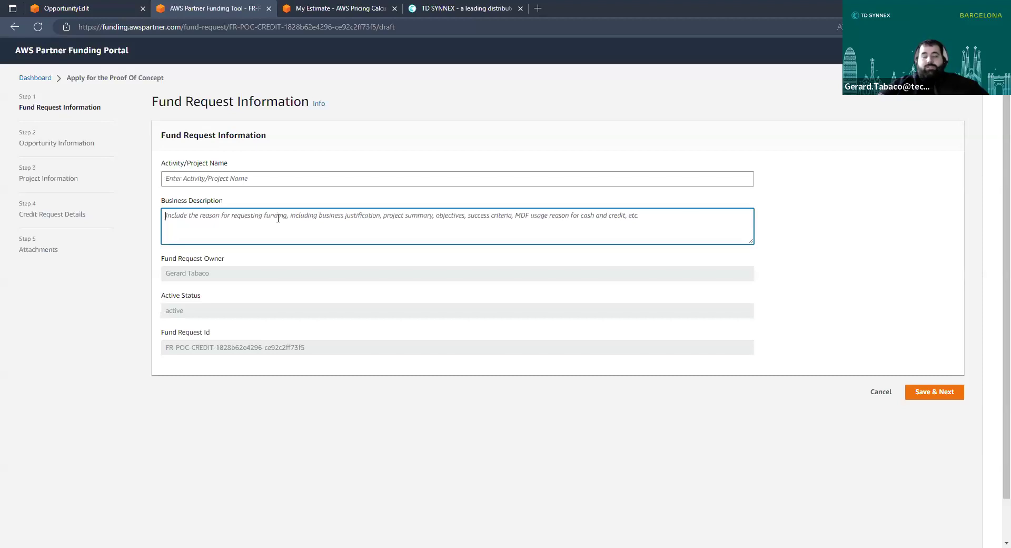
- Recheck the pricing estimate and the opportunity's project details, and switch back to the AWS Partner Funding Portal
{"action": "key", "text": "ctrl+Tab"}
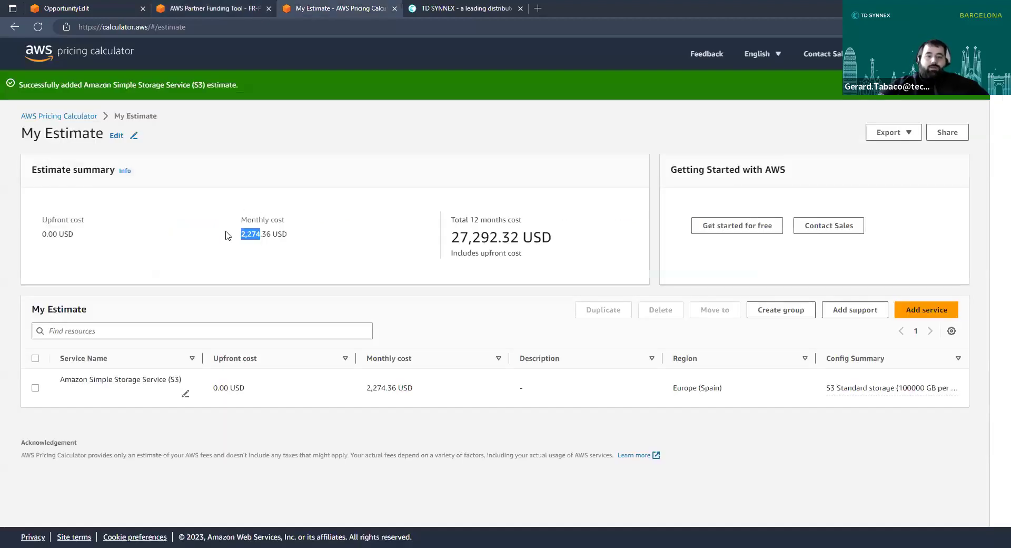
{"action": "left_click", "coordinate": [235, 219]}
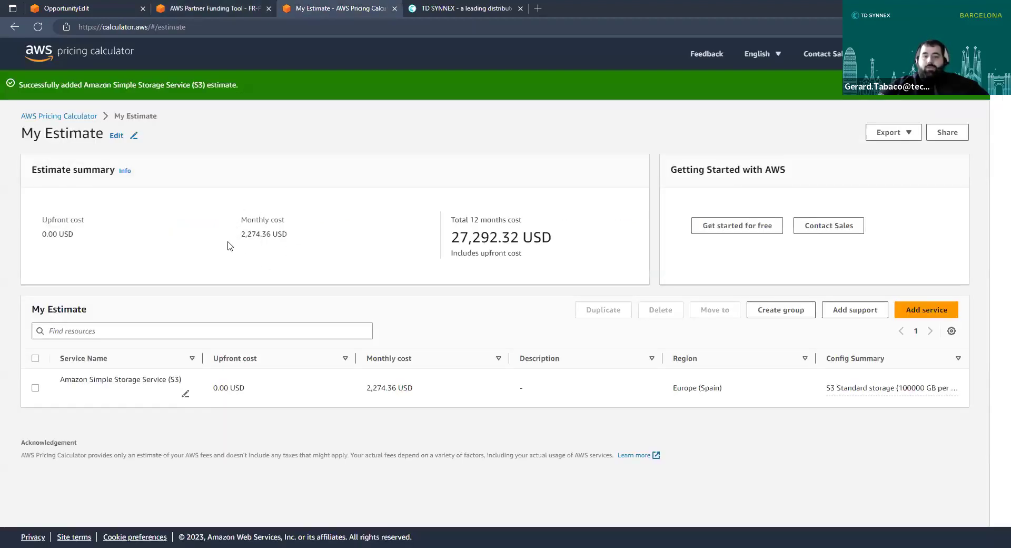
{"action": "key", "text": "ctrl+Tab"}
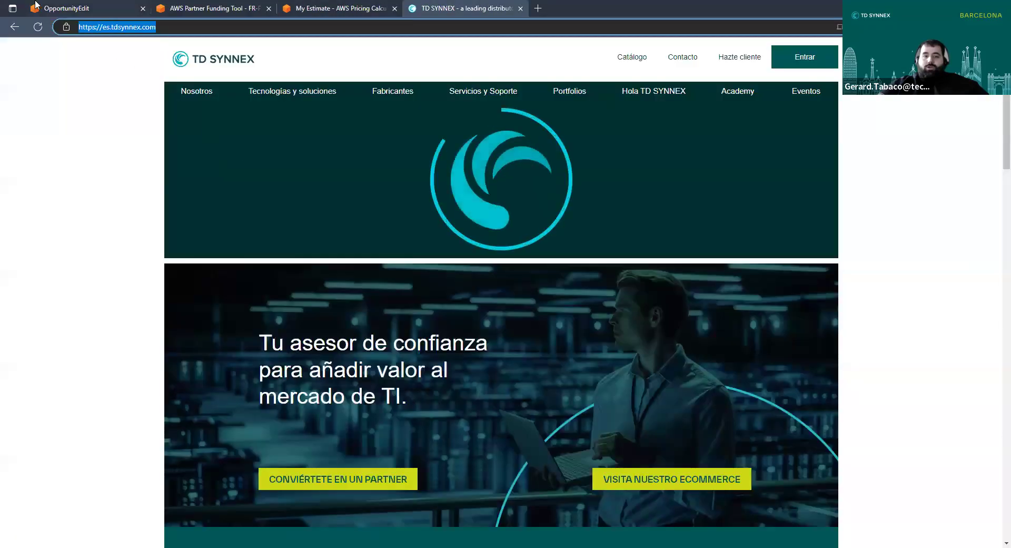
{"action": "key", "text": "ctrl+Tab"}
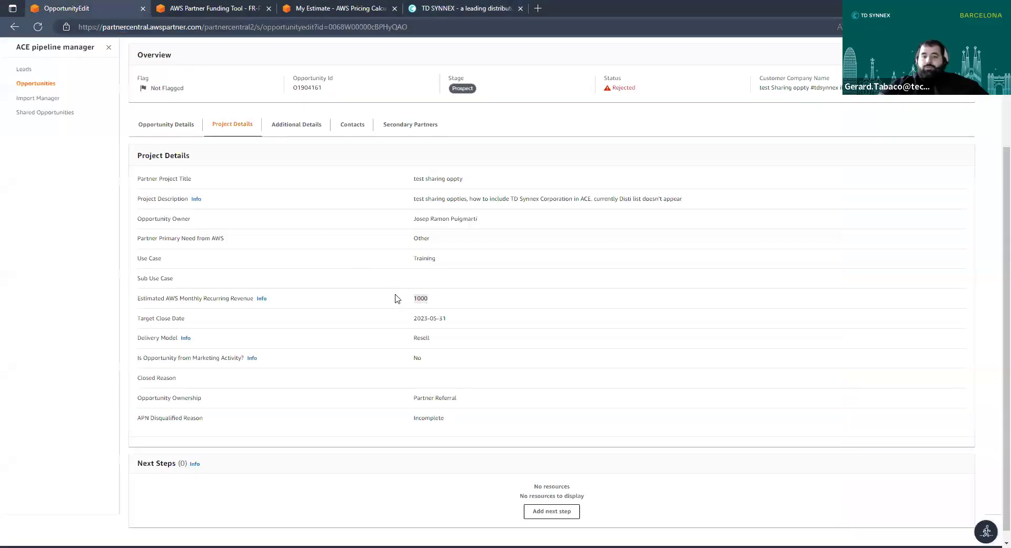
{"action": "left_click", "coordinate": [184, 5]}
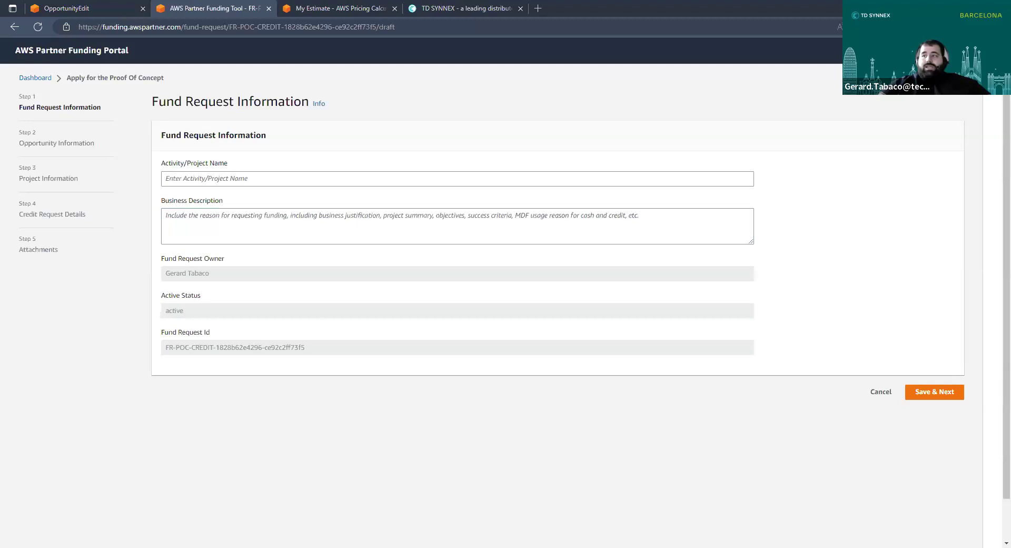
- Enter "POC - #TDSynnexIberia - Partner – Cliente final" as the Activity/Project Name of the fund request
{"action": "left_click", "coordinate": [207, 180]}
{"action": "type", "text": "POC - #TDSynnexIberia - Partner – Cliente final"}
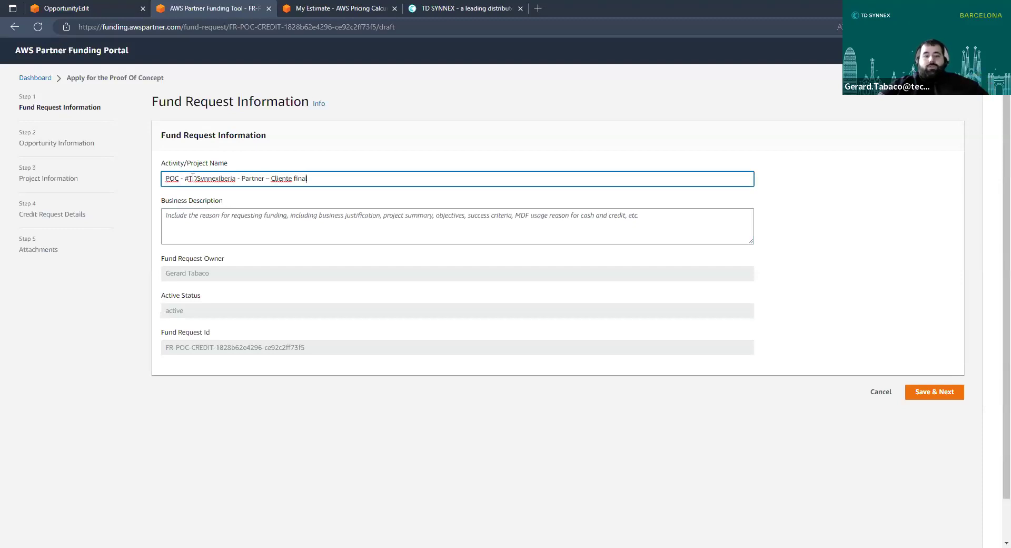
{"action": "scroll", "coordinate": [162, 163], "scroll_direction": "down", "scroll_amount": 1}
{"action": "scroll", "coordinate": [164, 166], "scroll_direction": "up", "scroll_amount": 1}
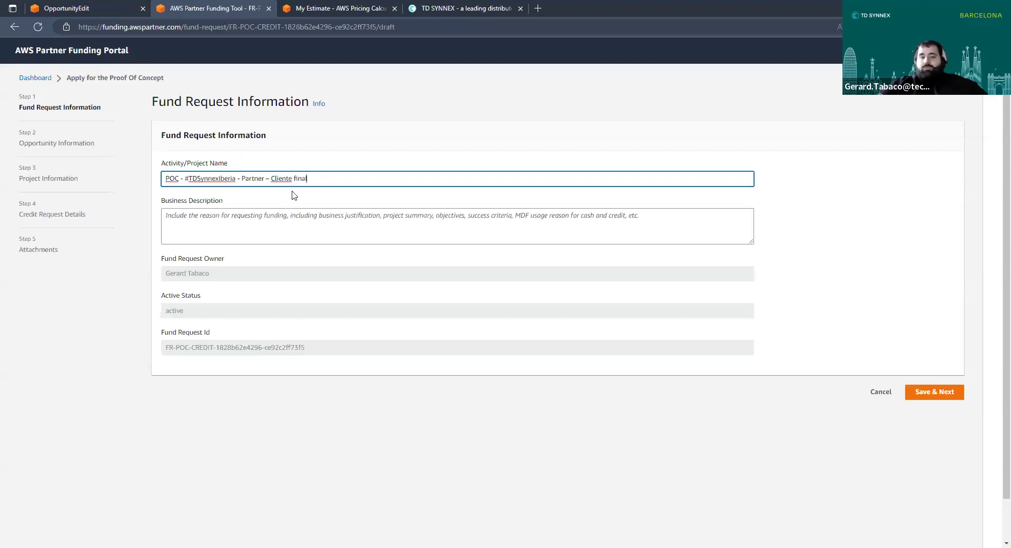
- Fill the Business Description with a long placeholder line of repeated "s" characters, and save to continue to Opportunity Information
{"action": "left_click", "coordinate": [272, 224]}
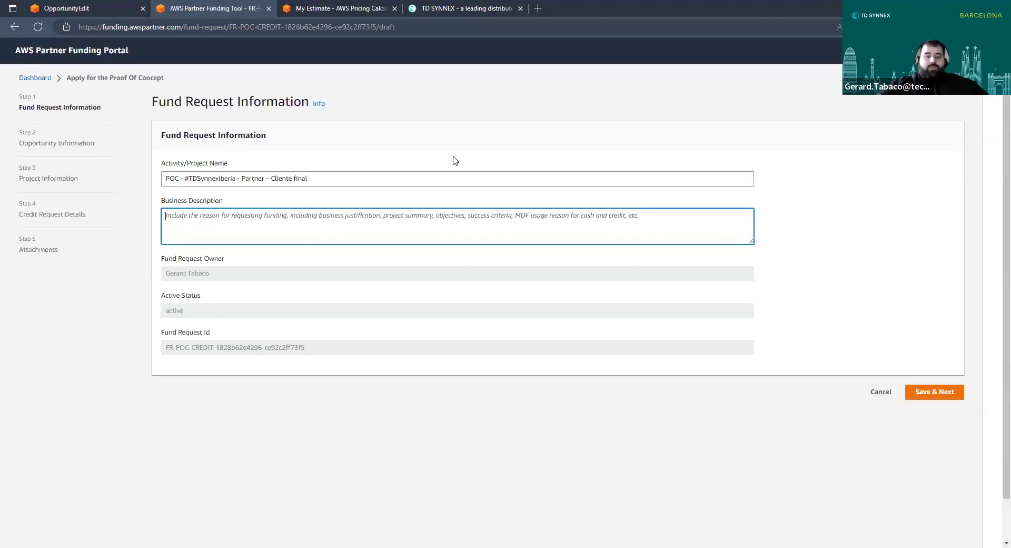
{"action": "type", "text": "ssssssssssssssssssssssssssssssssssssssssss"}
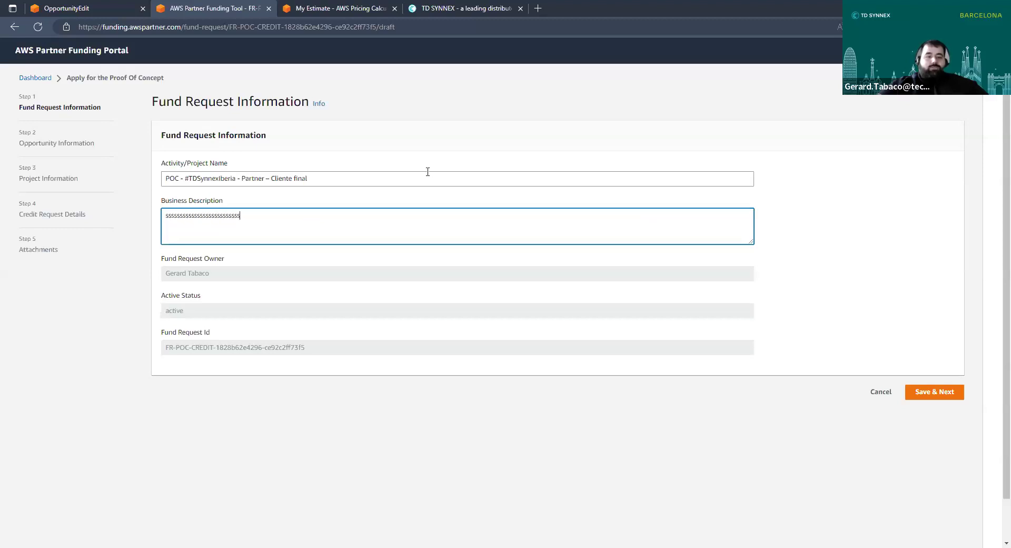
{"action": "type", "text": "sssssssssssssssssssssssssssssssssssssssssssssssssssssssssssssssssssssssss"}
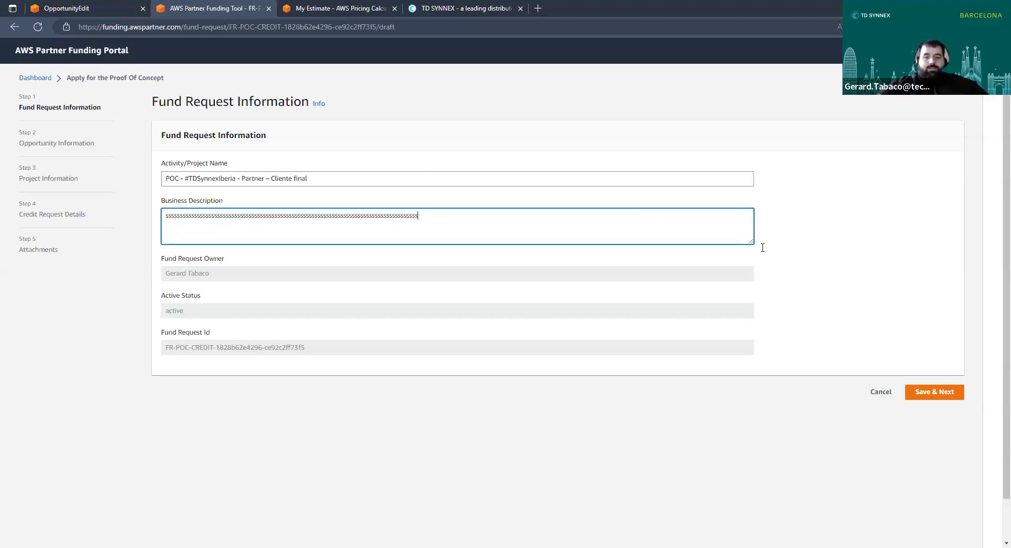
{"action": "type", "text": "ssssssssssssssssssssssssssssssssssssssssssssssssssssssssss"}
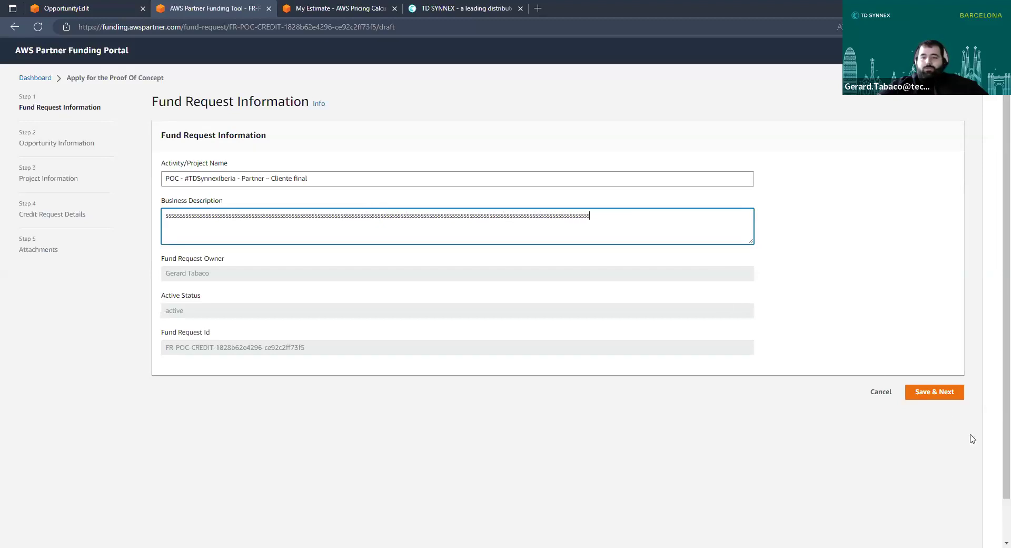
{"action": "type", "text": "ssssssssssssssssssssssssssssss"}
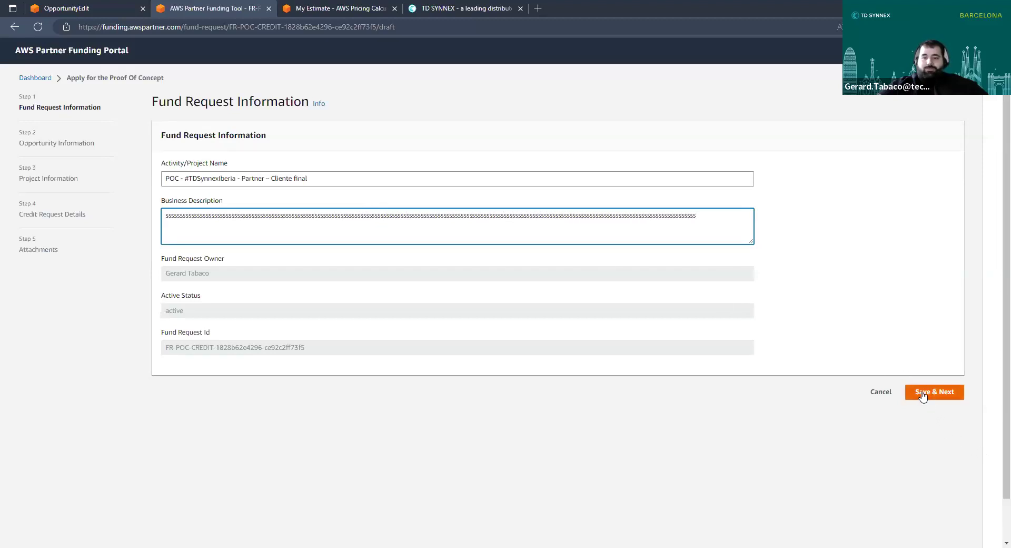
{"action": "left_click", "coordinate": [929, 393]}
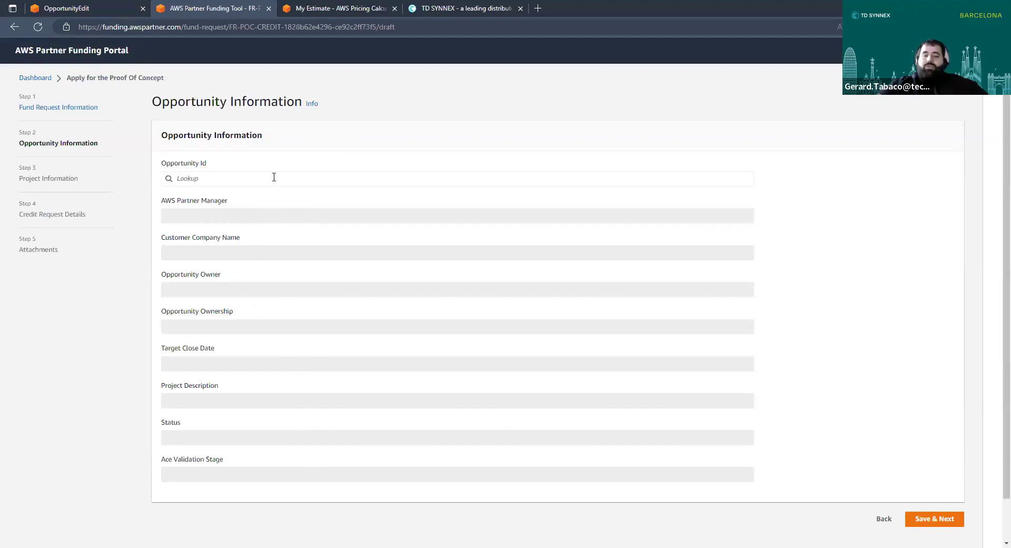
- Switch to the test sharing oppty opportunity in AWS Partner Central and copy its Opportunity Id
{"action": "left_click", "coordinate": [80, 5]}
{"action": "double_click", "coordinate": [304, 88]}
{"action": "left_click", "coordinate": [324, 91]}
{"action": "double_click", "coordinate": [316, 88]}
{"action": "left_click", "coordinate": [327, 90]}
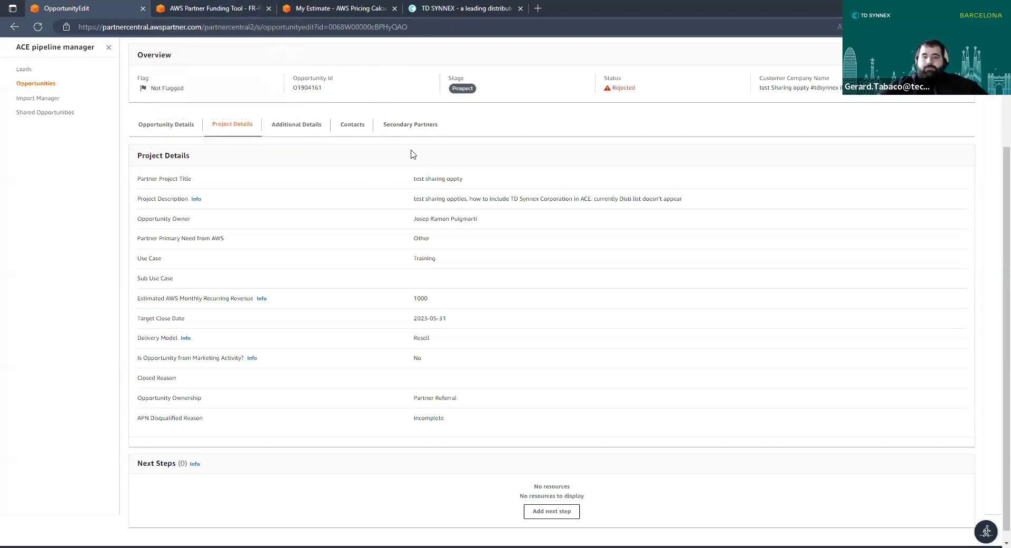
{"action": "double_click", "coordinate": [304, 90]}
{"action": "key", "text": "ctrl+c"}
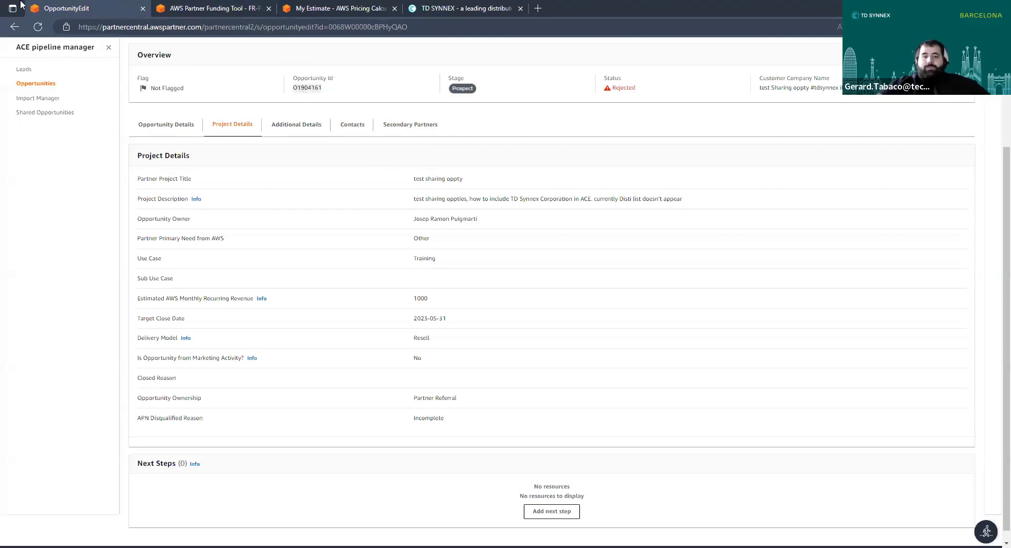
- Return to the AWS Partner Funding Portal, open the Opportunity Id lookup, and search for the copied opportunity ID
{"action": "left_click", "coordinate": [189, 6]}
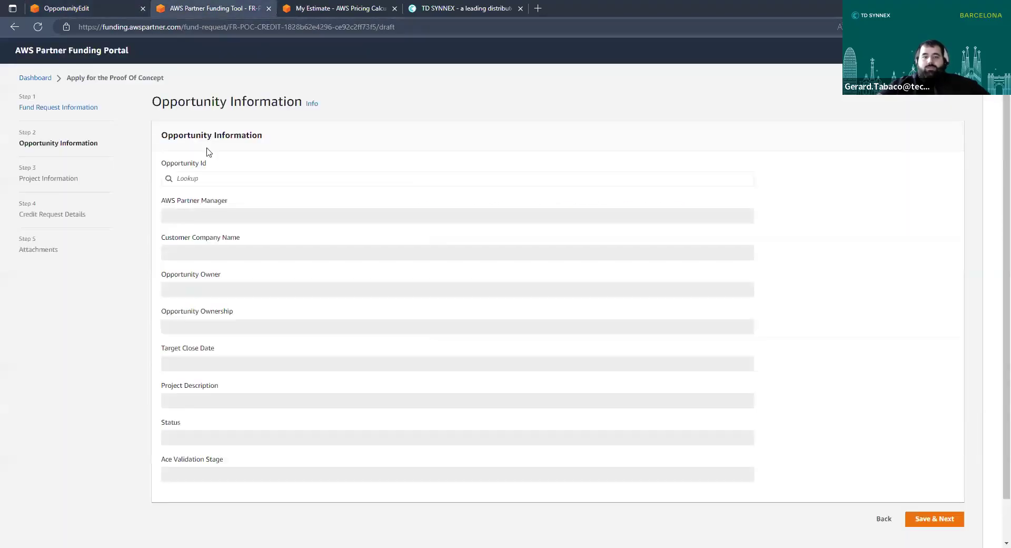
{"action": "left_click", "coordinate": [205, 179]}
{"action": "left_click", "coordinate": [102, 222]}
{"action": "left_click", "coordinate": [112, 197]}
{"action": "key", "text": "ctrl+v"}
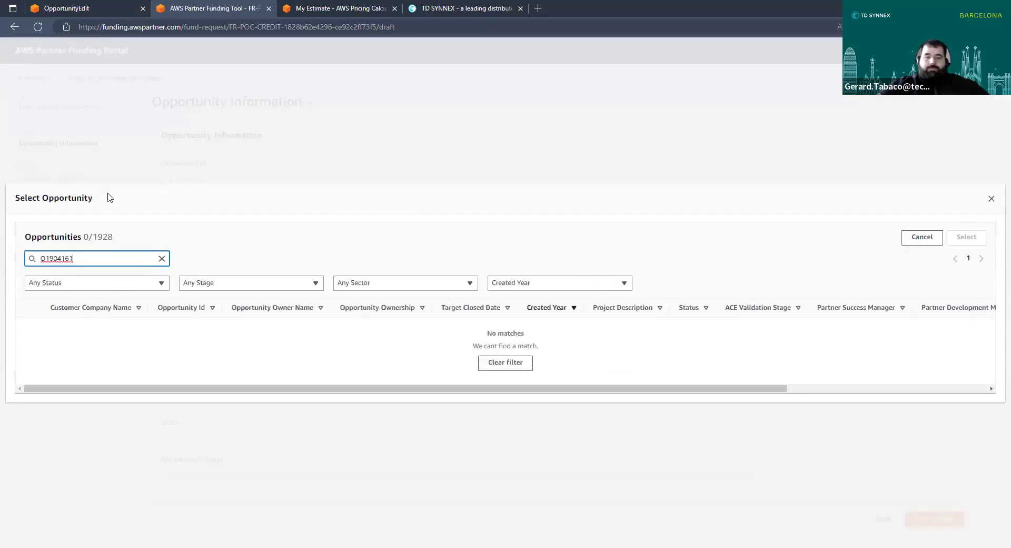
- Replace the ID search with a search for "nues", and clear it to list all opportunities
{"action": "key", "text": "ctrl+a"}
{"action": "key", "text": "BackSpace"}
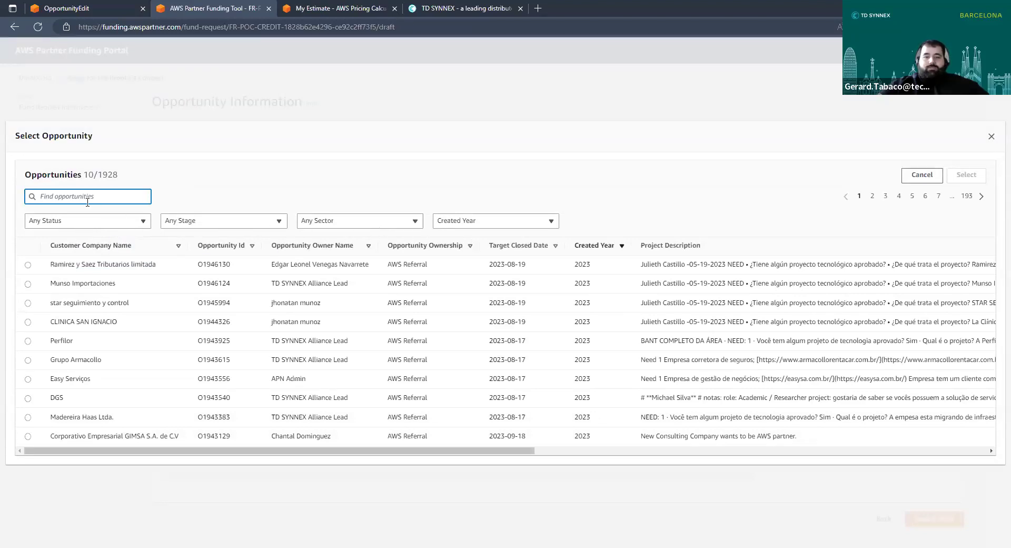
{"action": "type", "text": "nues"}
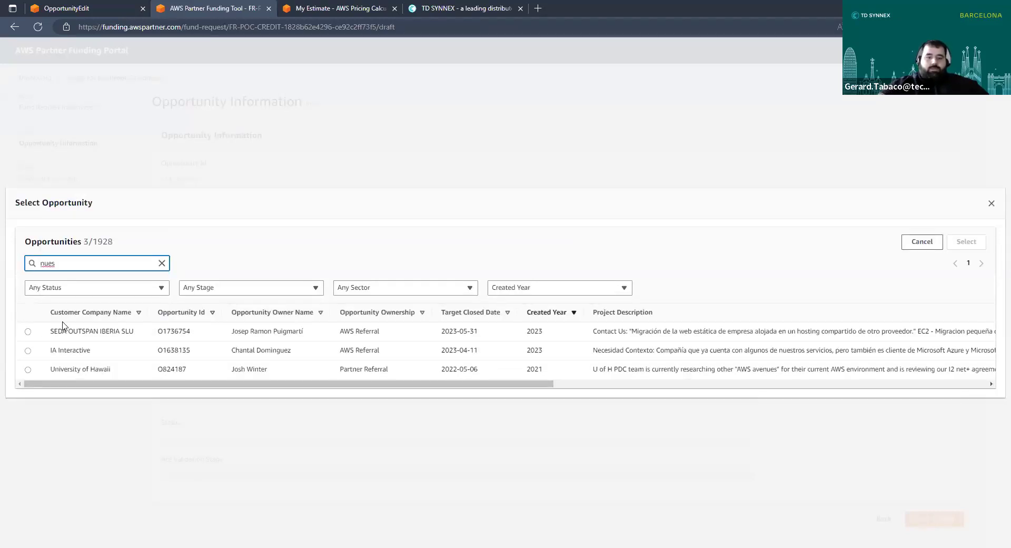
{"action": "key", "text": "BackSpace"}
{"action": "key", "text": "BackSpace"}
{"action": "key", "text": "BackSpace"}
{"action": "key", "text": "BackSpace"}
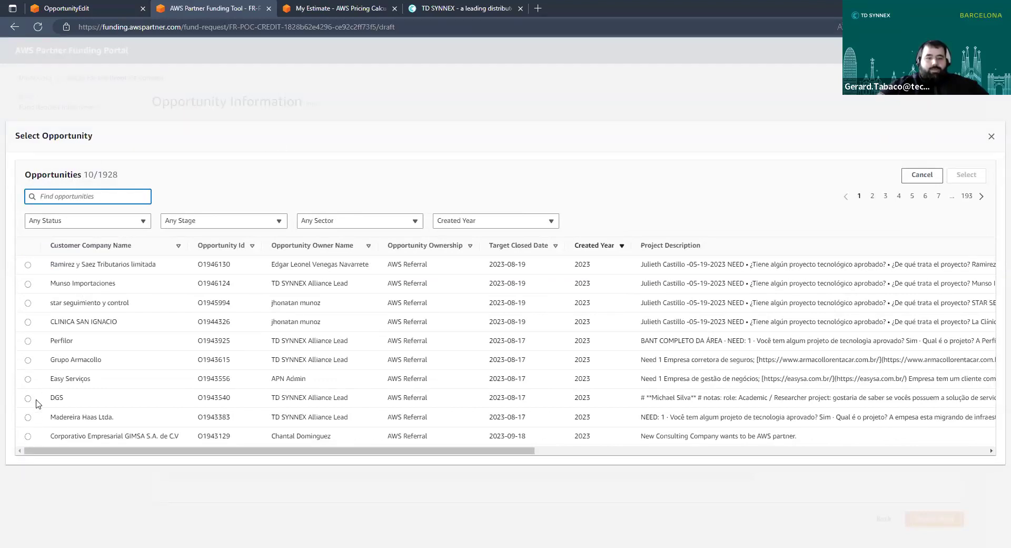
- Link the Perfilor opportunity to the fund request, and save to continue to Project Information
{"action": "left_click", "coordinate": [28, 341]}
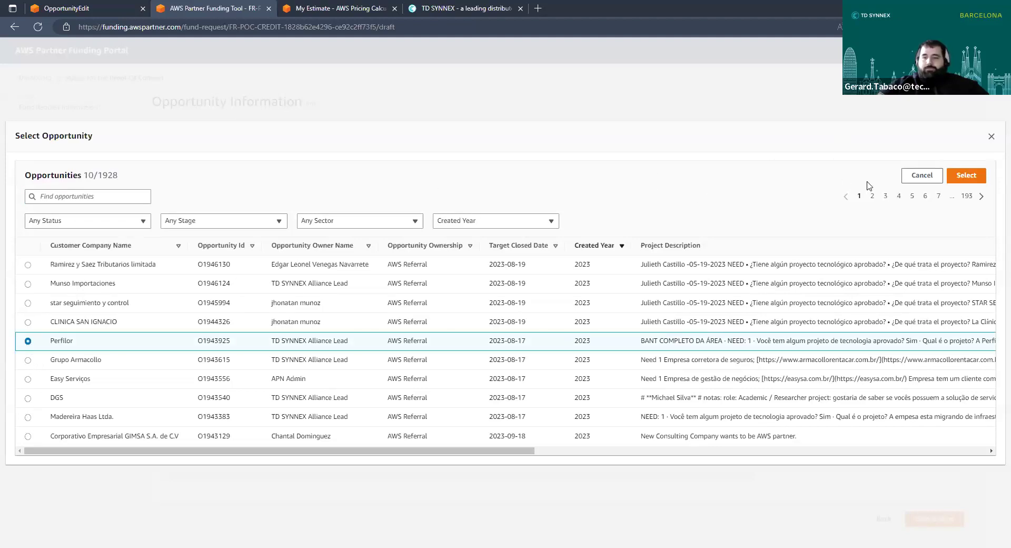
{"action": "left_click", "coordinate": [967, 179]}
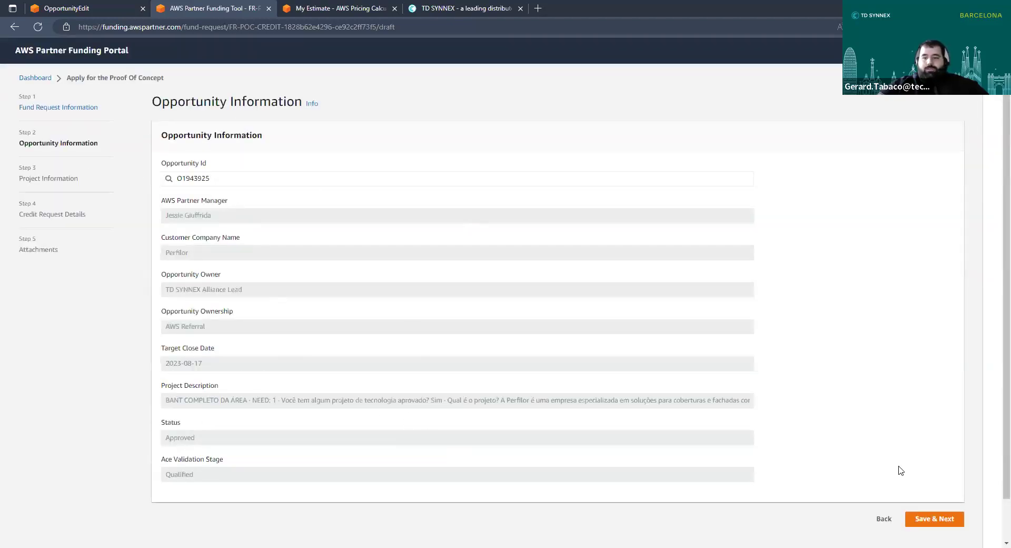
{"action": "left_click", "coordinate": [933, 519]}
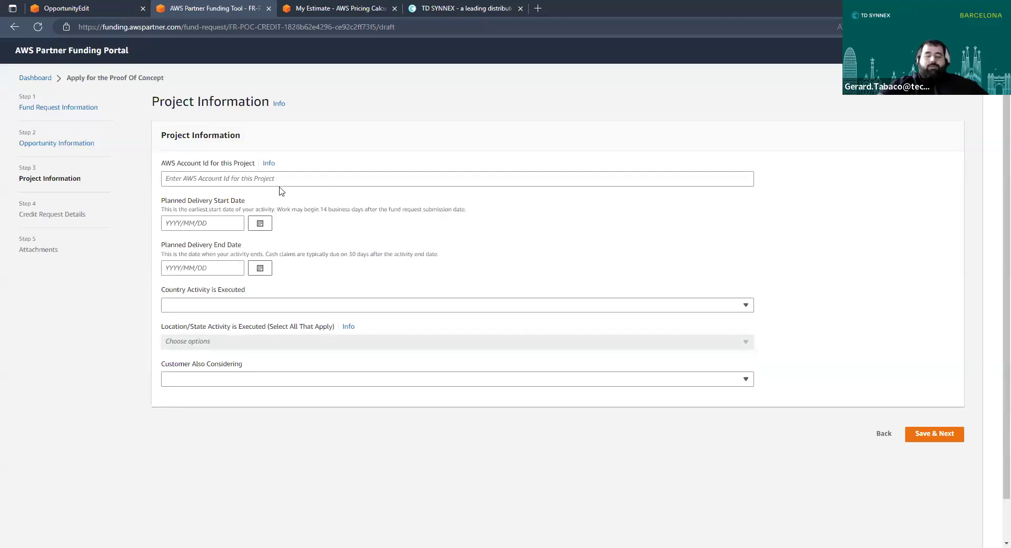
- Enter the 12-digit AWS account ID for this project
{"action": "left_click", "coordinate": [228, 184]}
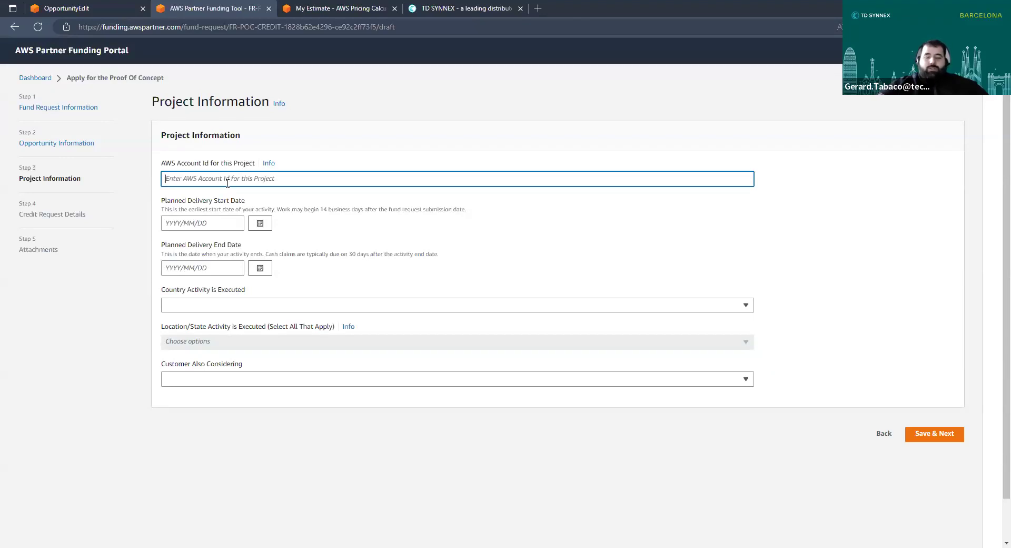
{"action": "type", "text": "123456"}
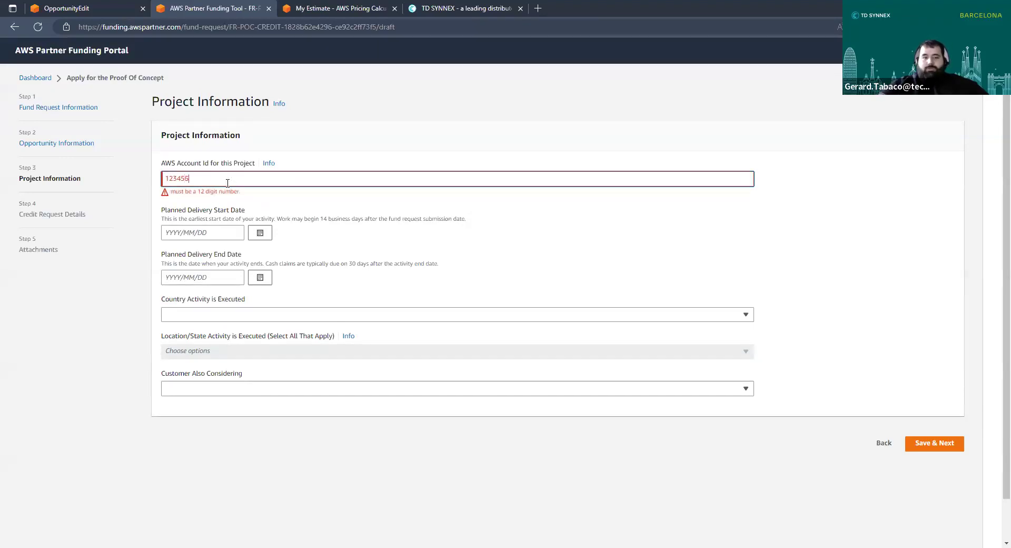
{"action": "type", "text": "789123"}
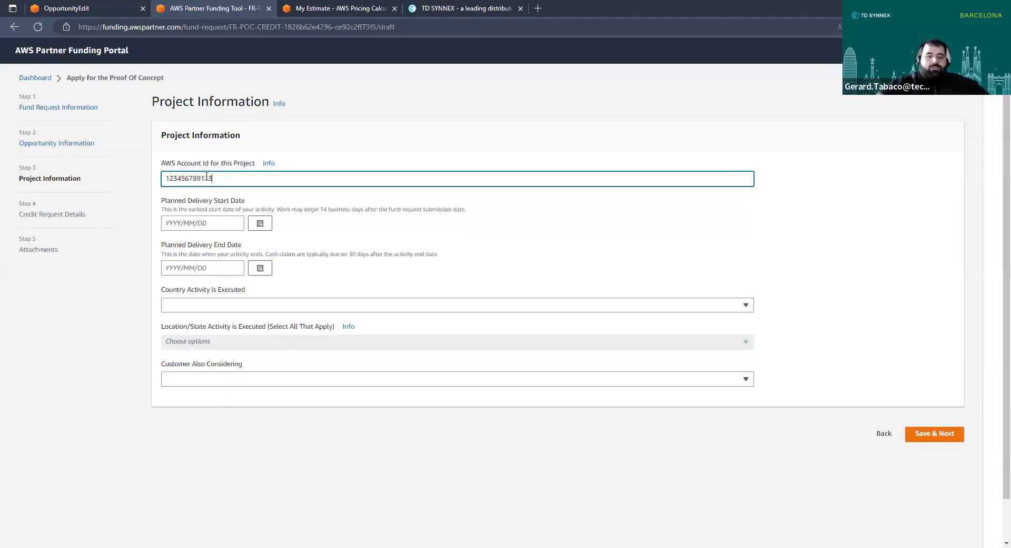
- Set the planned delivery start date to 2023/06/12 and the planned delivery end date to 2023/07/31
{"action": "left_click", "coordinate": [260, 223]}
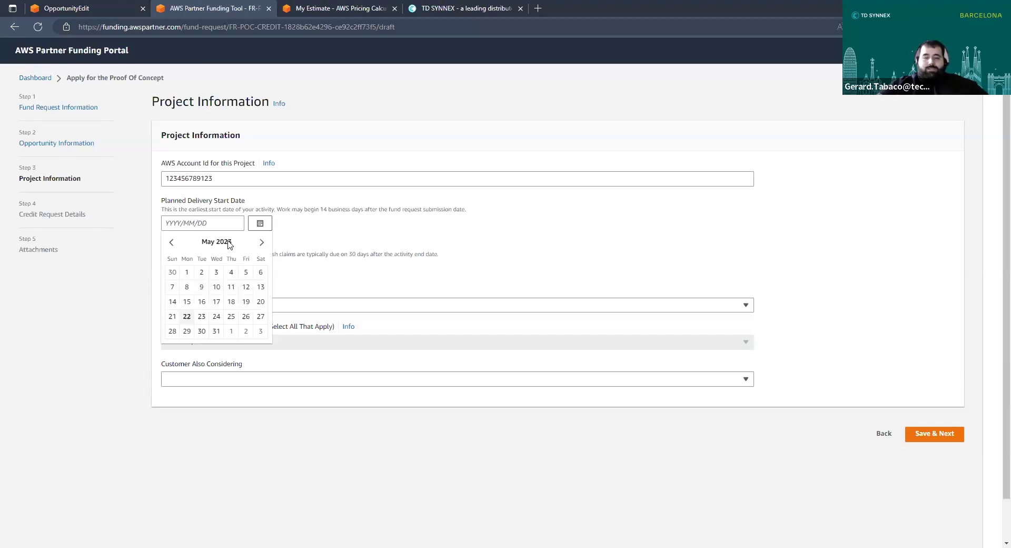
{"action": "left_click", "coordinate": [263, 243]}
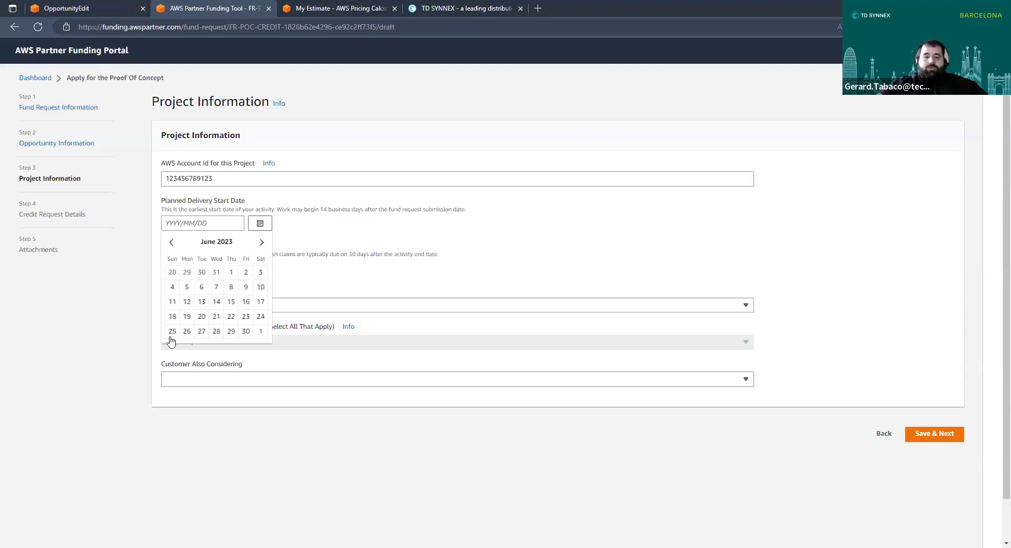
{"action": "left_click", "coordinate": [187, 302]}
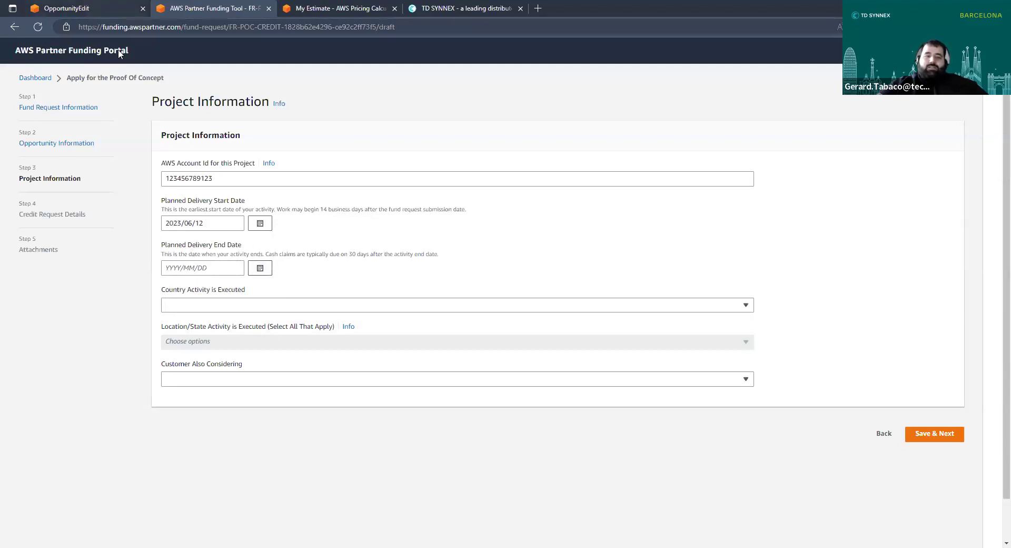
{"action": "left_click", "coordinate": [260, 269]}
{"action": "left_click", "coordinate": [263, 287]}
{"action": "left_click", "coordinate": [263, 287]}
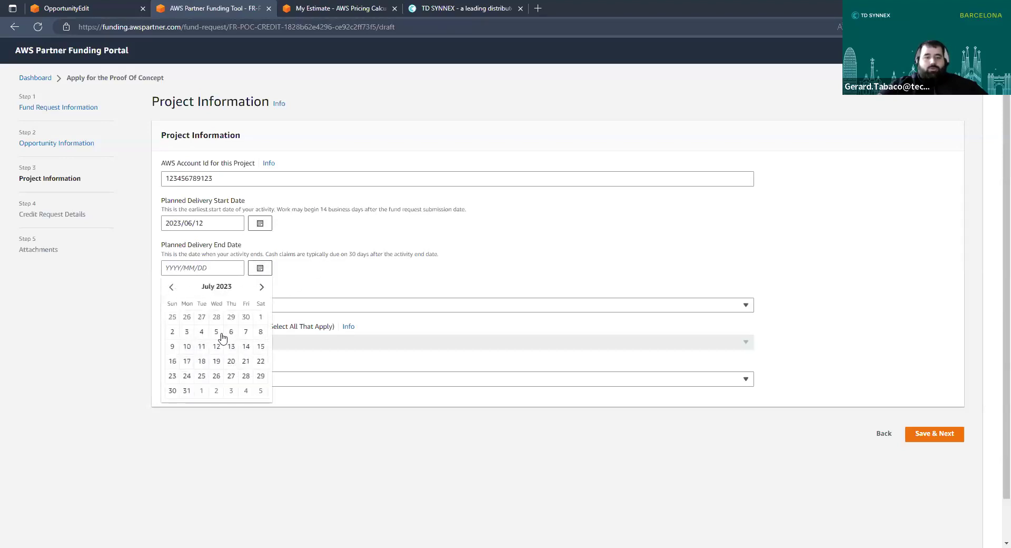
{"action": "left_click", "coordinate": [187, 390]}
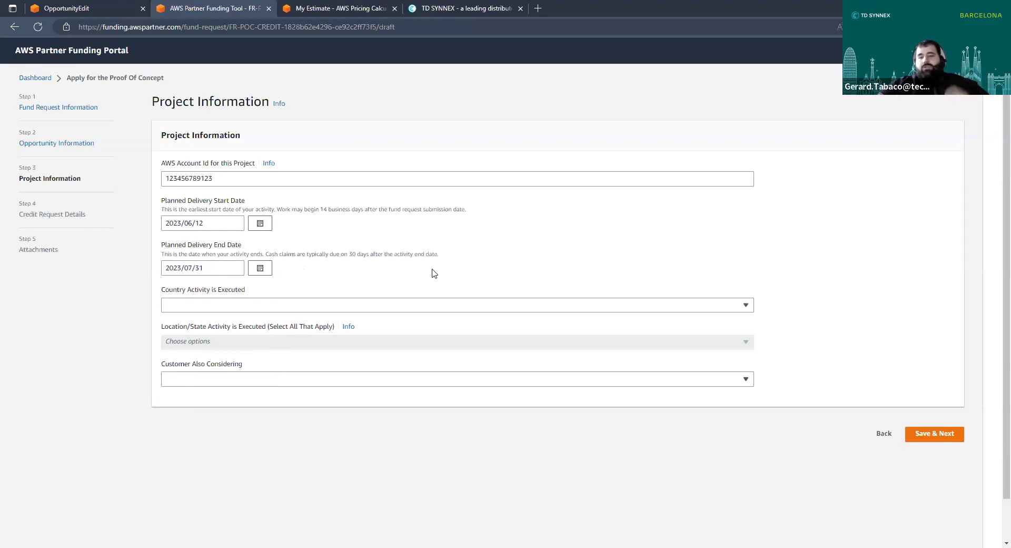
- Set the country of activity to Spain and Customer Also Considering to No Competition, and continue to Credit Request Details
{"action": "left_click", "coordinate": [295, 309]}
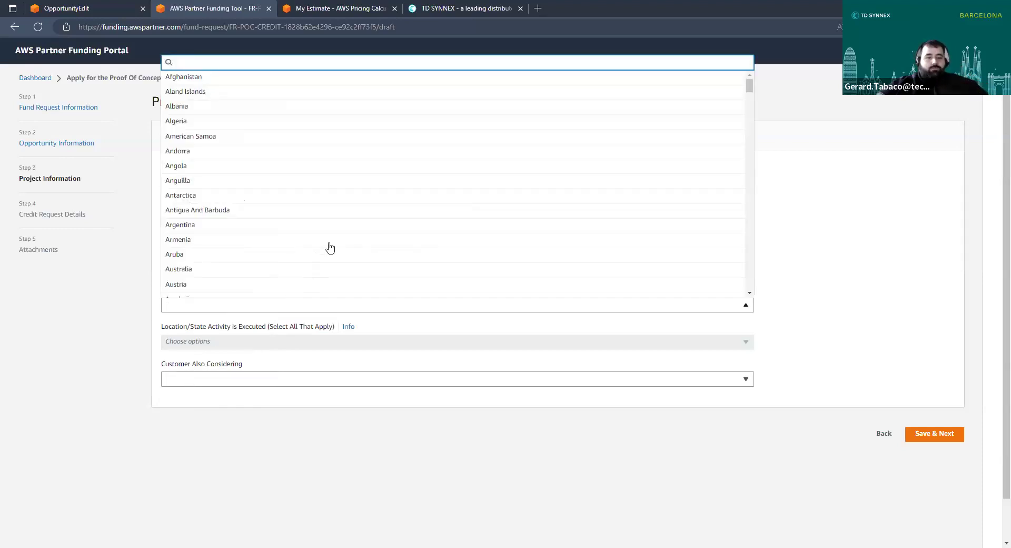
{"action": "type", "text": "spa"}
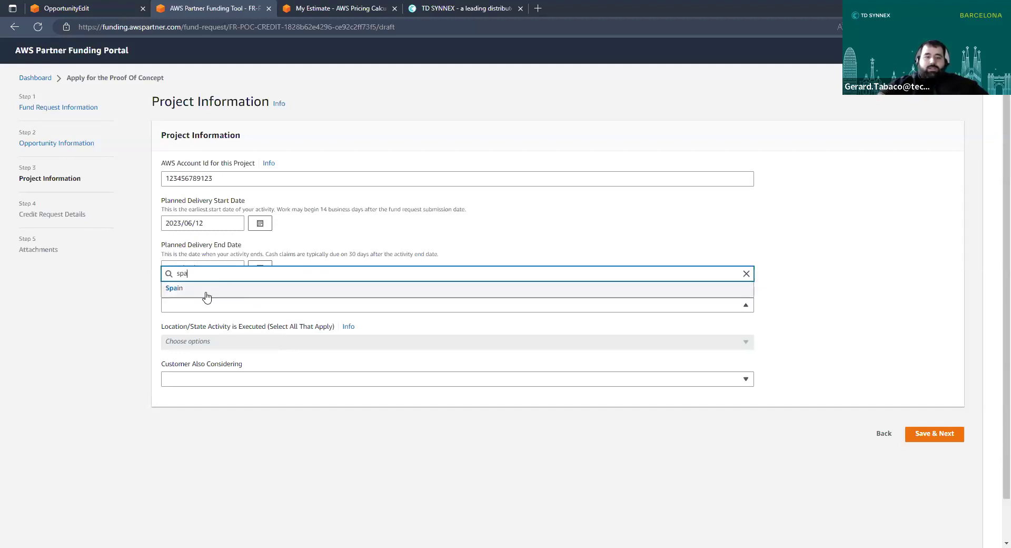
{"action": "left_click", "coordinate": [531, 289]}
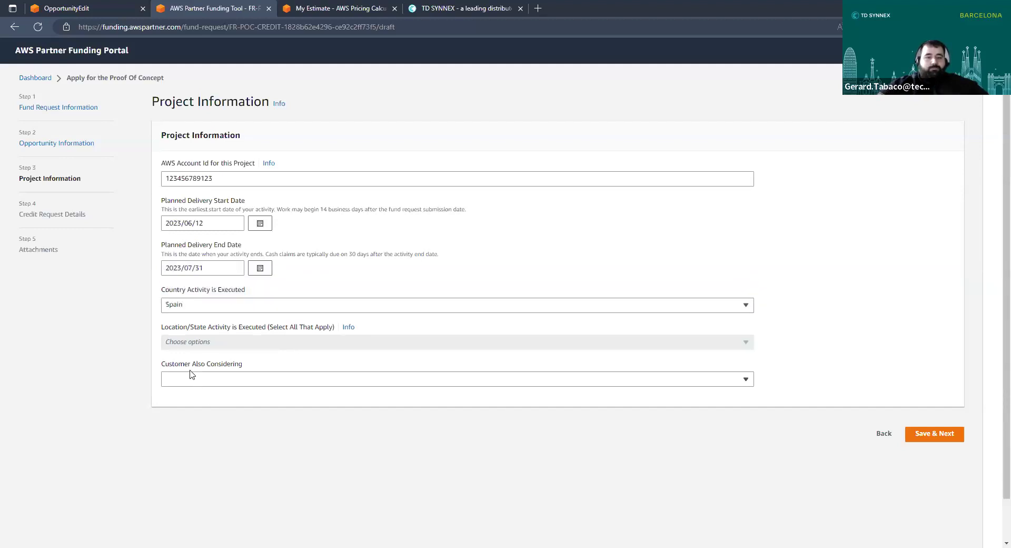
{"action": "left_click", "coordinate": [256, 379]}
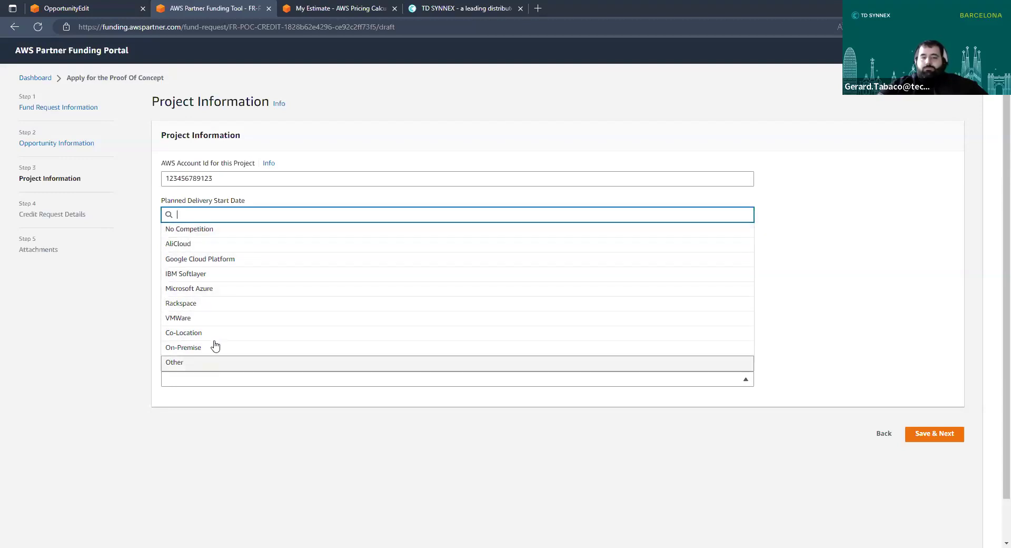
{"action": "left_click", "coordinate": [236, 232]}
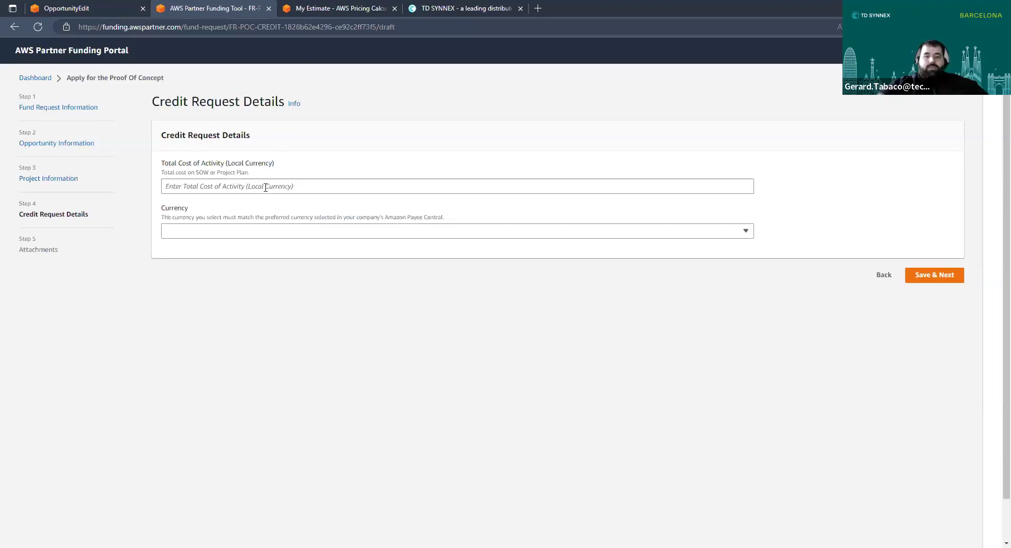
- Look up the 12-month total in the AWS Pricing Calculator estimate, and enter 27,292 as the Total Cost of Activity in the funding portal
{"action": "left_click", "coordinate": [266, 186]}
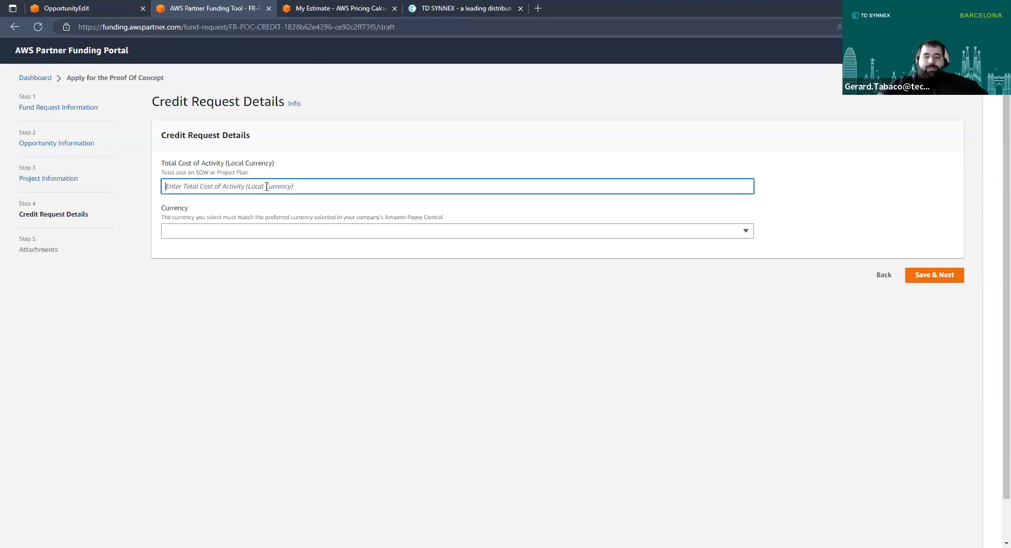
{"action": "left_click_drag", "start_coordinate": [161, 163], "coordinate": [281, 164]}
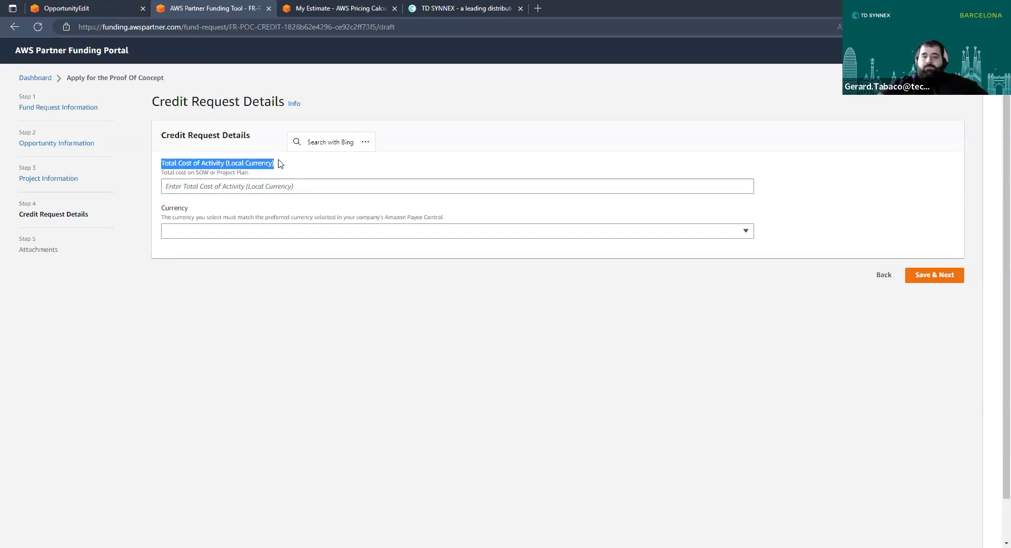
{"action": "left_click", "coordinate": [255, 186]}
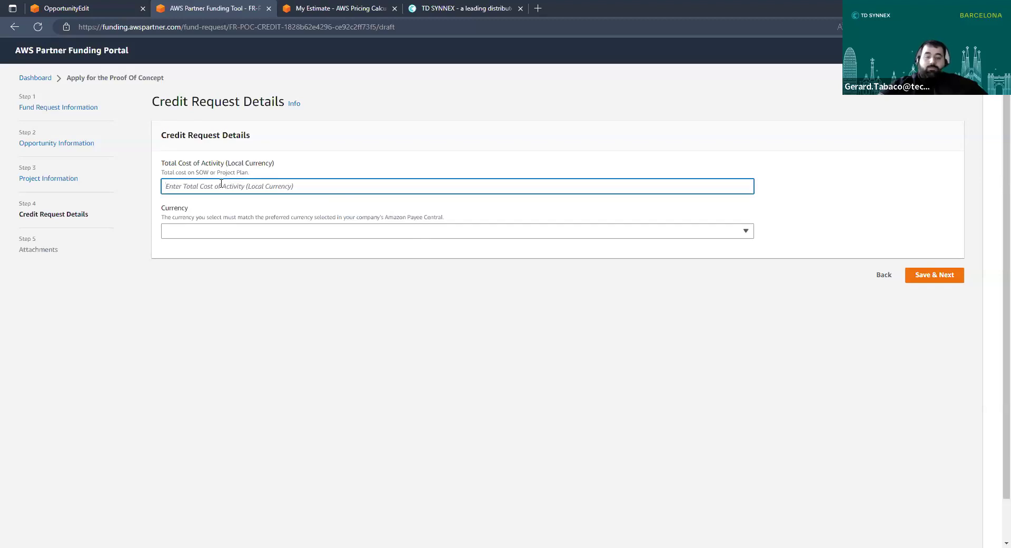
{"action": "key", "text": "ctrl+Tab"}
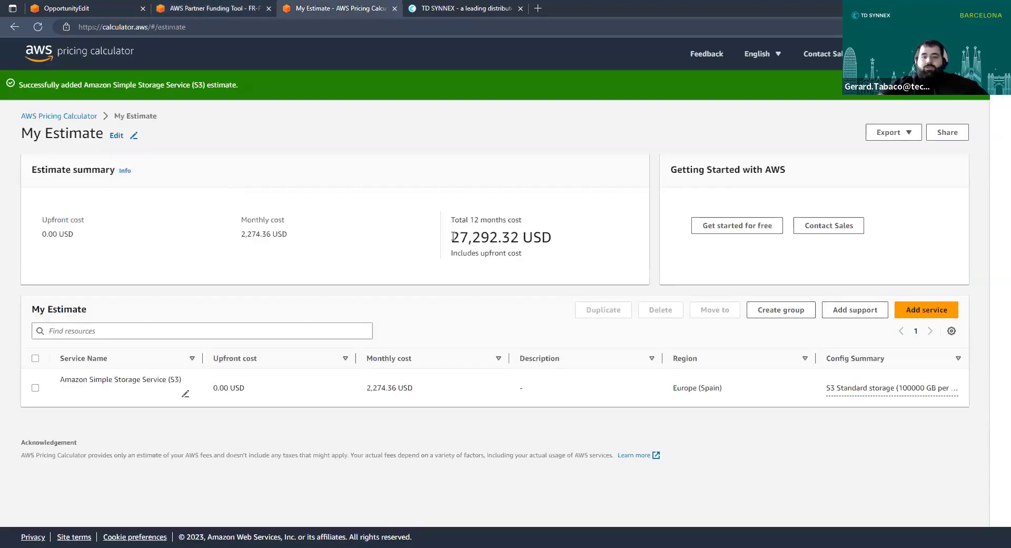
{"action": "key", "text": "ctrl+shift+Tab"}
{"action": "type", "text": "27,"}
{"action": "type", "text": "29"}
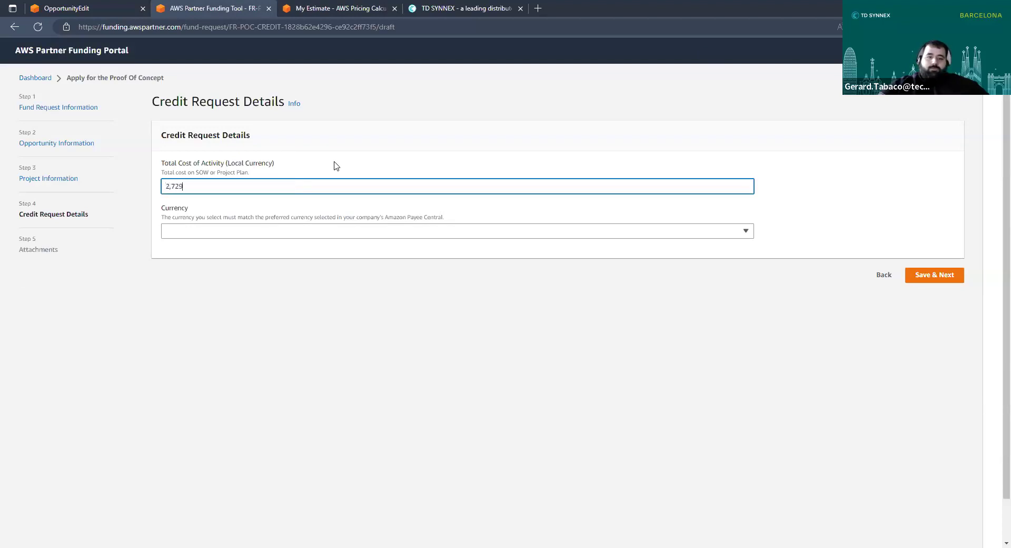
{"action": "type", "text": "2"}
- Set the credit request currency to USD, and save to continue to Attachments
{"action": "left_click", "coordinate": [580, 231]}
{"action": "type", "text": "us"}
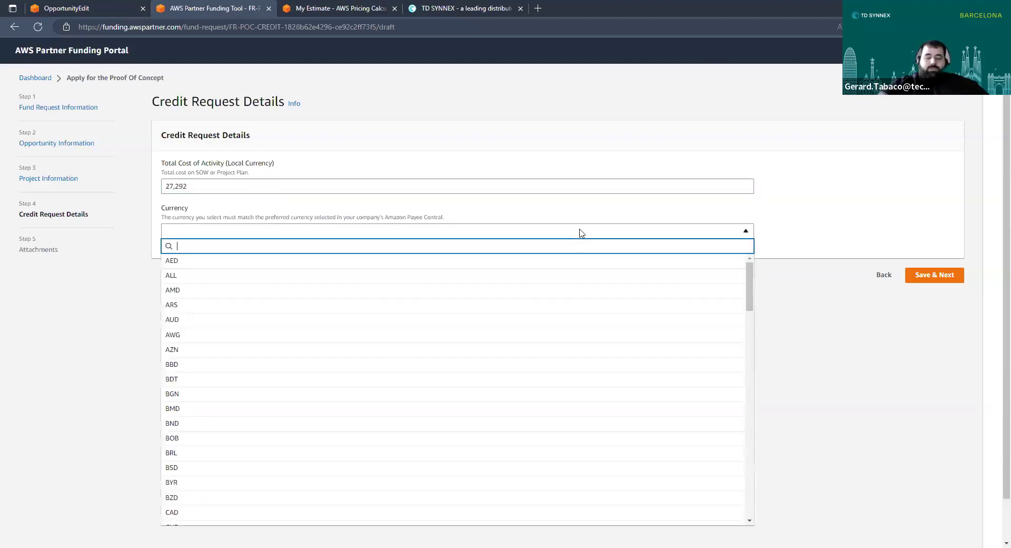
{"action": "key", "text": "Down"}
{"action": "key", "text": "Return"}
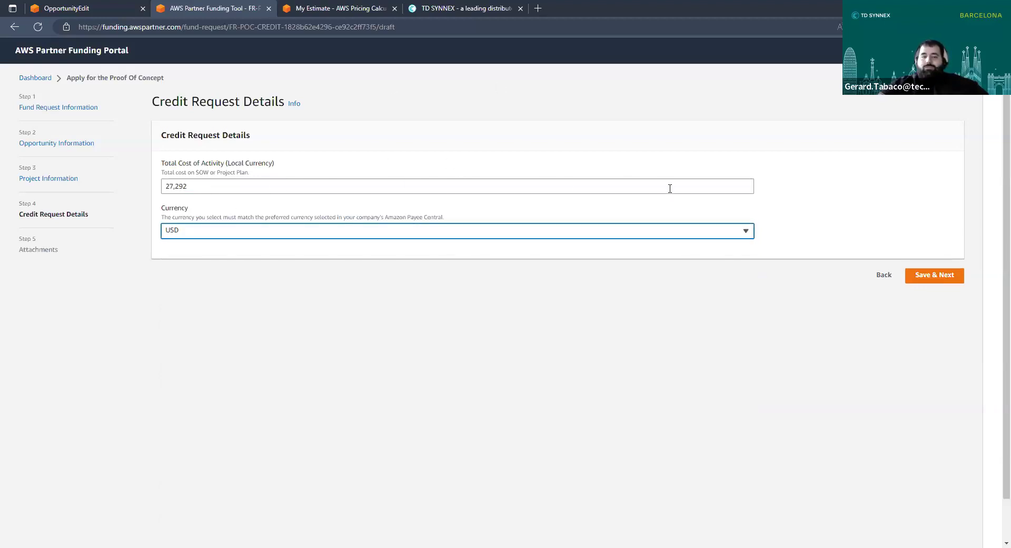
{"action": "left_click", "coordinate": [934, 276]}
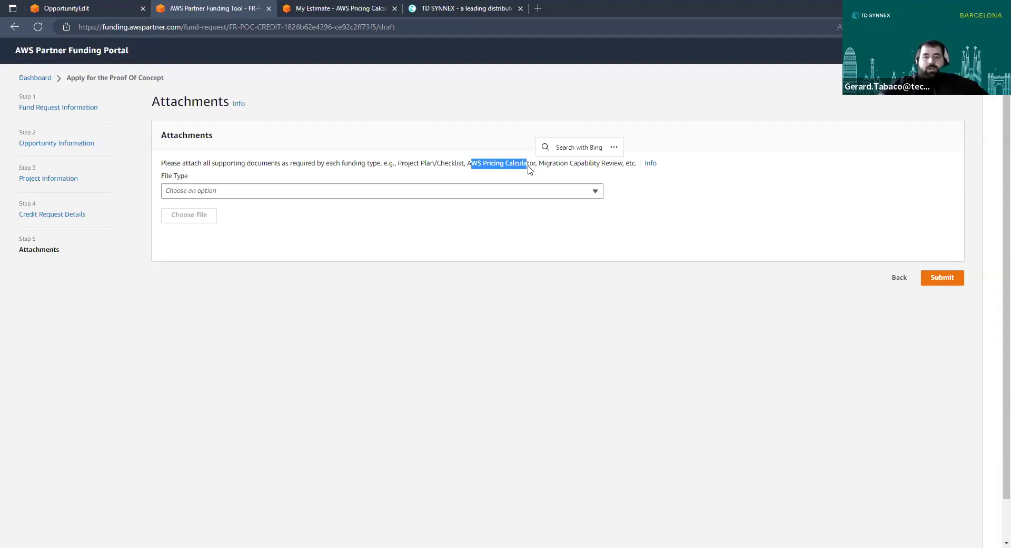
{"action": "left_click_drag", "start_coordinate": [397, 168], "coordinate": [465, 169]}
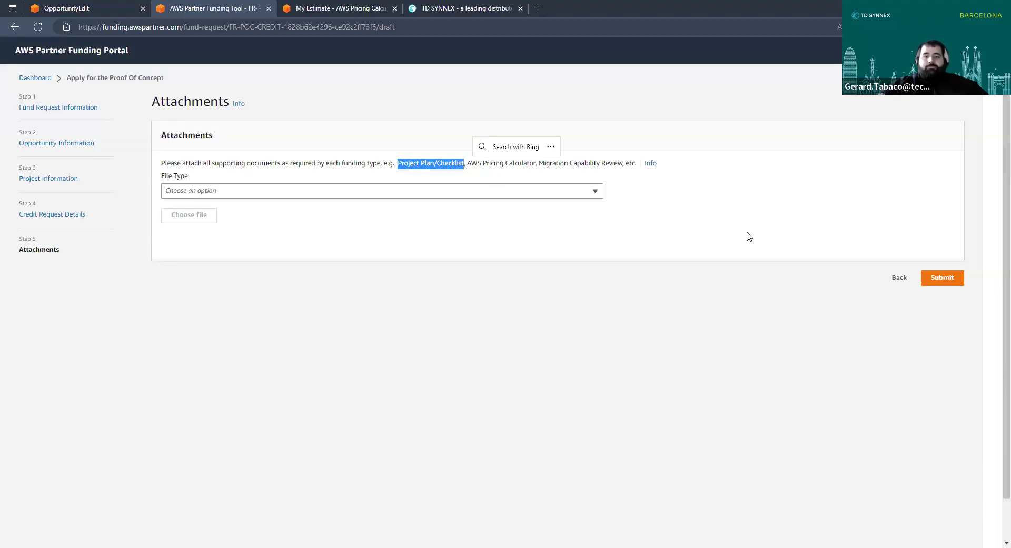
{"action": "left_click", "coordinate": [438, 133]}
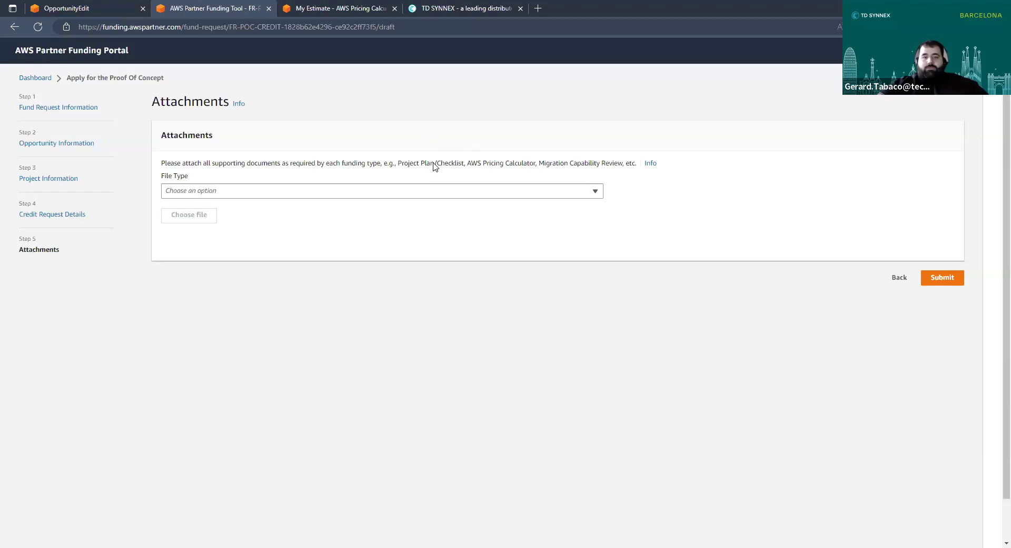
{"action": "key", "text": "ctrl+Tab"}
{"action": "key", "text": "ctrl+Tab"}
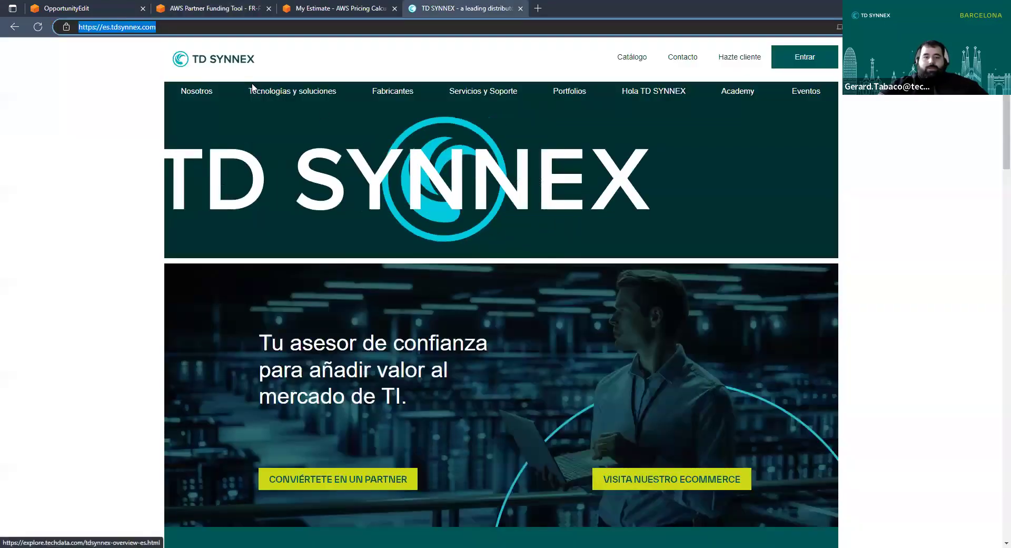
{"action": "left_click", "coordinate": [197, 15]}
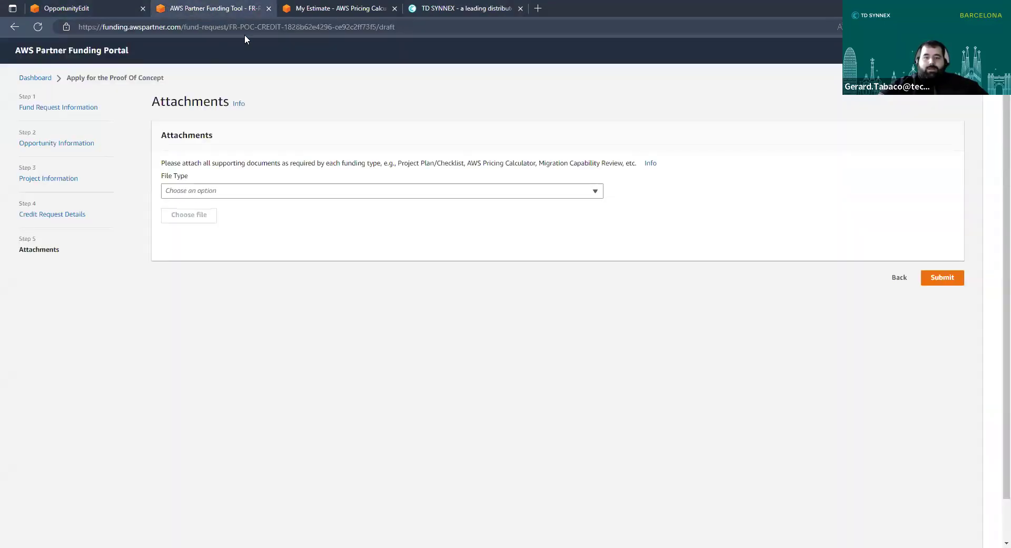
- Switch to the AWS Pricing Calculator and export My Estimate in PDF format
{"action": "key", "text": "ctrl+Tab"}
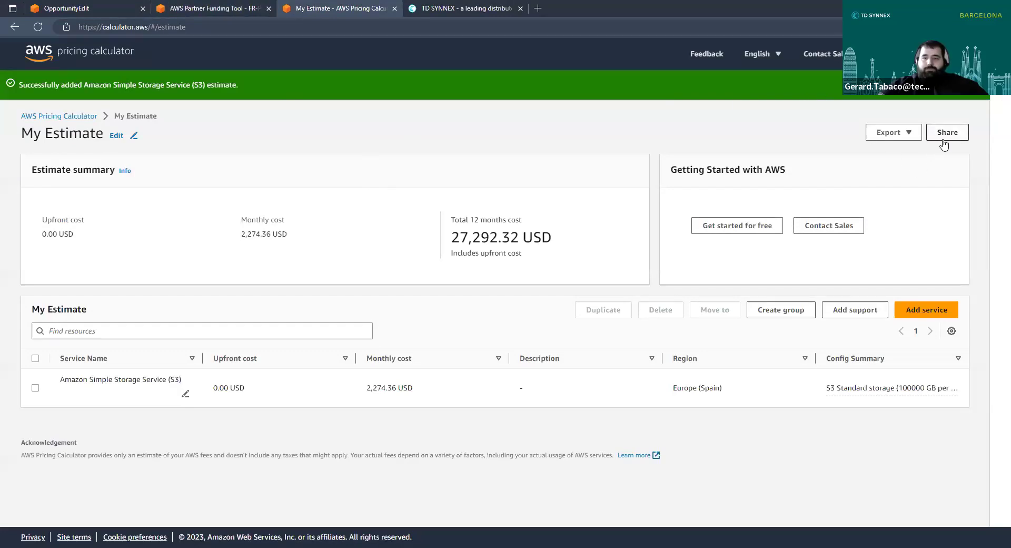
{"action": "left_click", "coordinate": [902, 135]}
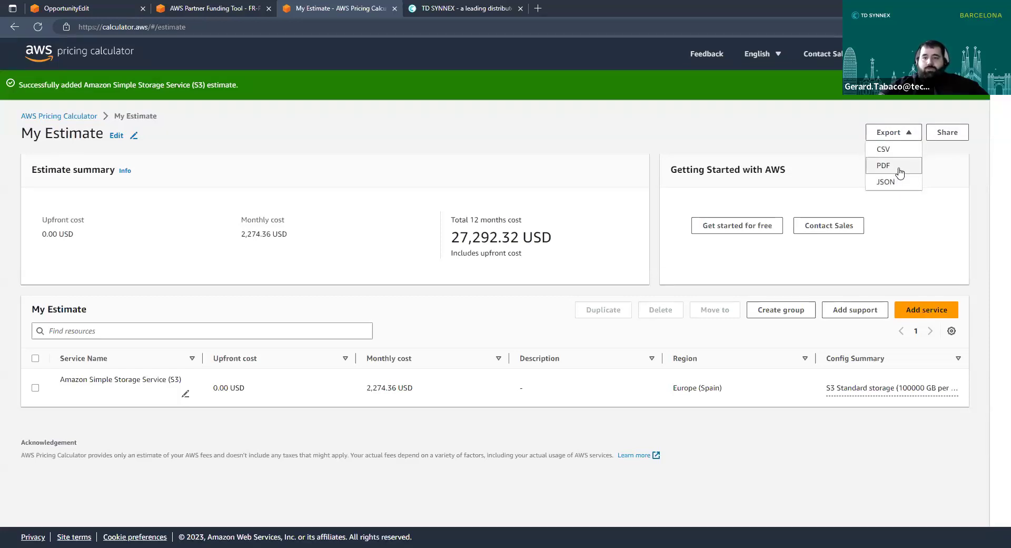
{"action": "left_click", "coordinate": [901, 167]}
{"action": "left_click", "coordinate": [362, 289]}
{"action": "left_click", "coordinate": [636, 381]}
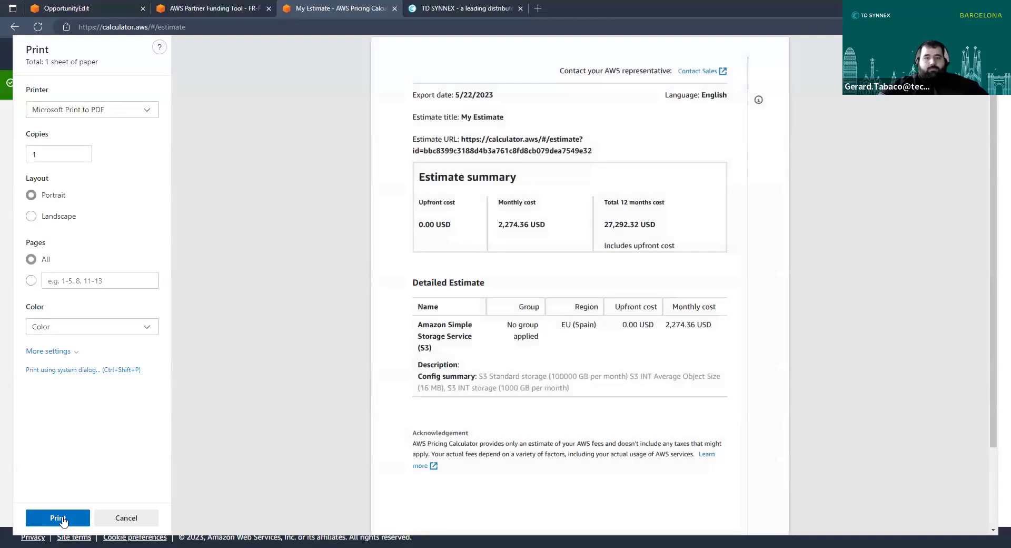
- Print the exported estimate with Microsoft Print to PDF, and save it on the Desktop as Test
{"action": "left_click", "coordinate": [62, 520]}
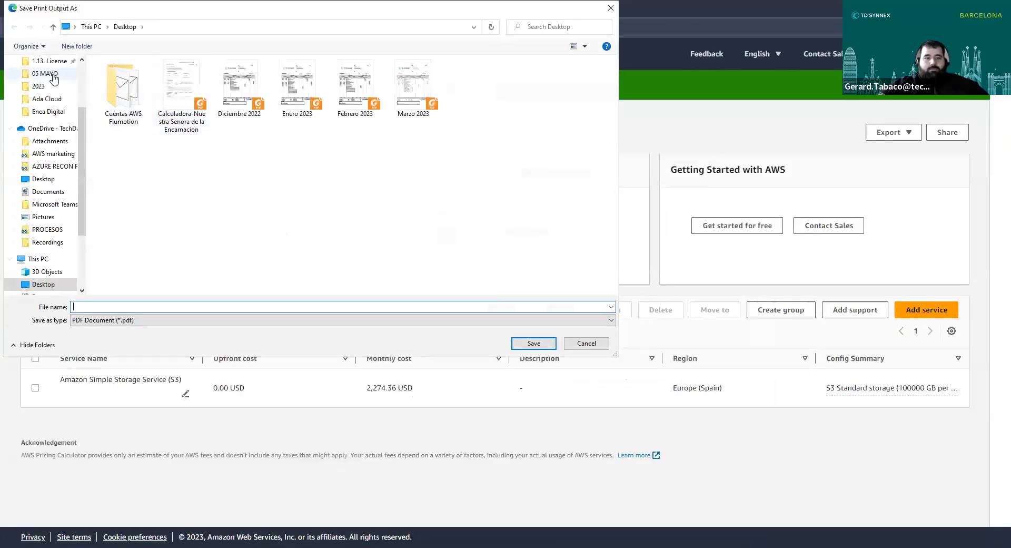
{"action": "scroll", "coordinate": [46, 65], "scroll_direction": "up", "scroll_amount": 2}
{"action": "left_click", "coordinate": [44, 62]}
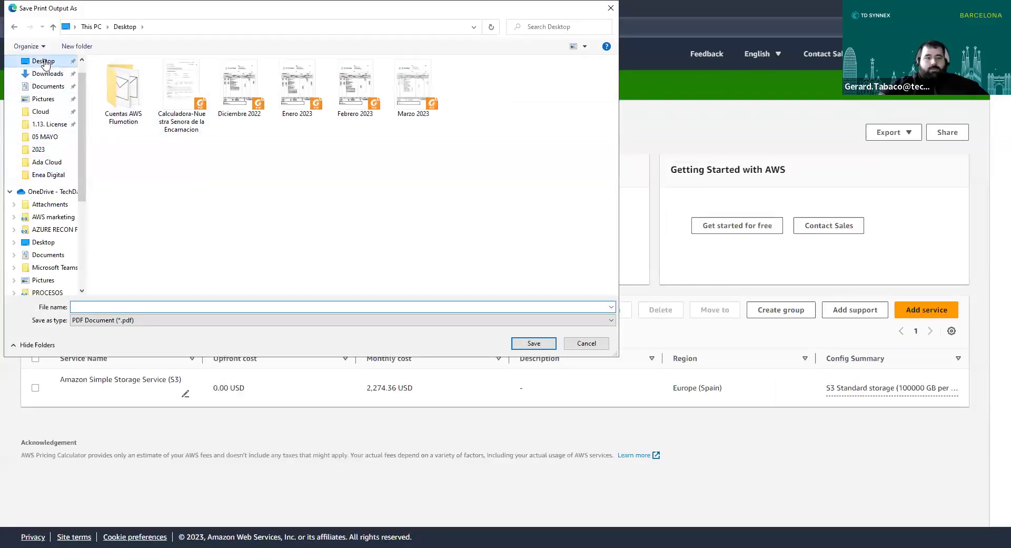
{"action": "left_click", "coordinate": [190, 306]}
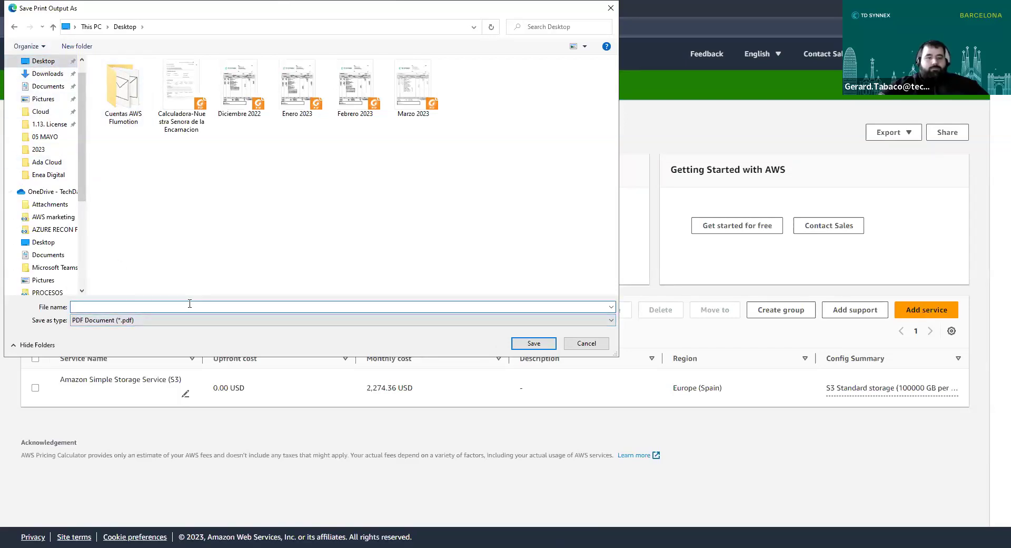
{"action": "type", "text": "Test"}
{"action": "left_click", "coordinate": [534, 343]}
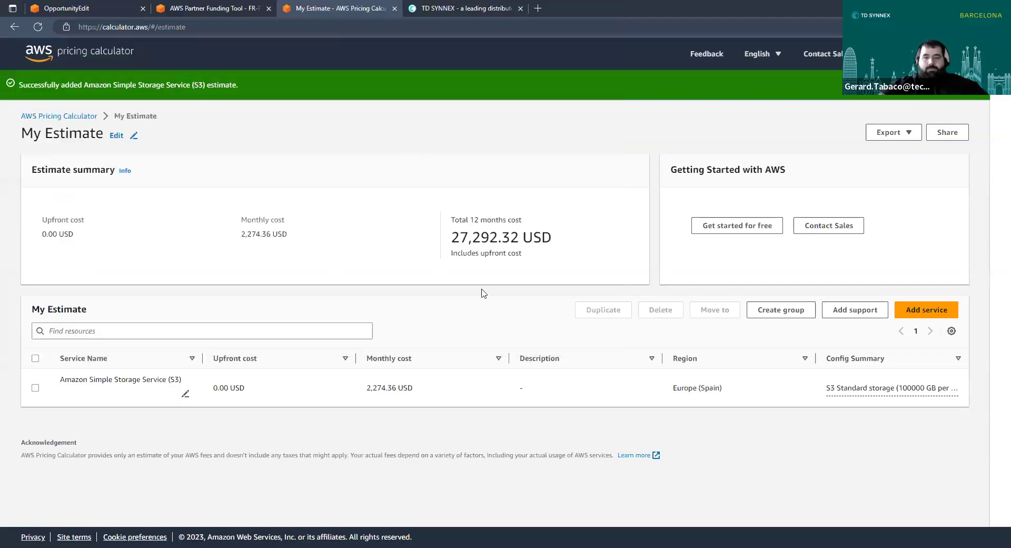
- Switch to the AWS Partner Funding Portal, attach the Desktop file test as an AWS Pricing Calculator document, and submit the fund request
{"action": "left_click", "coordinate": [193, 8]}
{"action": "left_click", "coordinate": [259, 191]}
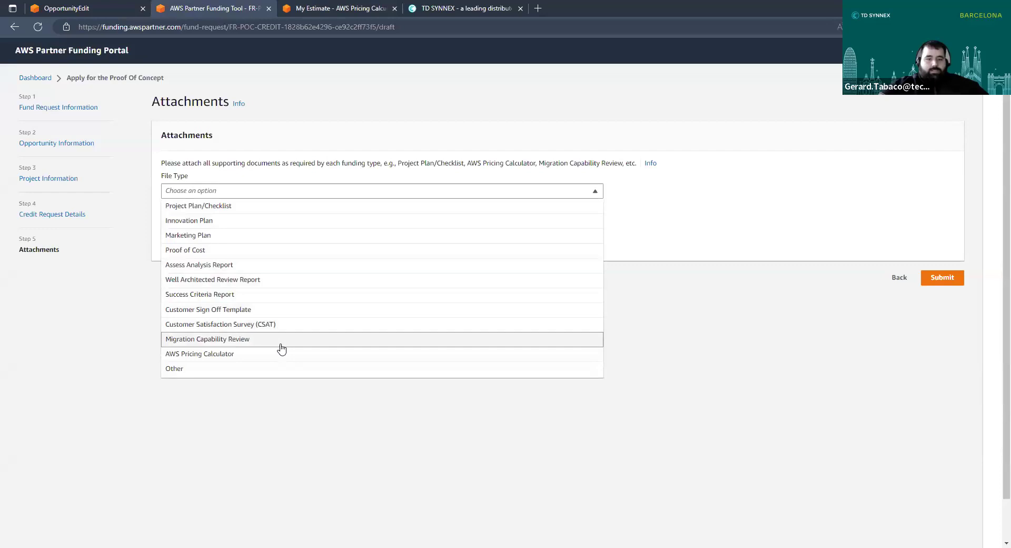
{"action": "left_click", "coordinate": [265, 354]}
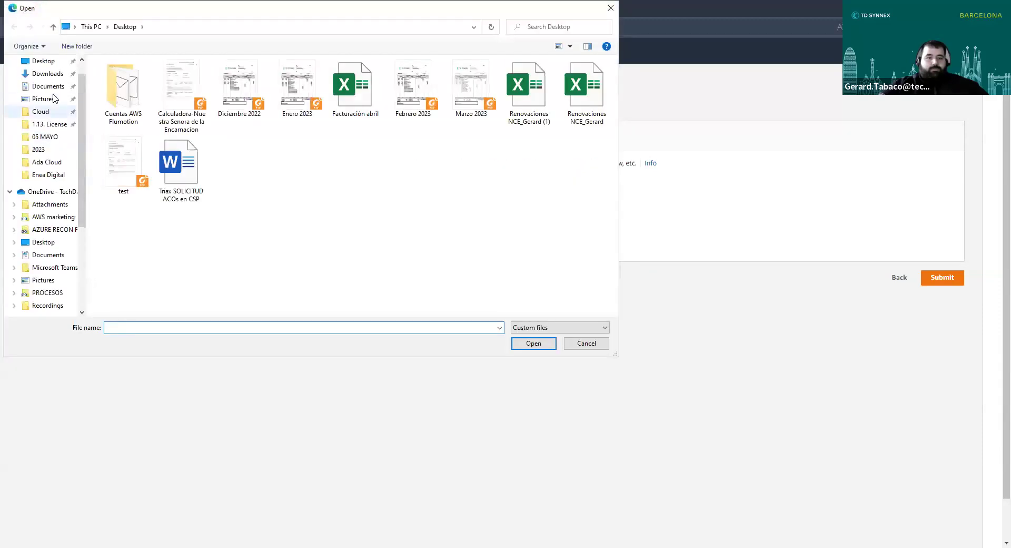
{"action": "left_click", "coordinate": [43, 61]}
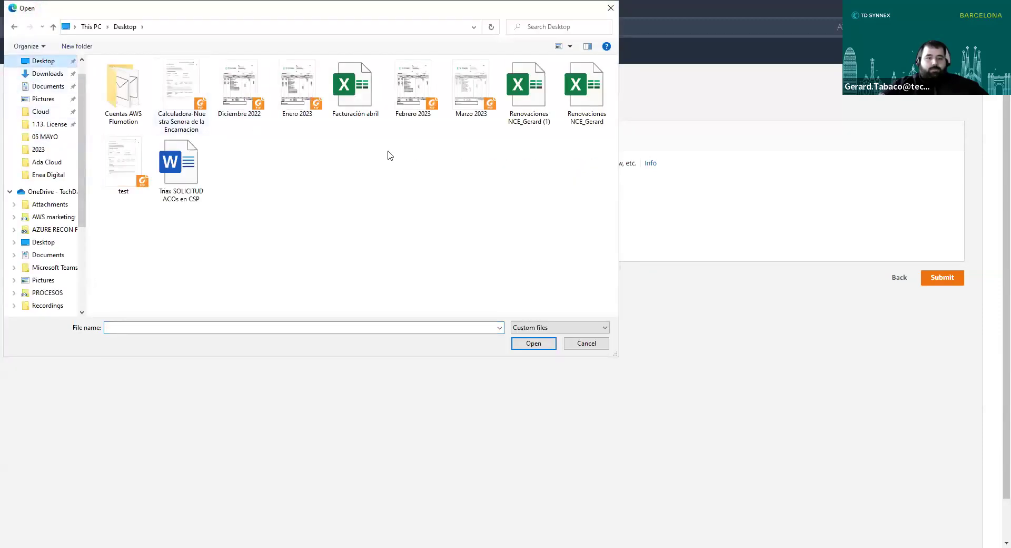
{"action": "left_click", "coordinate": [133, 164]}
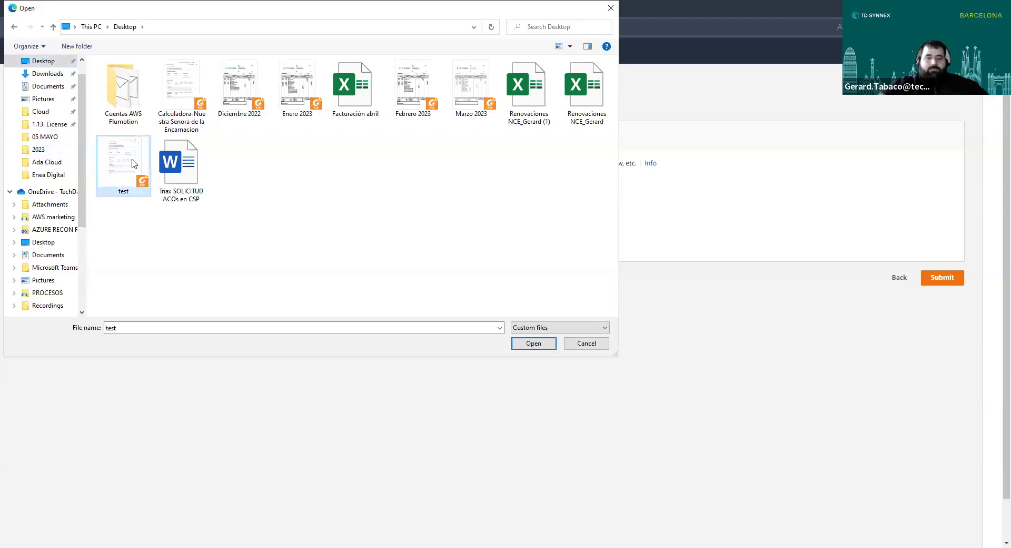
{"action": "double_click", "coordinate": [133, 164]}
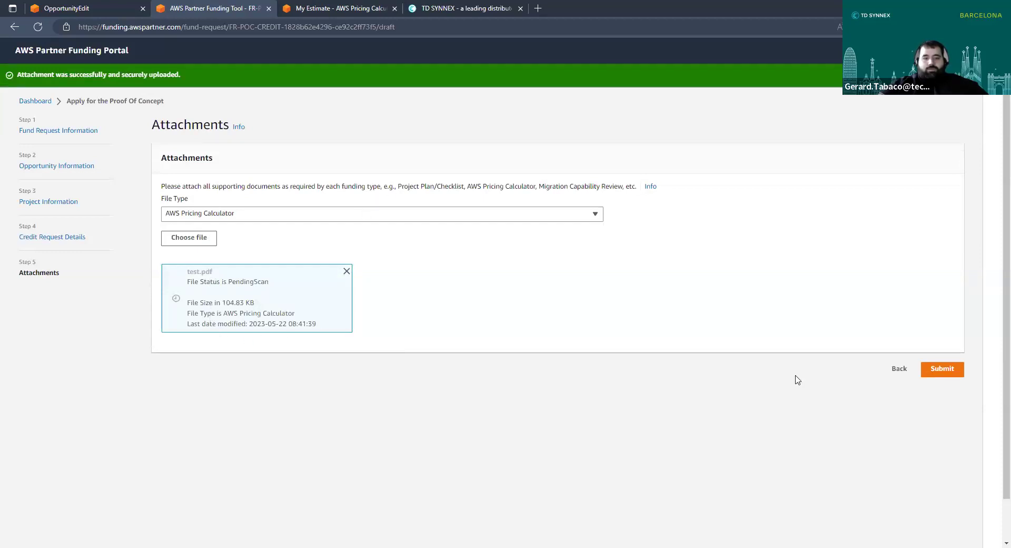
{"action": "left_click", "coordinate": [949, 373]}
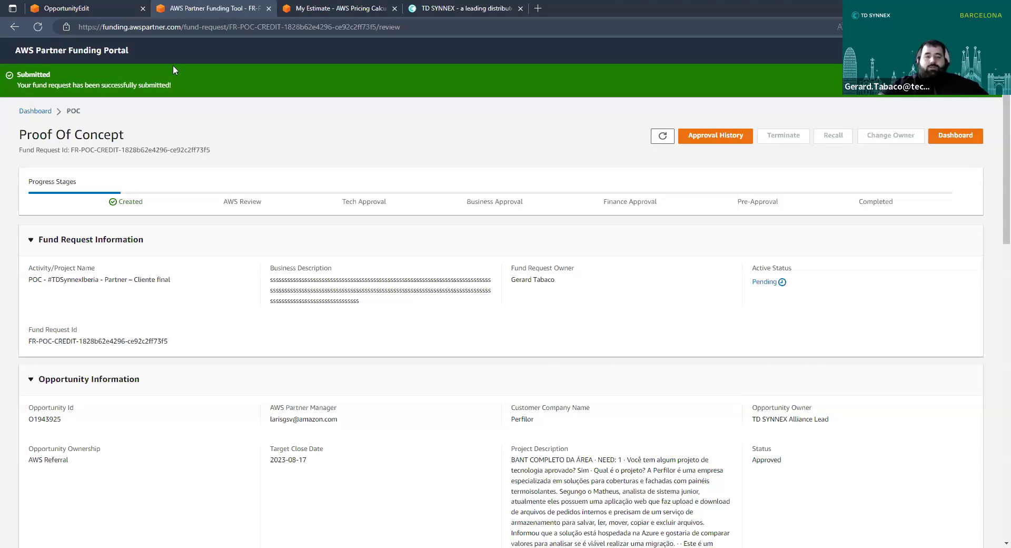
- Refresh the submitted Proof of Concept request, and examine its progress stages, attachment scan status and the dates in Fund Request History
{"action": "scroll", "coordinate": [470, 363], "scroll_direction": "down", "scroll_amount": 8}
{"action": "scroll", "coordinate": [490, 369], "scroll_direction": "up", "scroll_amount": 8}
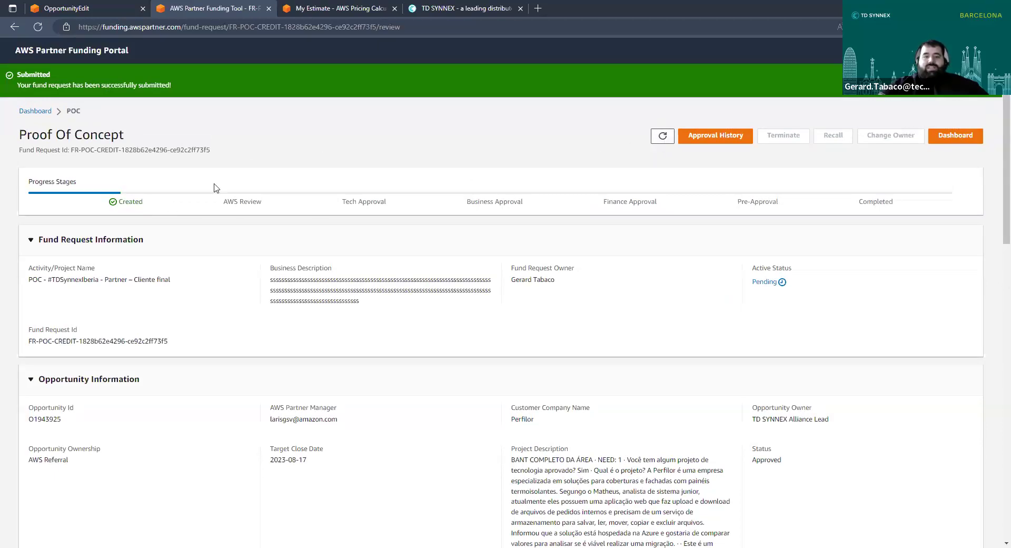
{"action": "left_click", "coordinate": [657, 138]}
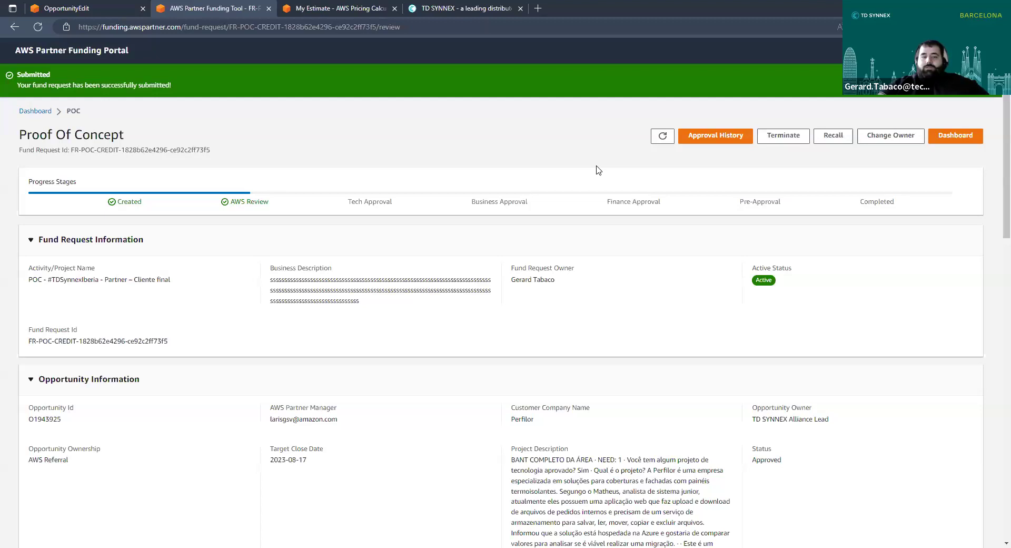
{"action": "scroll", "coordinate": [602, 181], "scroll_direction": "down", "scroll_amount": 15}
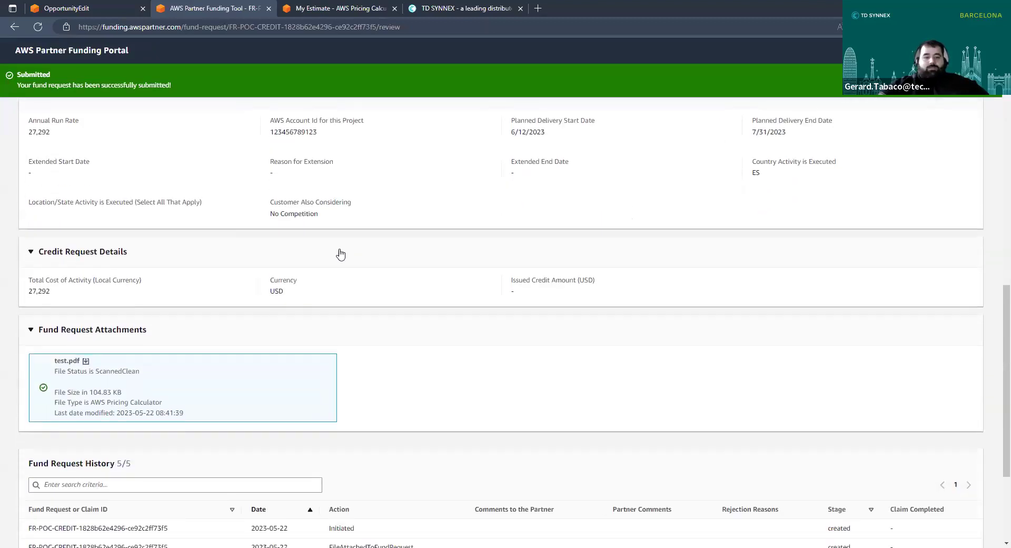
{"action": "scroll", "coordinate": [341, 254], "scroll_direction": "down", "scroll_amount": 3}
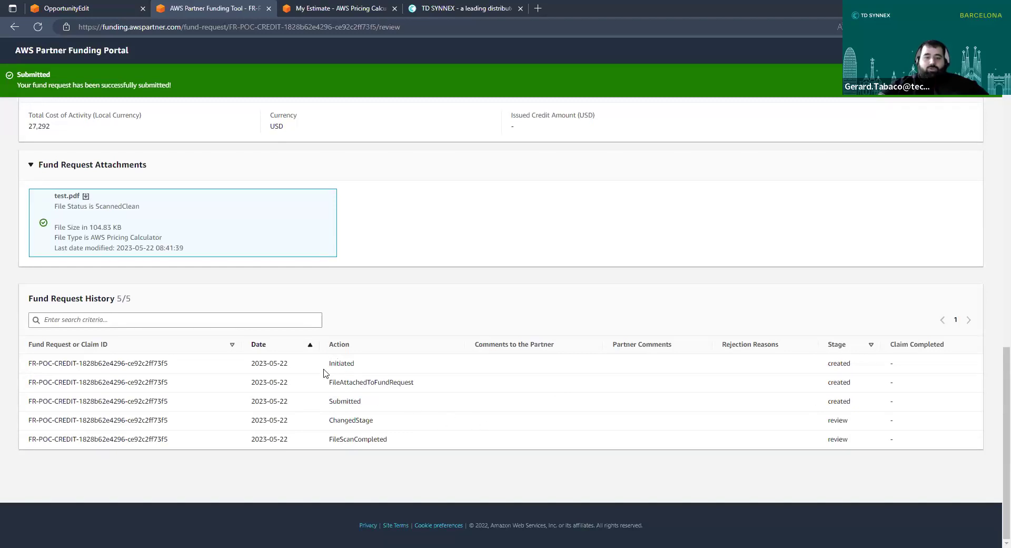
{"action": "left_click_drag", "start_coordinate": [287, 363], "coordinate": [244, 365]}
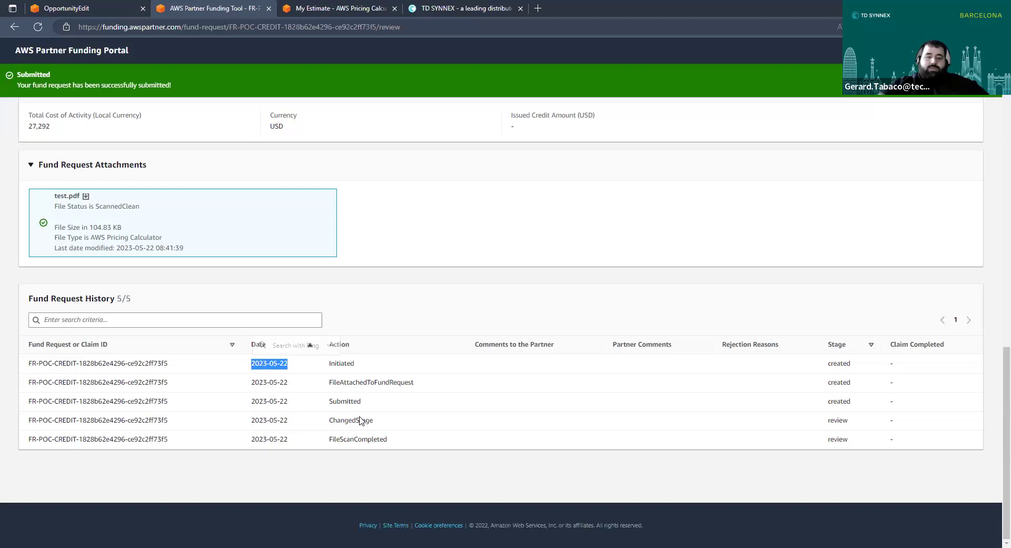
{"action": "left_click_drag", "start_coordinate": [303, 427], "coordinate": [248, 424]}
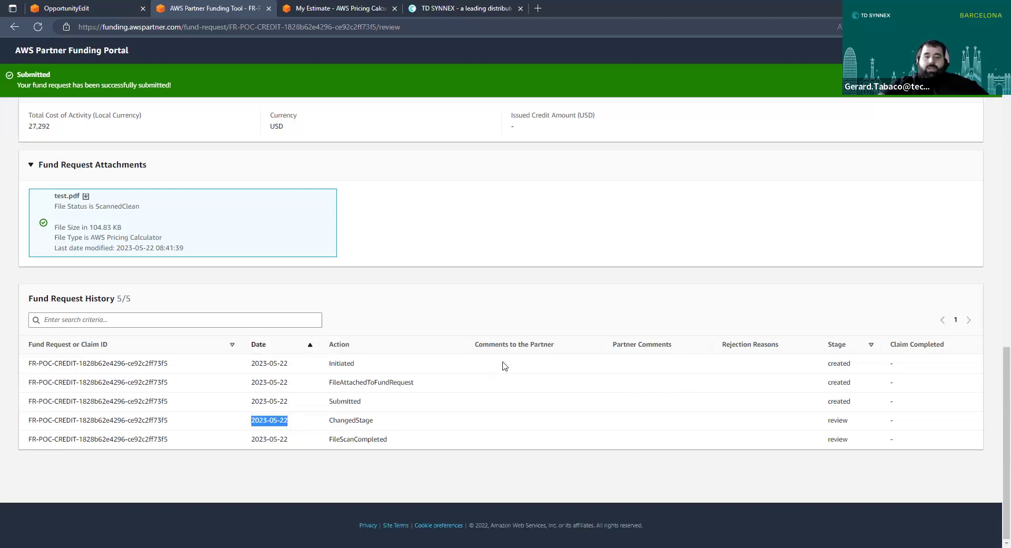
{"action": "scroll", "coordinate": [529, 349], "scroll_direction": "up", "scroll_amount": 5}
{"action": "scroll", "coordinate": [534, 350], "scroll_direction": "up", "scroll_amount": 8}
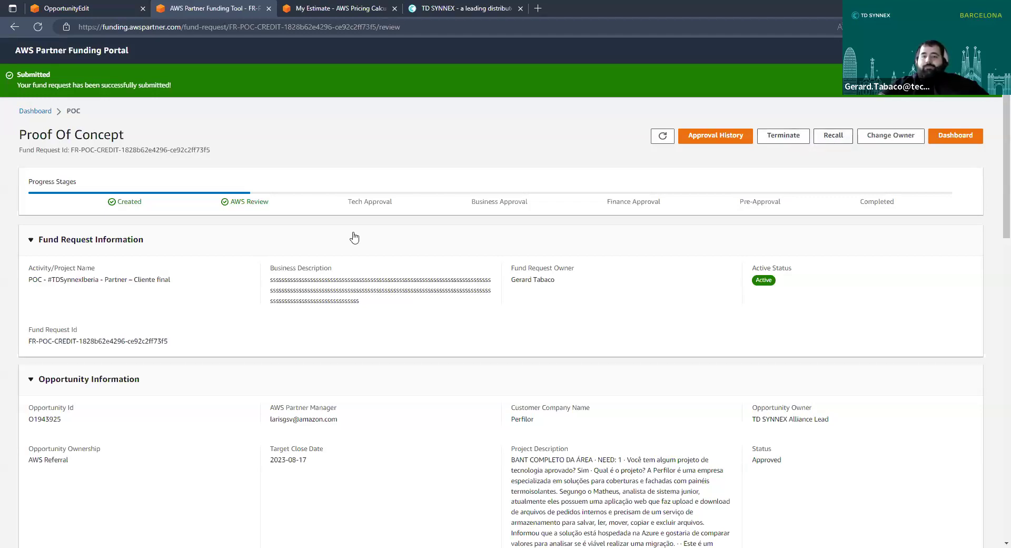
- Terminate the submitted Proof of Concept fund request with the comment "null"
{"action": "left_click", "coordinate": [784, 138]}
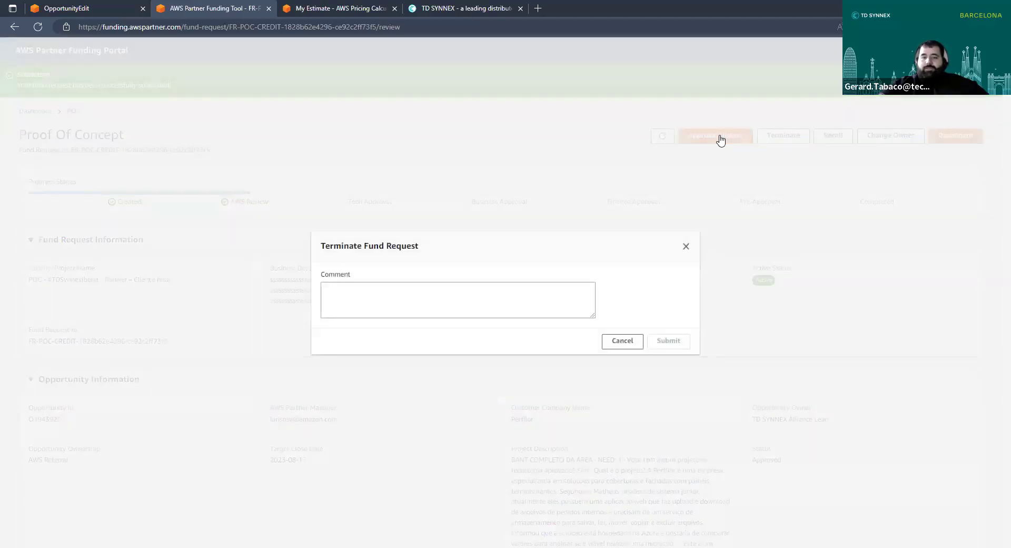
{"action": "left_click", "coordinate": [490, 285]}
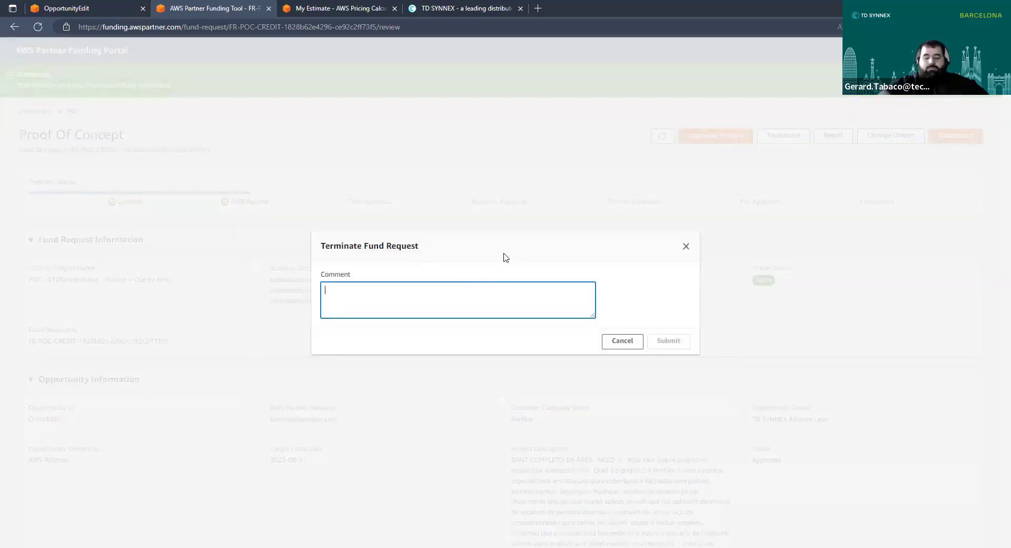
{"action": "type", "text": "null"}
{"action": "left_click", "coordinate": [668, 342]}
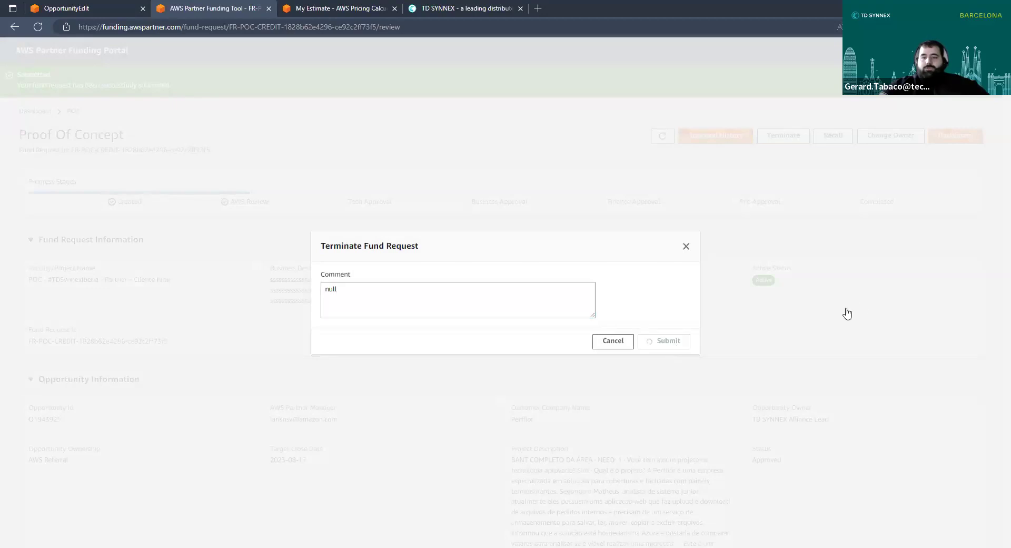